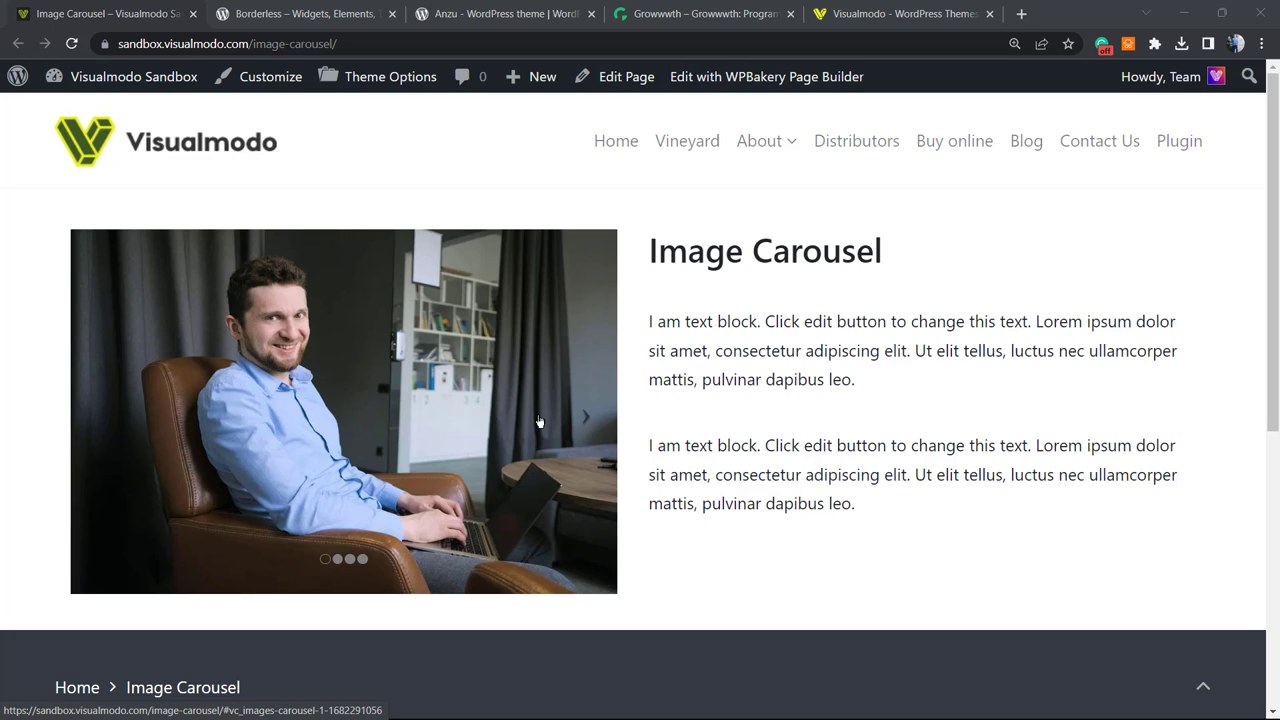
- Step through the live page's carousel, then browse its photos in the lightbox and close it
click(592, 408)
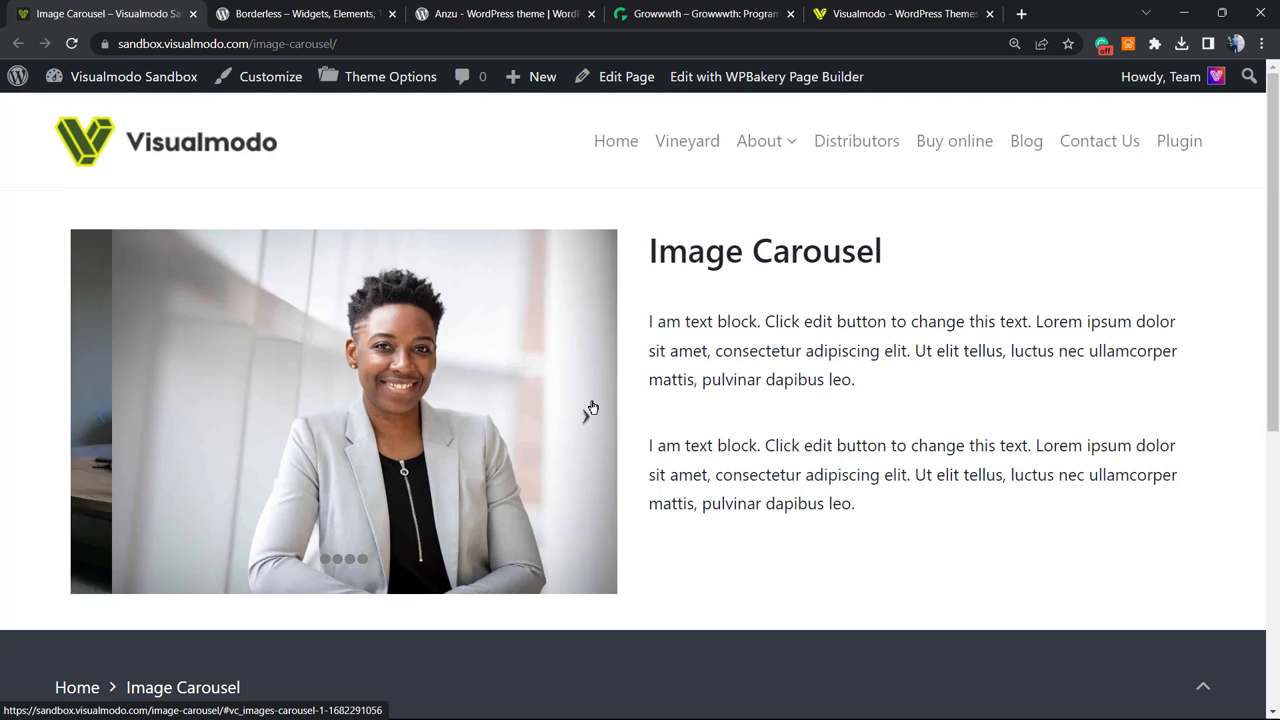
click(592, 408)
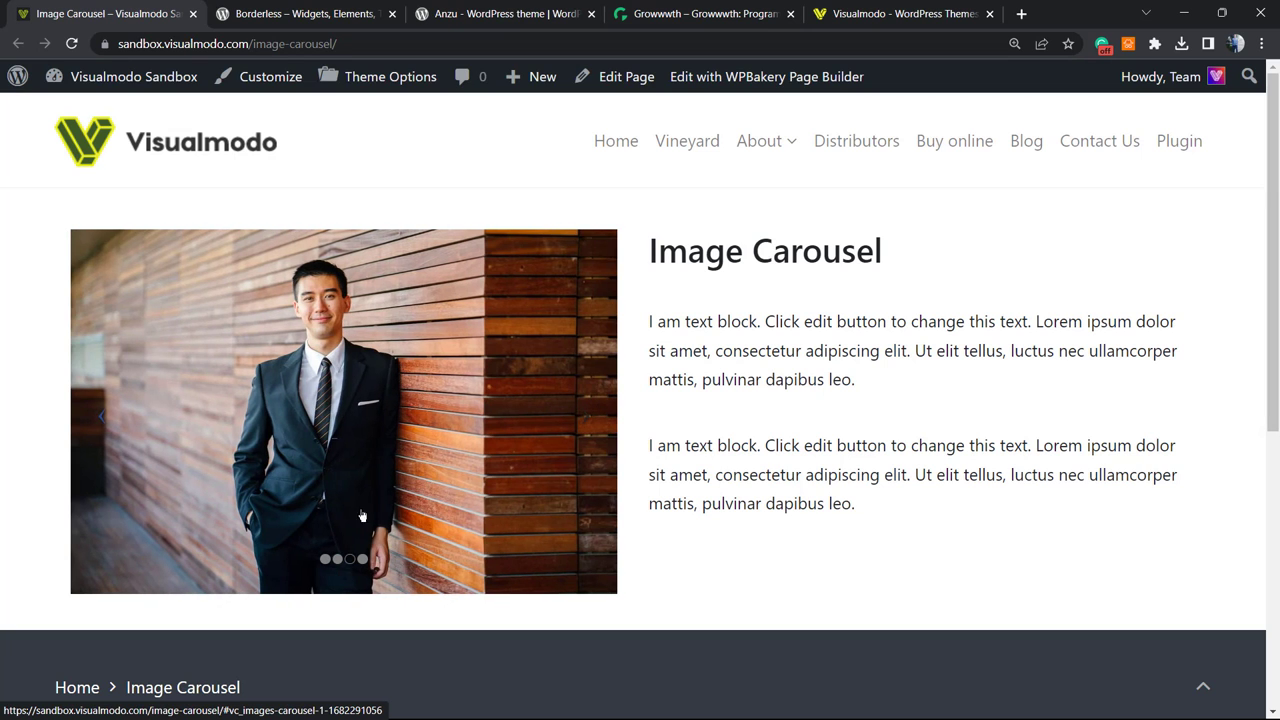
click(360, 560)
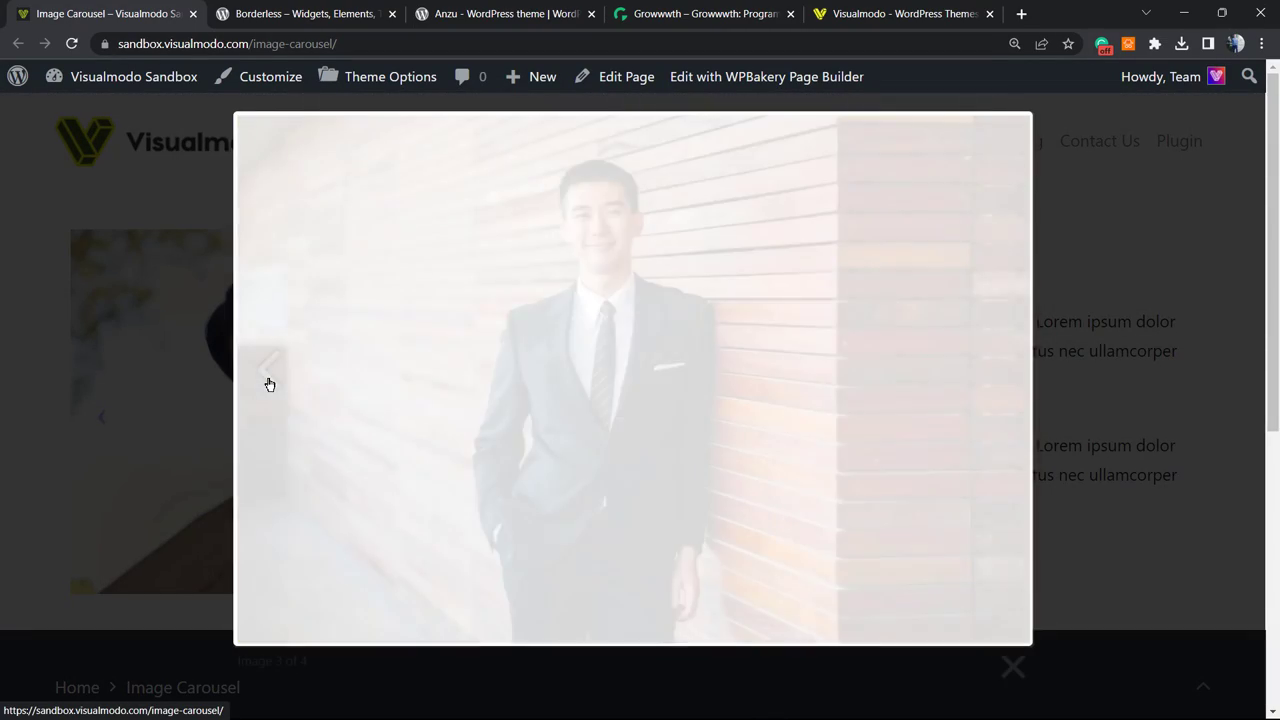
click(269, 370)
click(269, 370)
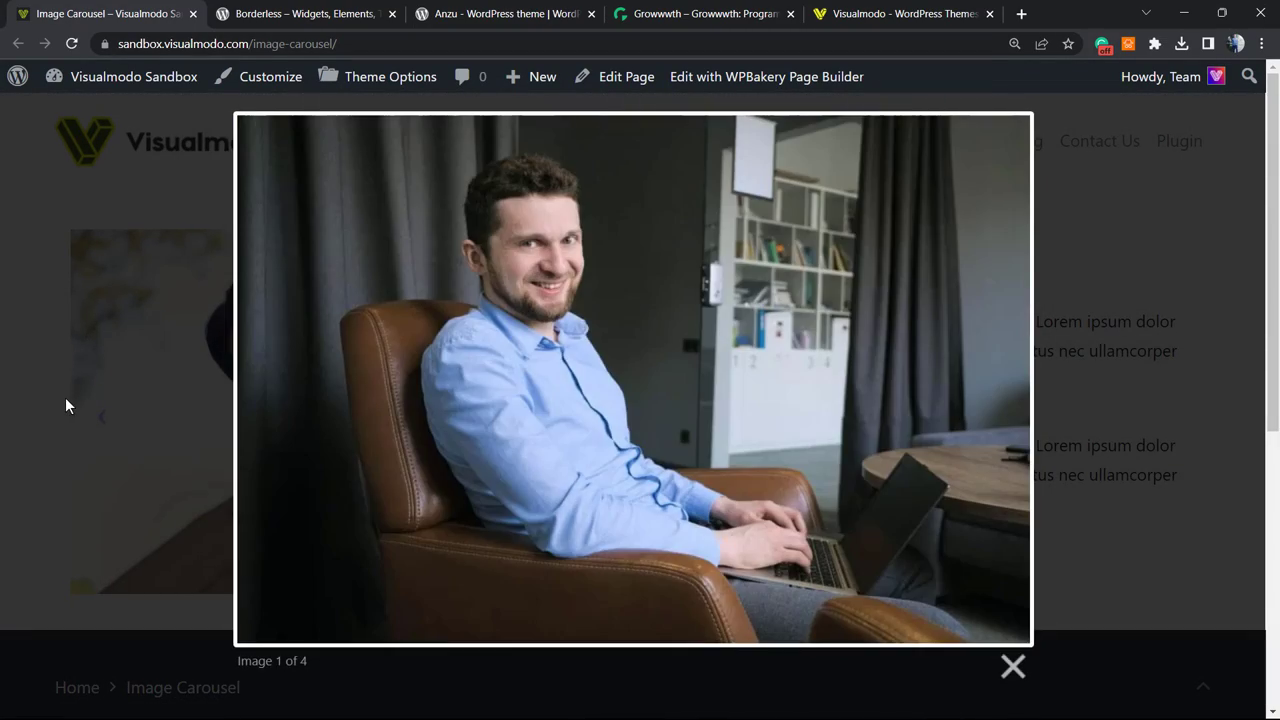
click(65, 397)
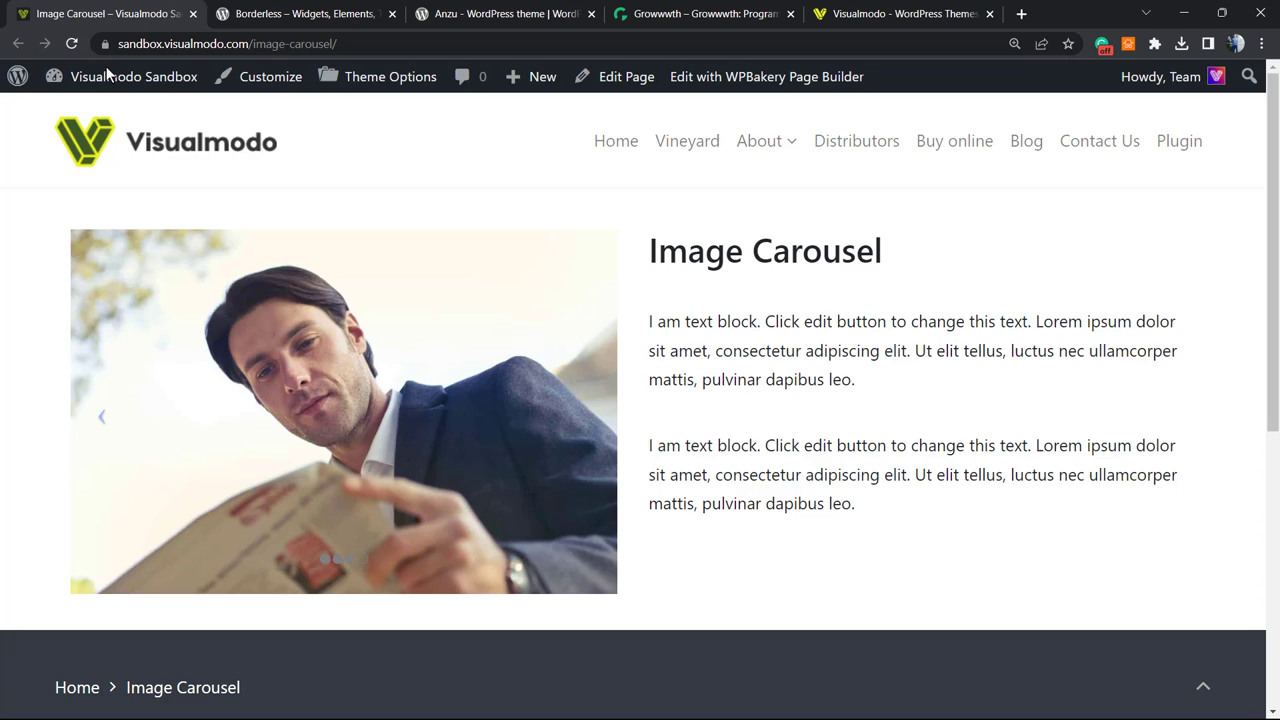
- Go to the admin Dashboard and start a new page from Pages > Add New
mouse_move(118, 86)
click(118, 113)
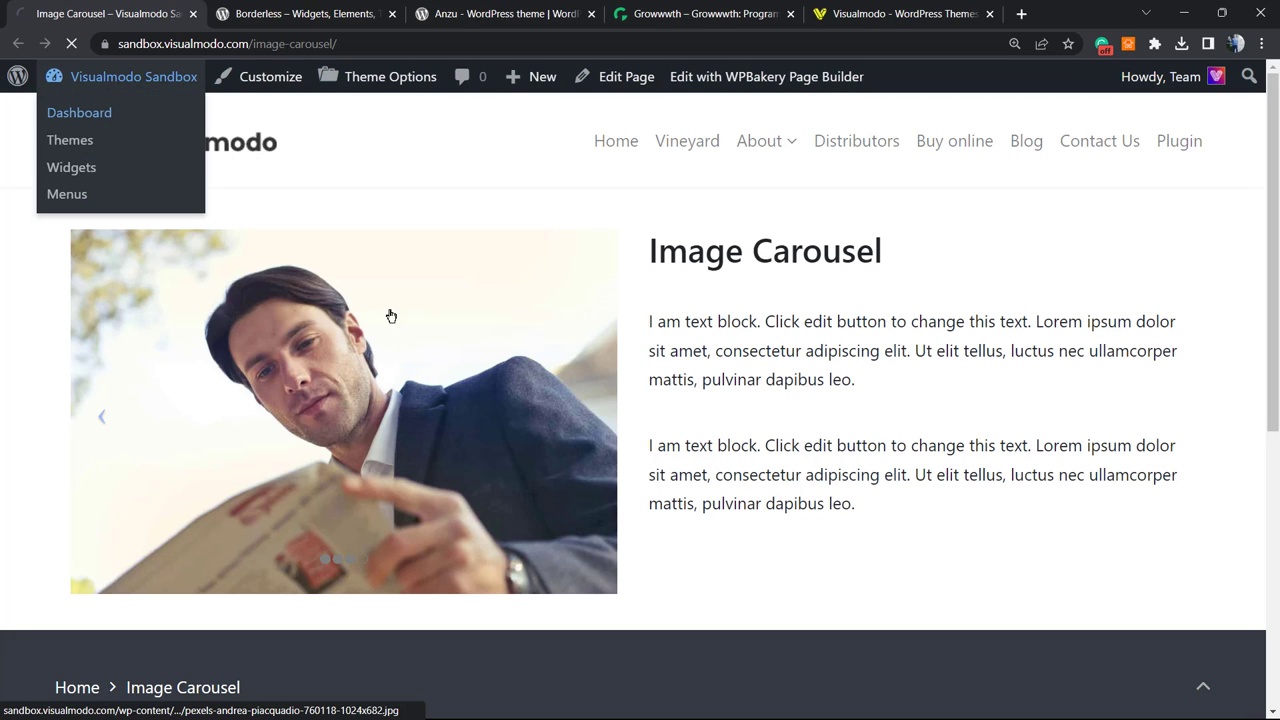
triple_click(797, 250)
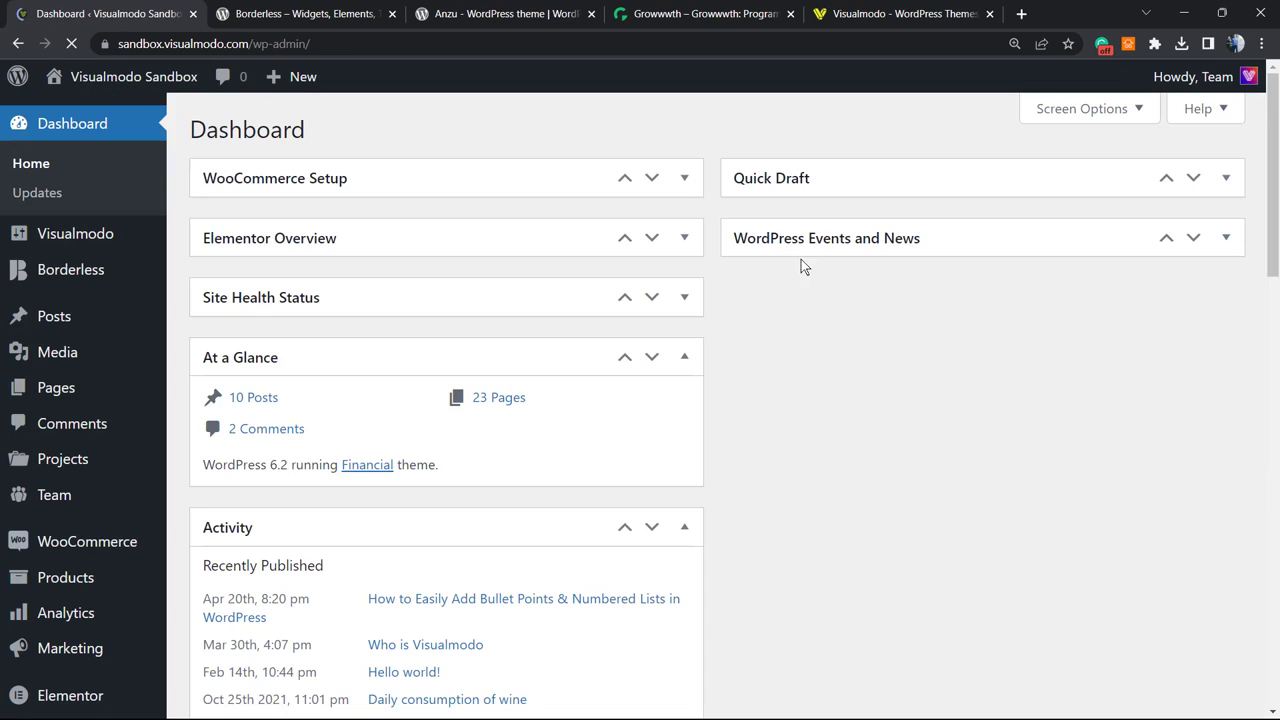
mouse_move(80, 318)
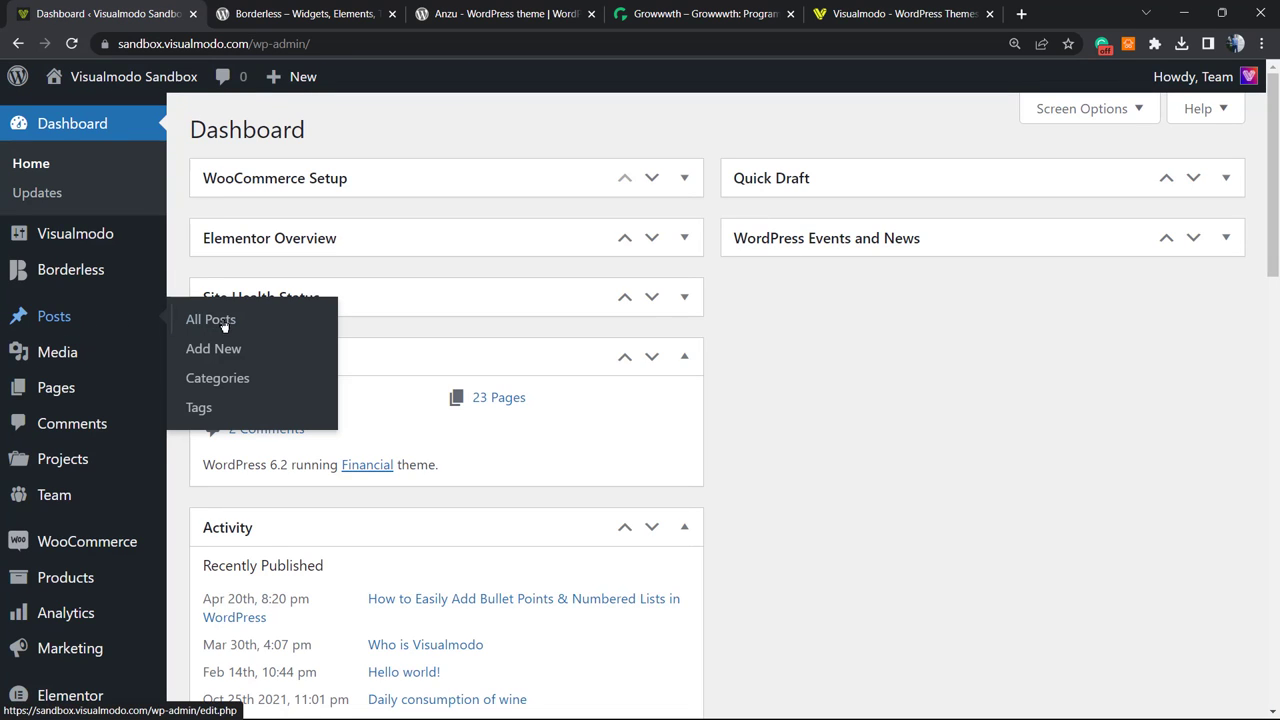
scroll(91, 320, down, 4)
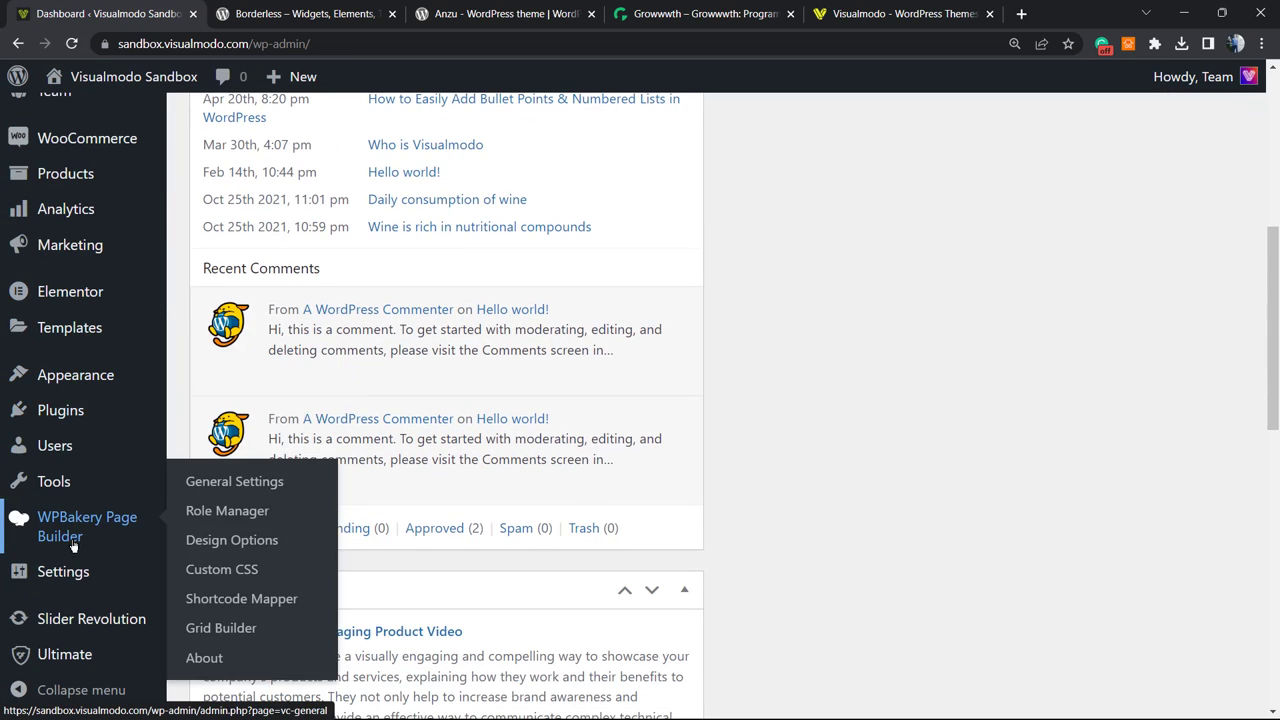
scroll(80, 360, up, 5)
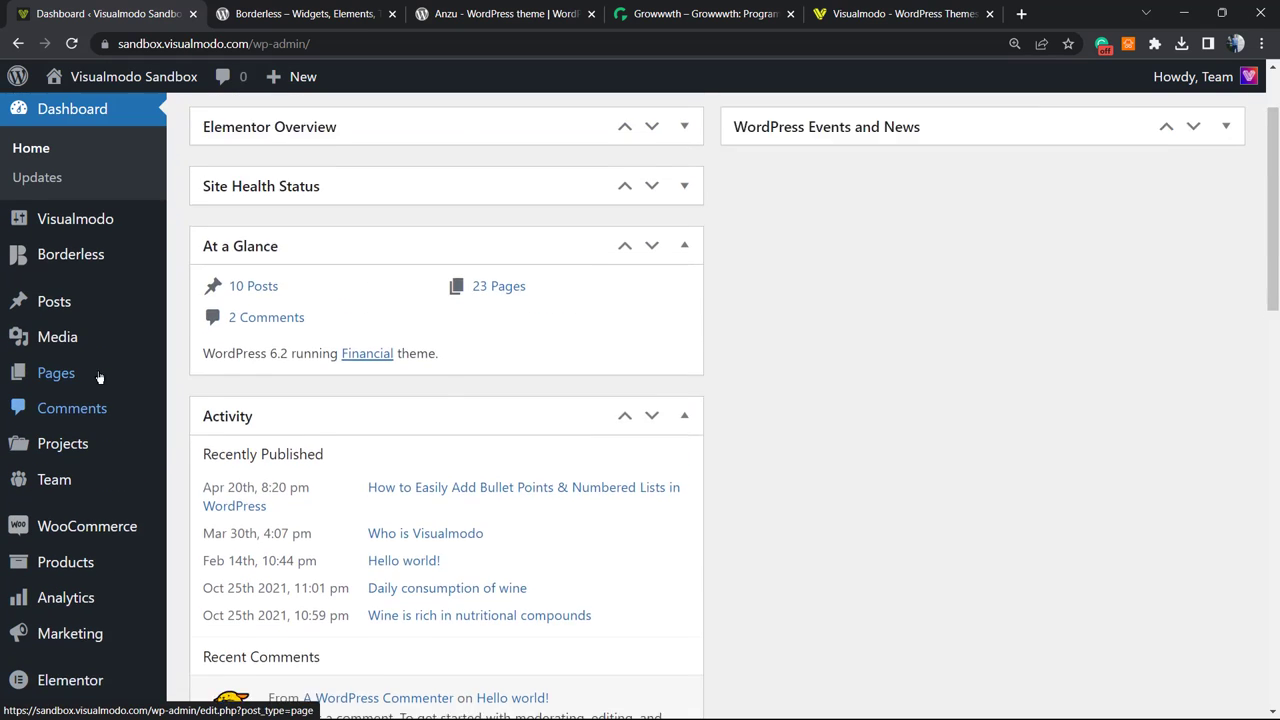
mouse_move(87, 385)
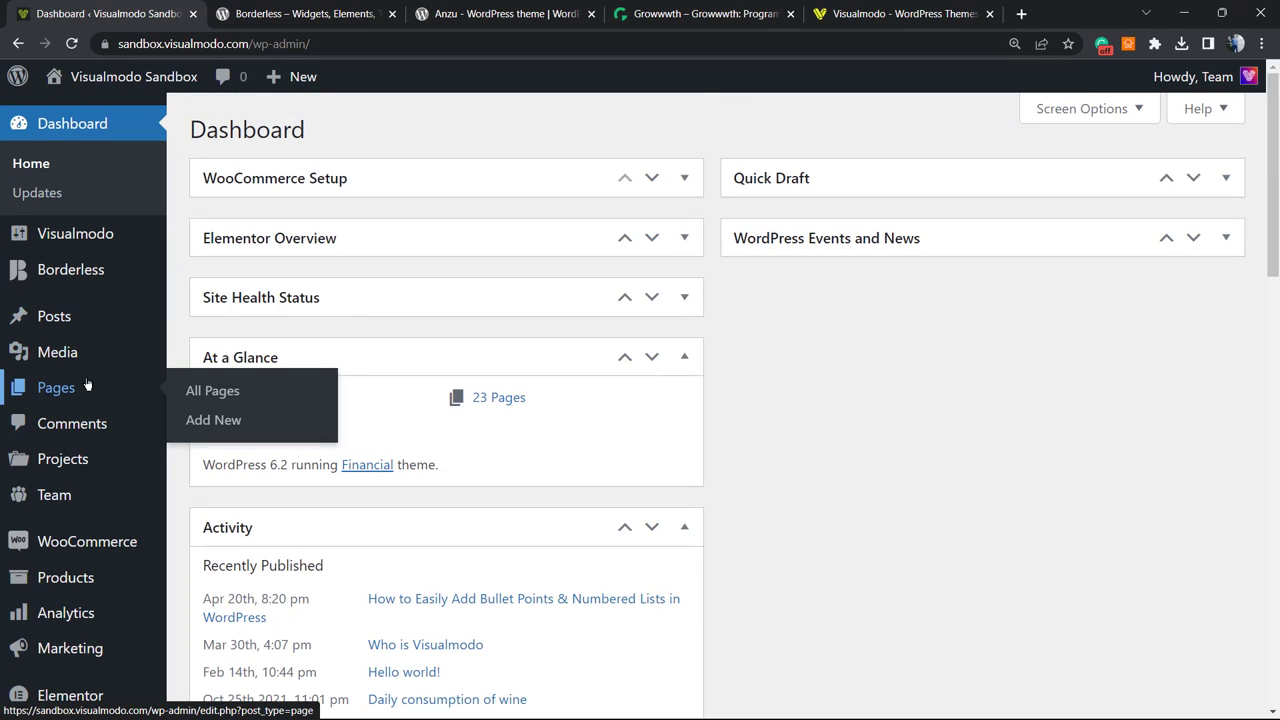
click(216, 420)
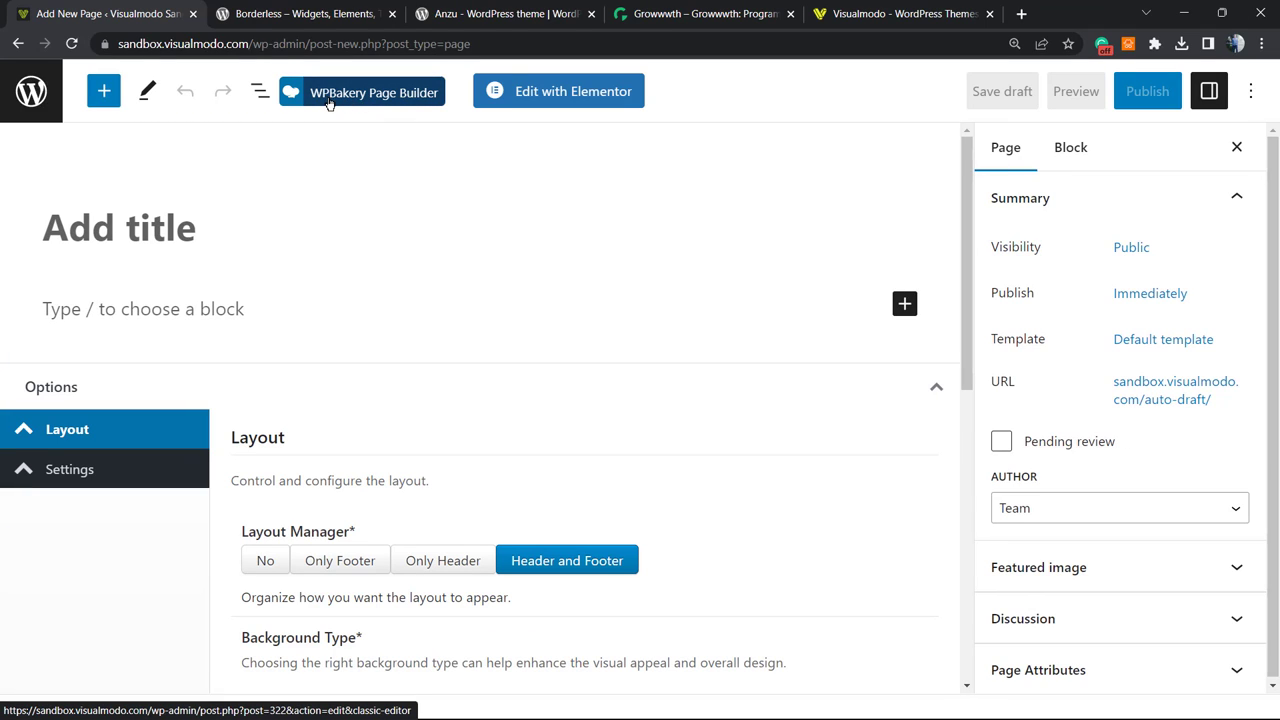
- Switch the new untitled page from the block editor to WPBakery's Backend Editor
click(335, 99)
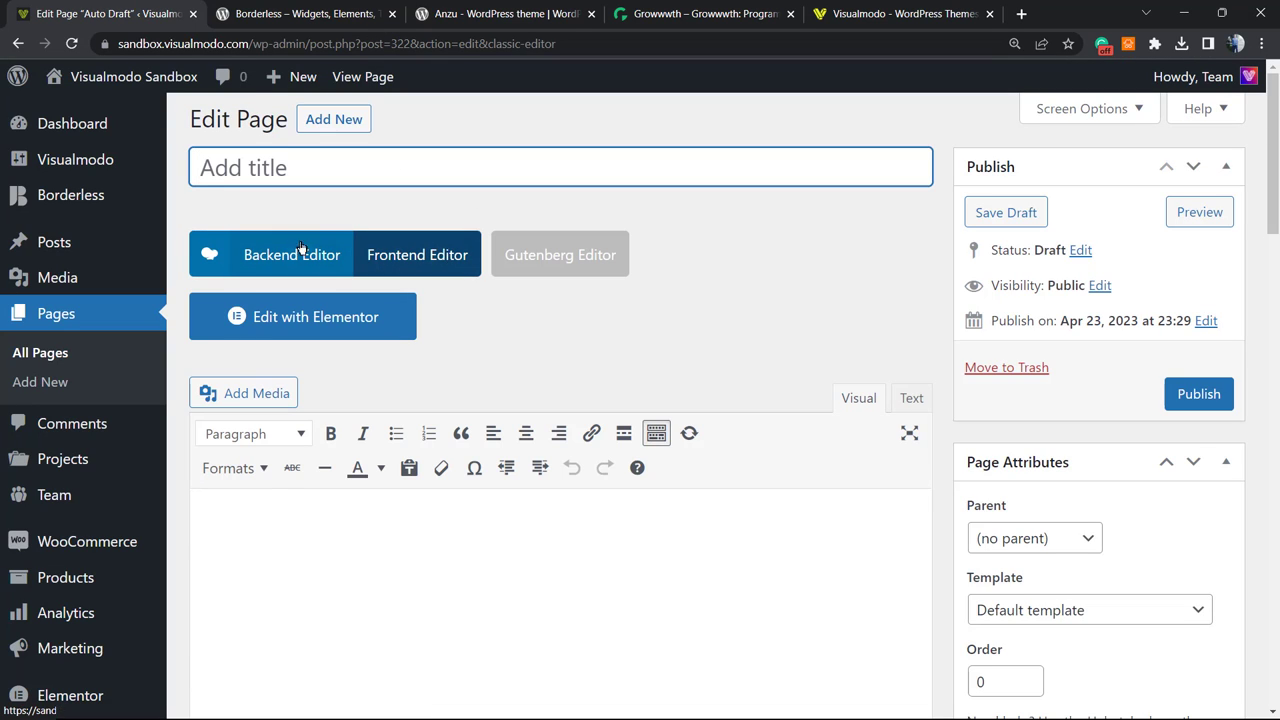
click(305, 254)
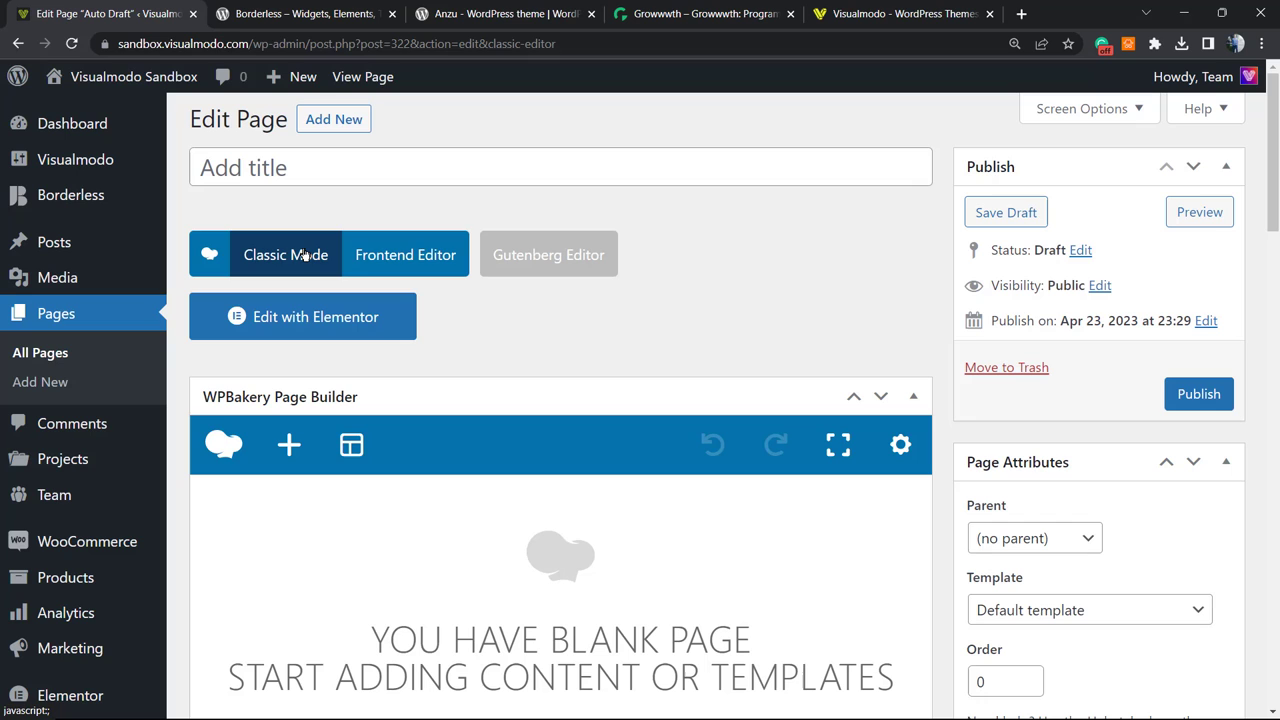
scroll(455, 398, down, 2)
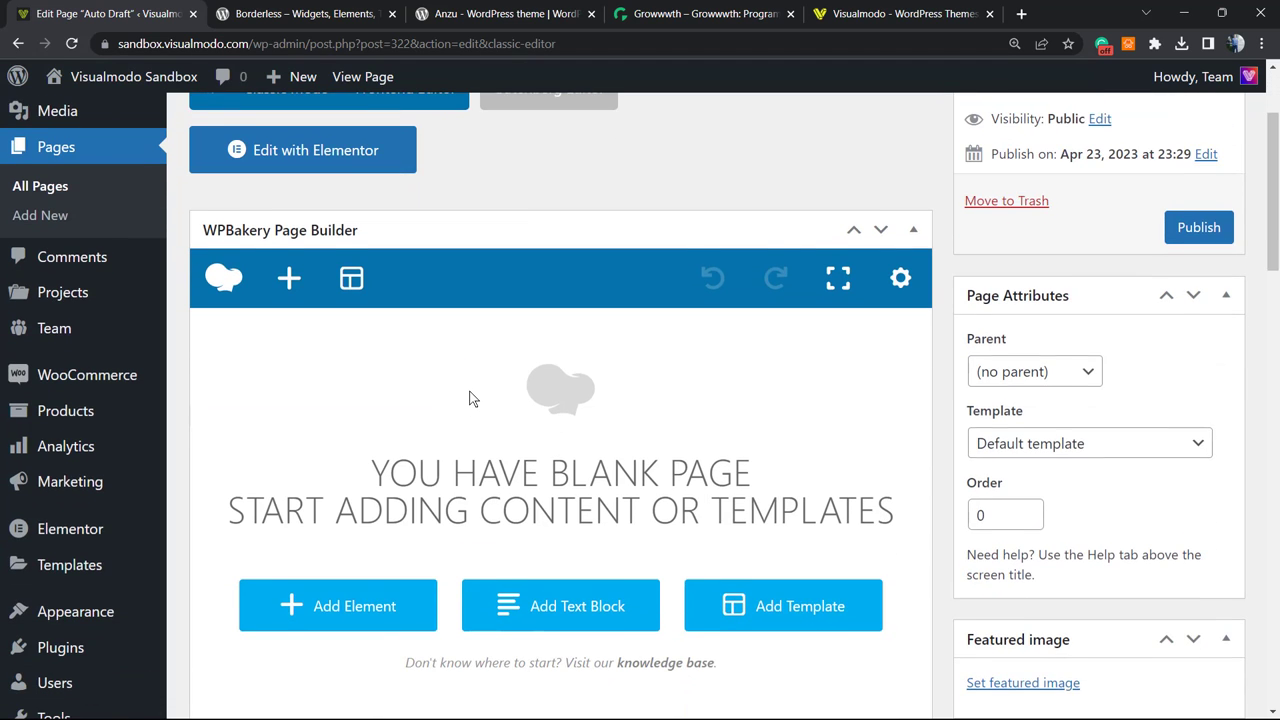
scroll(450, 390, up, 2)
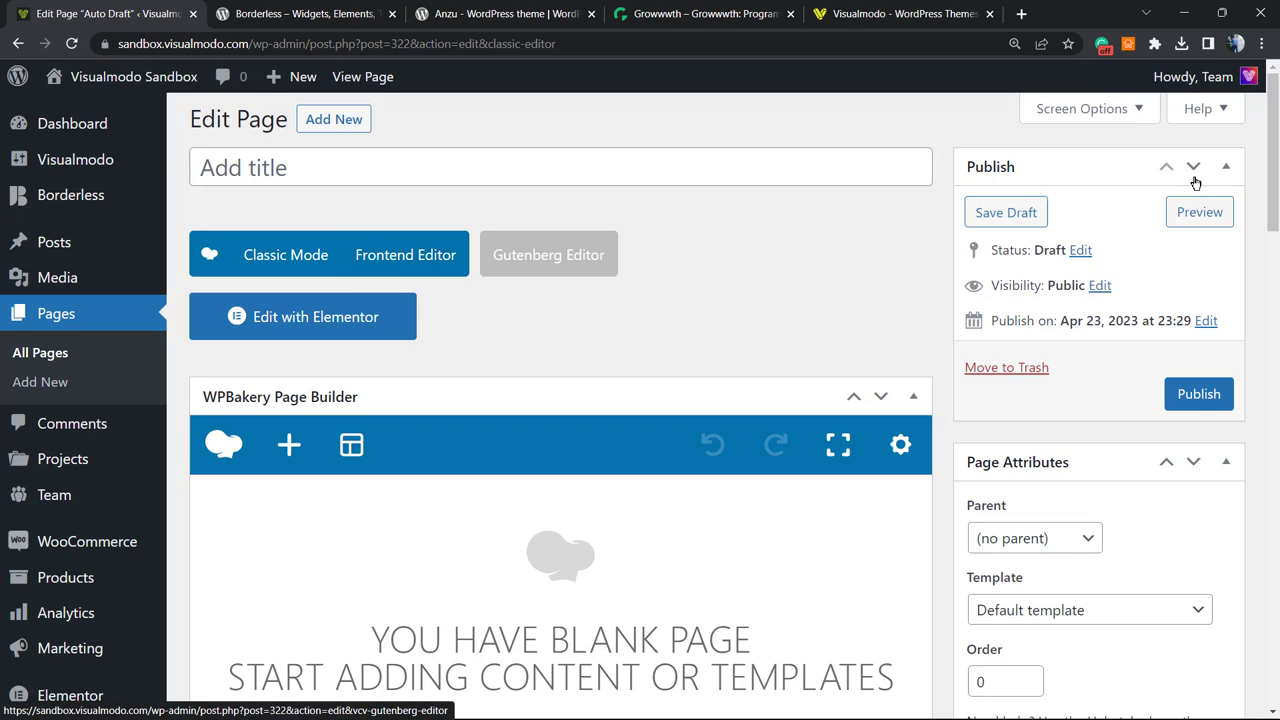
scroll(300, 346, down, 2)
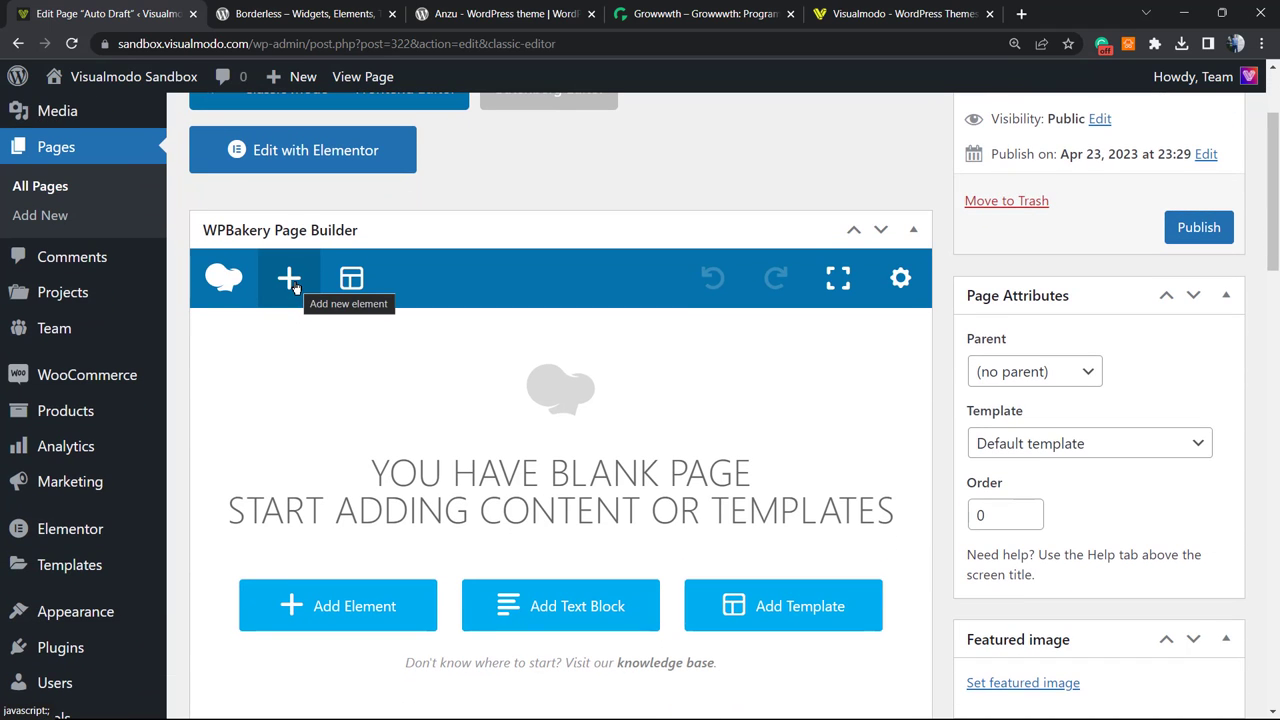
scroll(292, 250, up, 1)
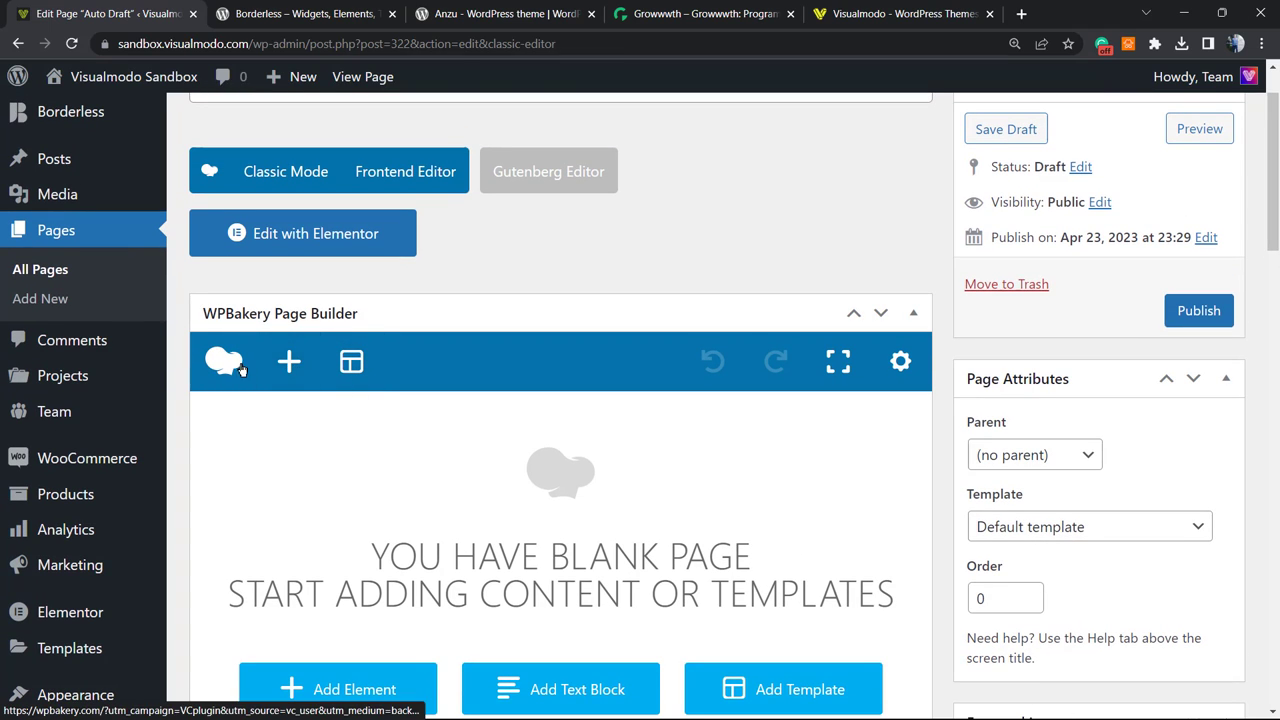
- Add an Image Carousel element from the Content elements and scroll through its settings
click(294, 366)
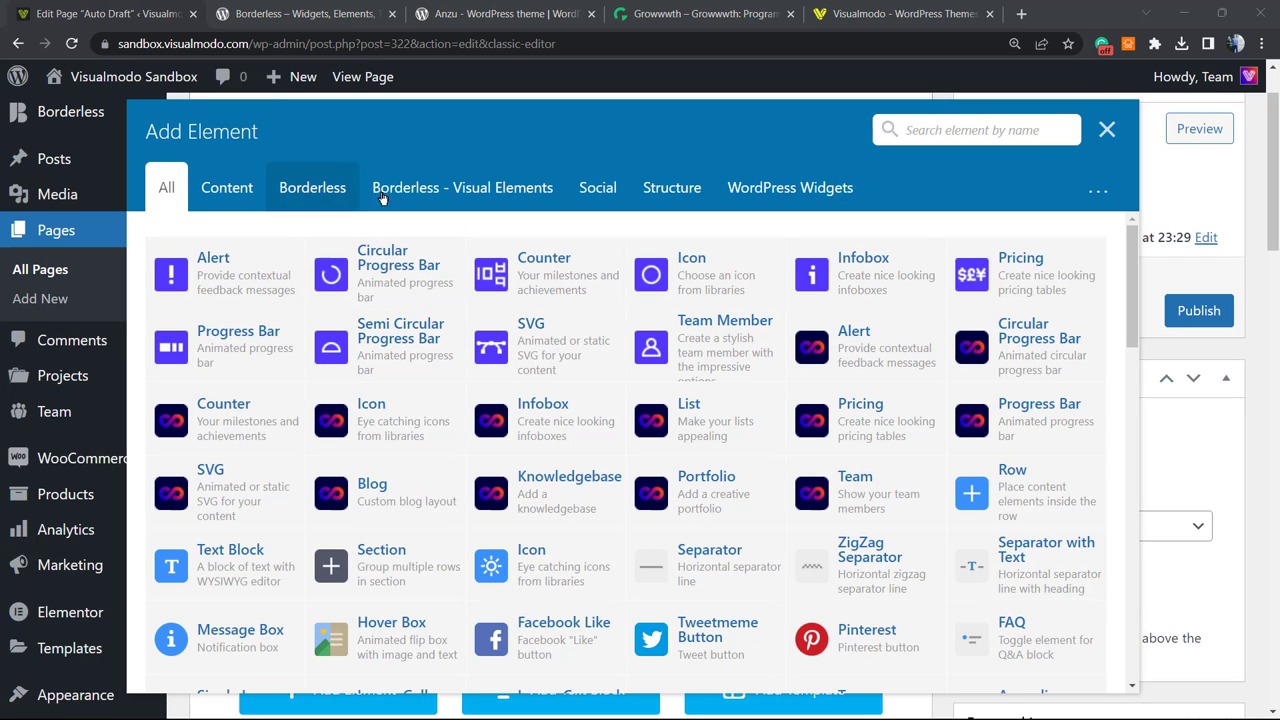
click(229, 201)
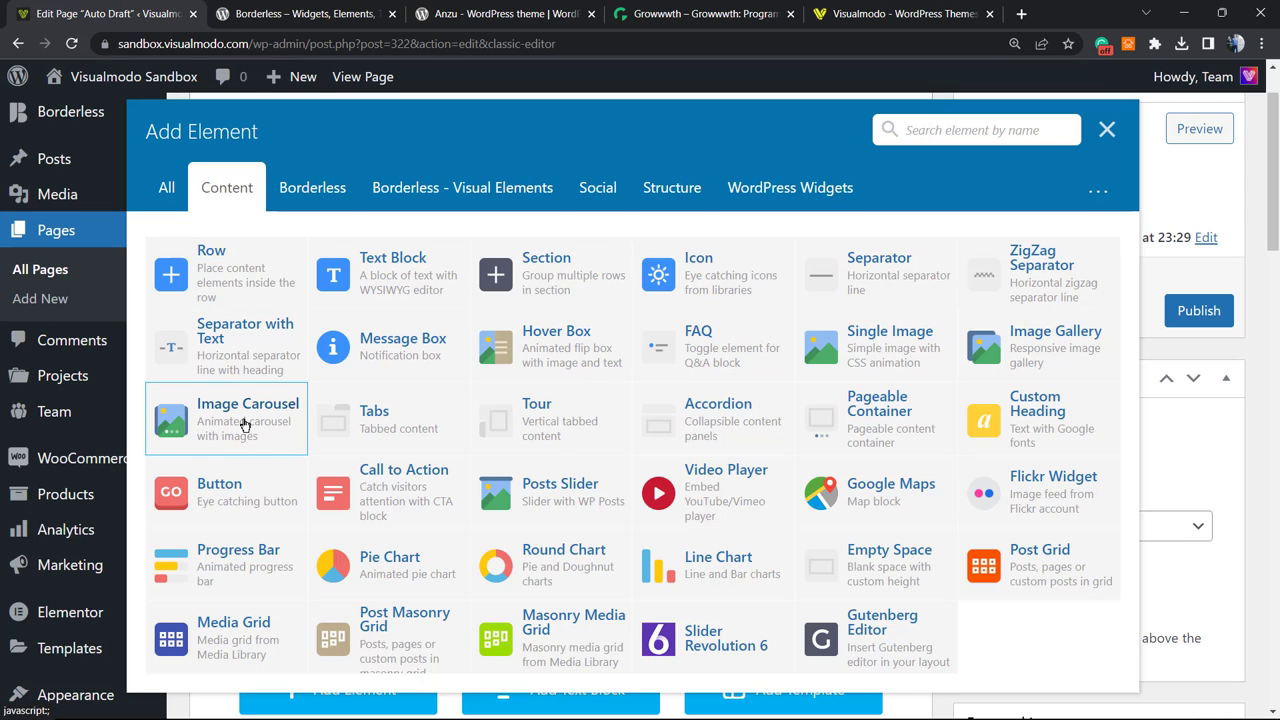
click(245, 425)
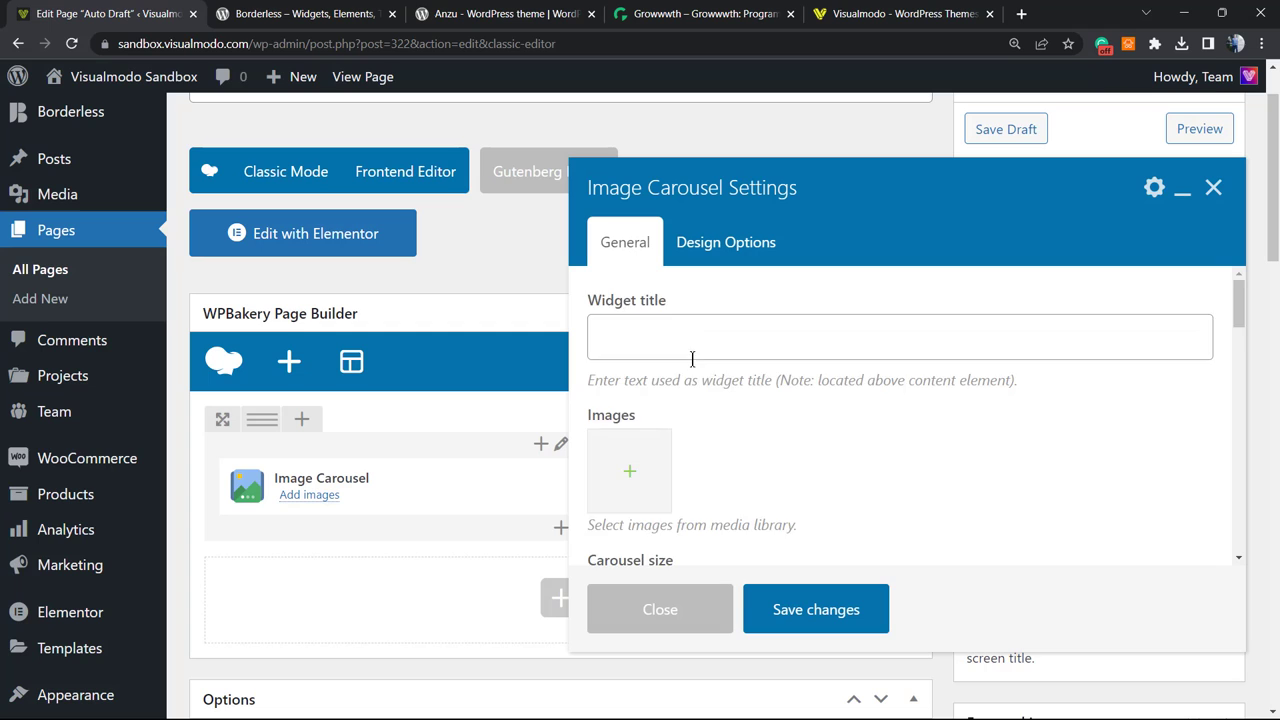
scroll(695, 362, down, 3)
scroll(720, 428, down, 2)
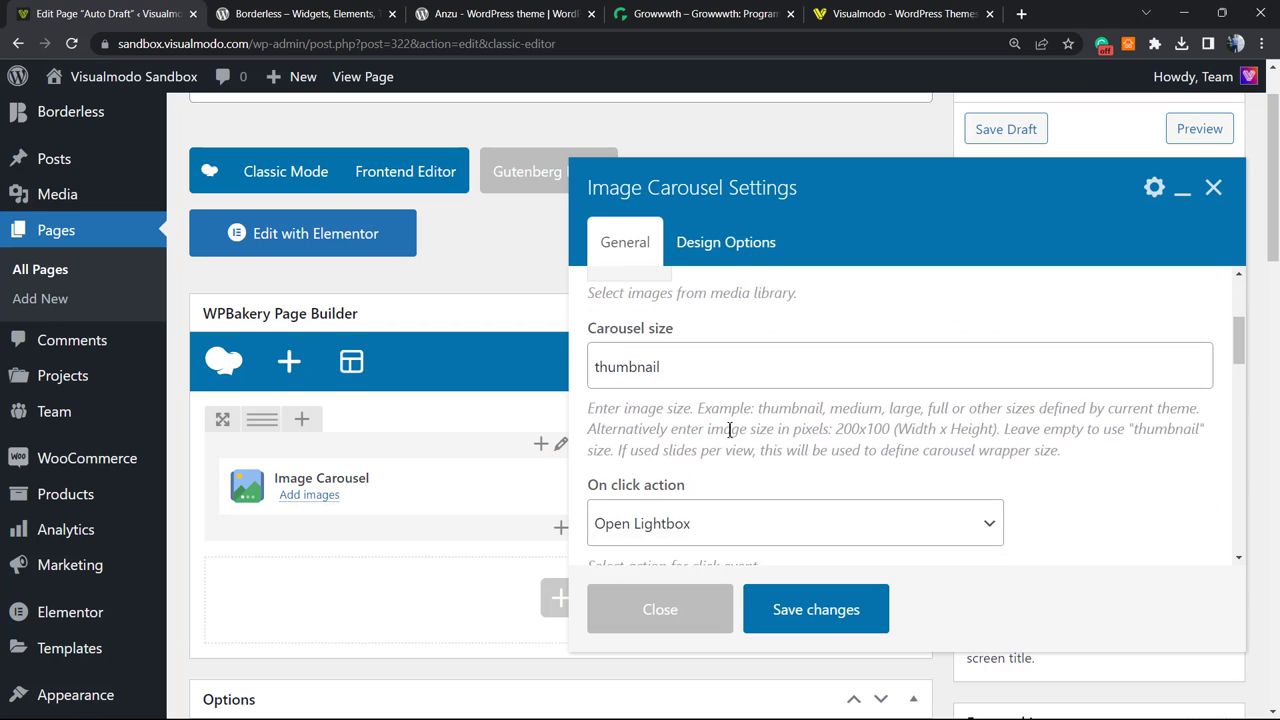
scroll(710, 421, down, 2)
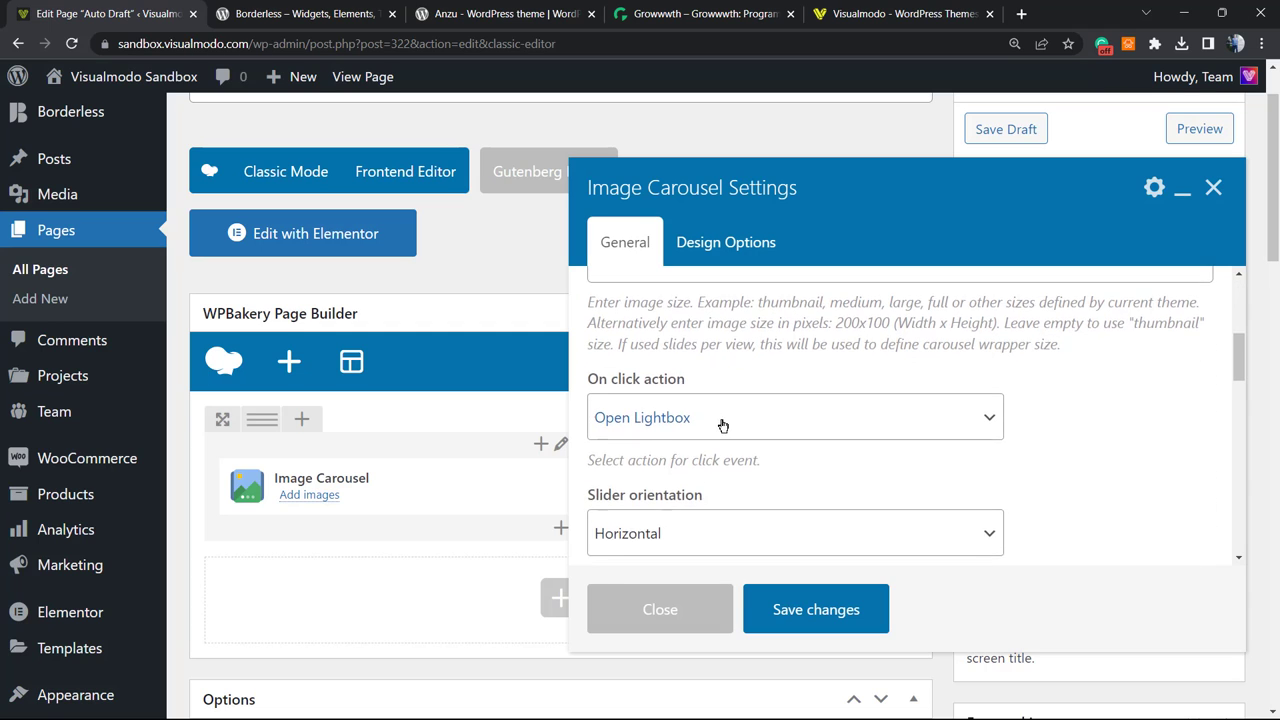
scroll(730, 430, down, 2)
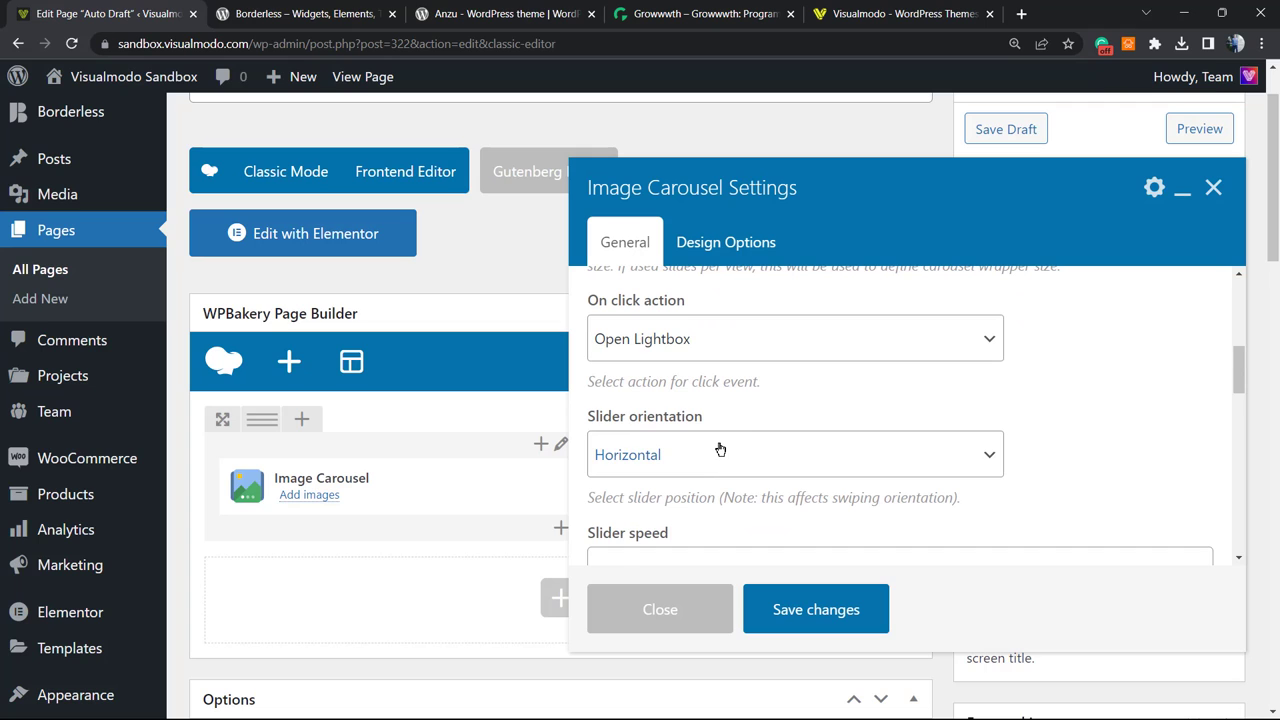
scroll(720, 449, down, 1)
scroll(718, 455, down, 1)
scroll(725, 490, down, 1)
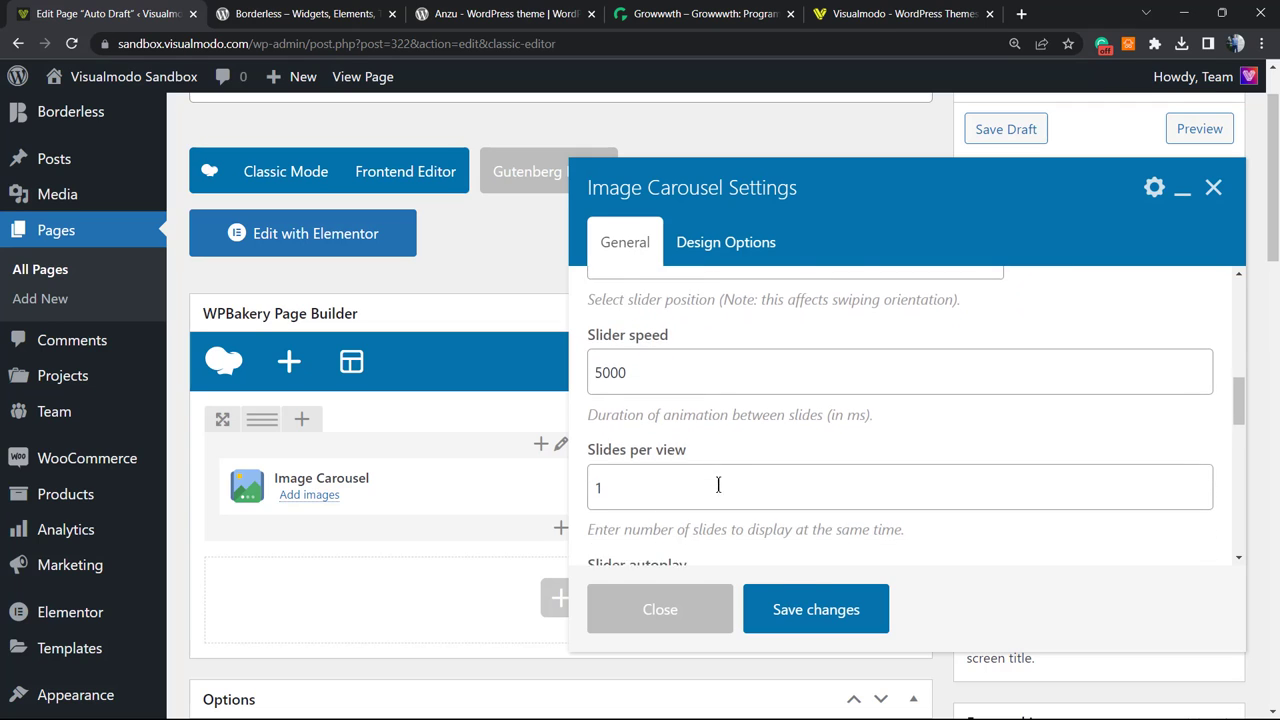
scroll(718, 485, down, 1)
scroll(709, 449, down, 1)
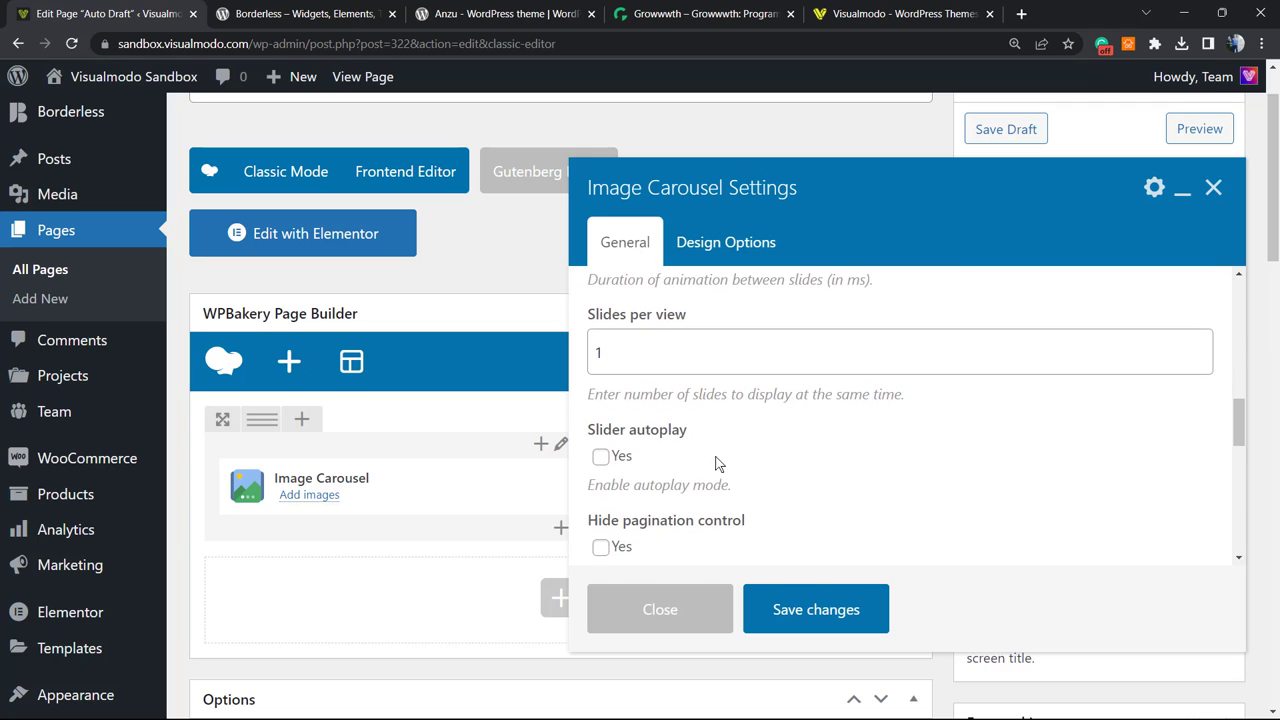
scroll(722, 465, down, 1)
scroll(730, 463, down, 3)
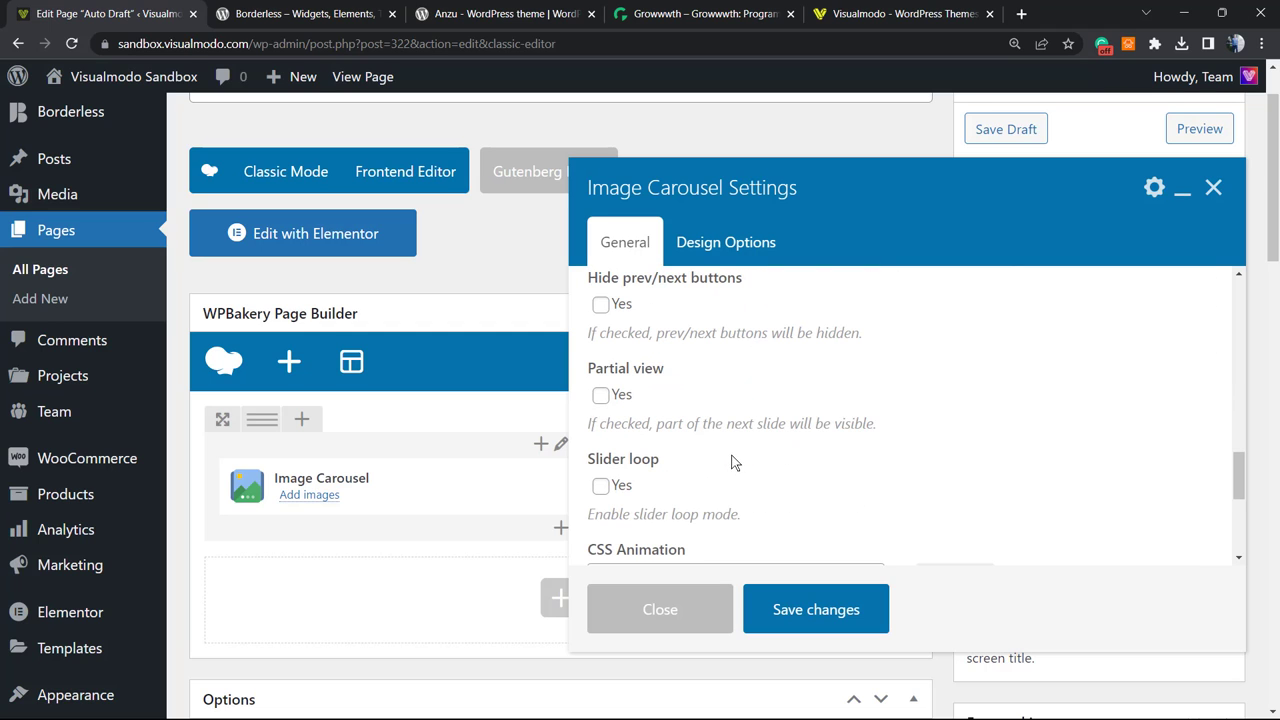
scroll(737, 392, up, 10)
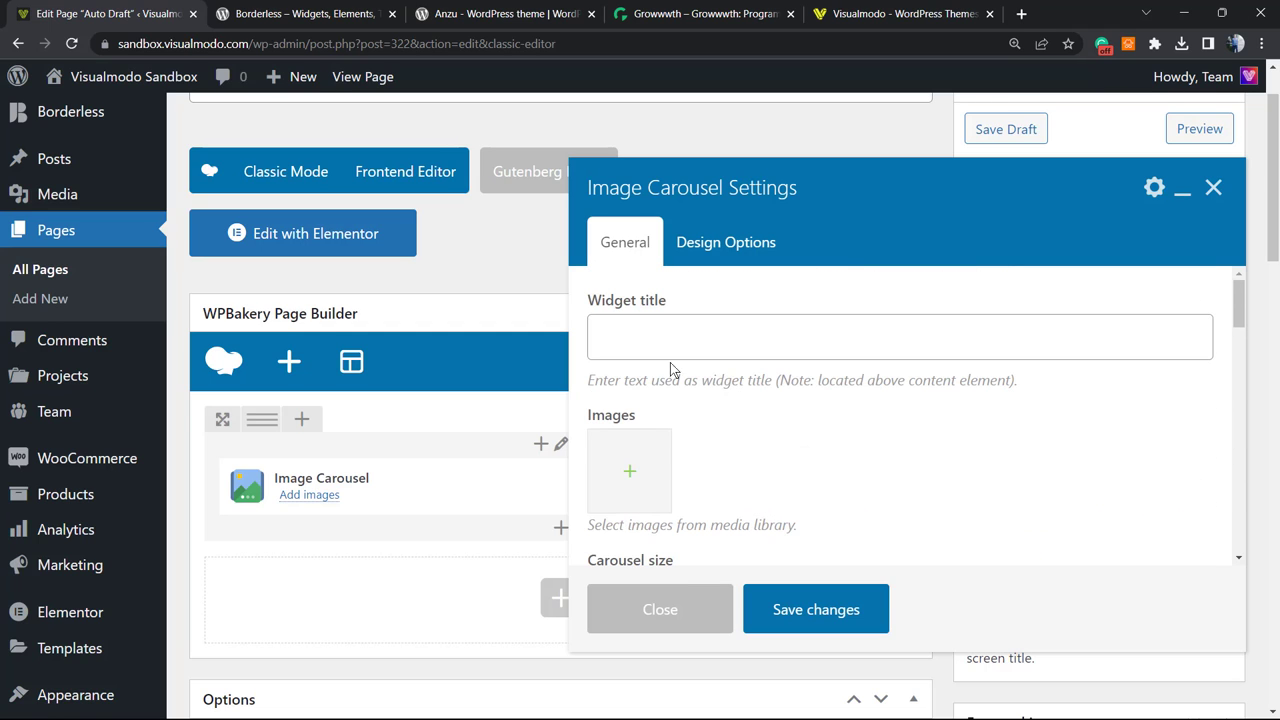
- Select the smiling woman photo in the media library, dropping the handshake photo
click(650, 469)
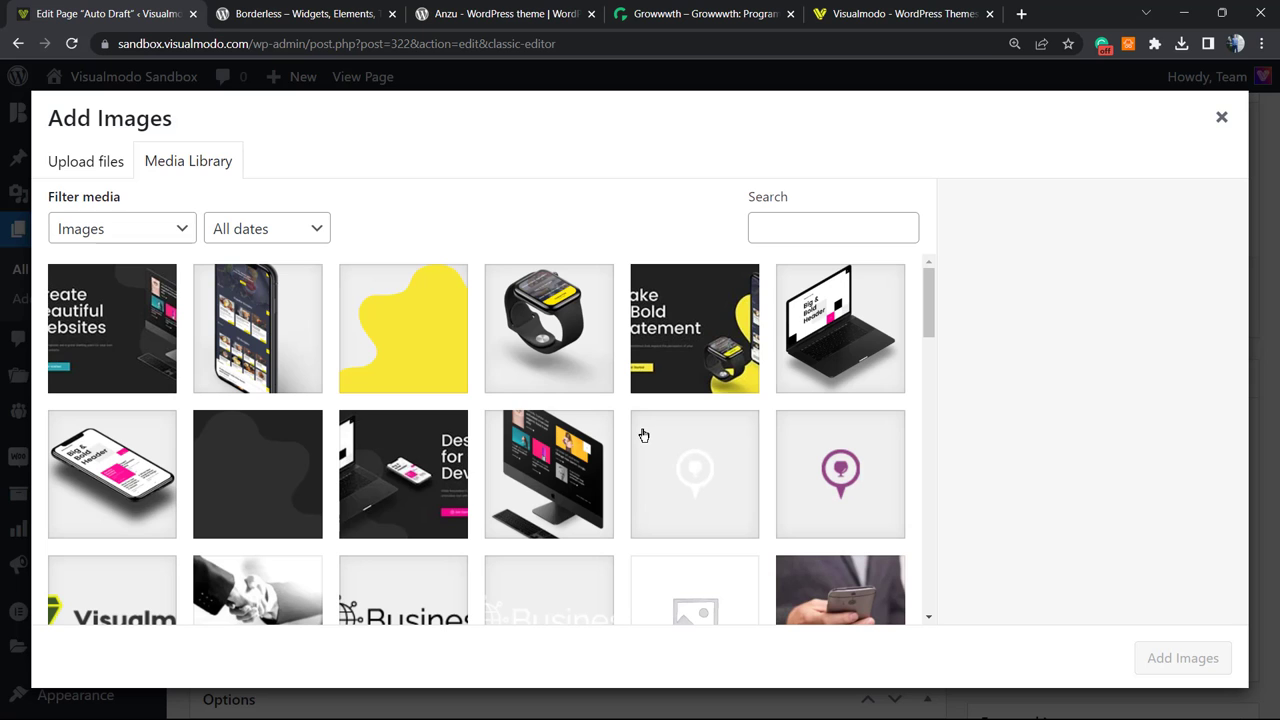
scroll(600, 430, down, 5)
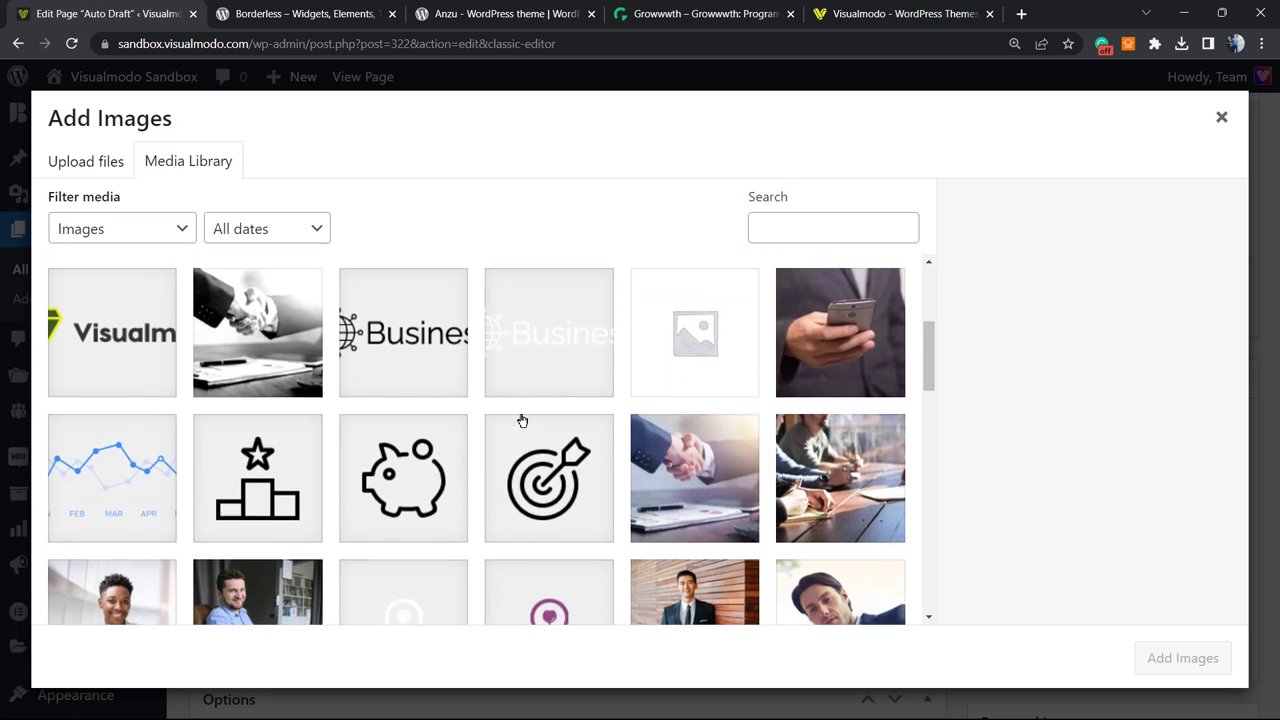
scroll(400, 425, down, 1)
scroll(665, 365, up, 1)
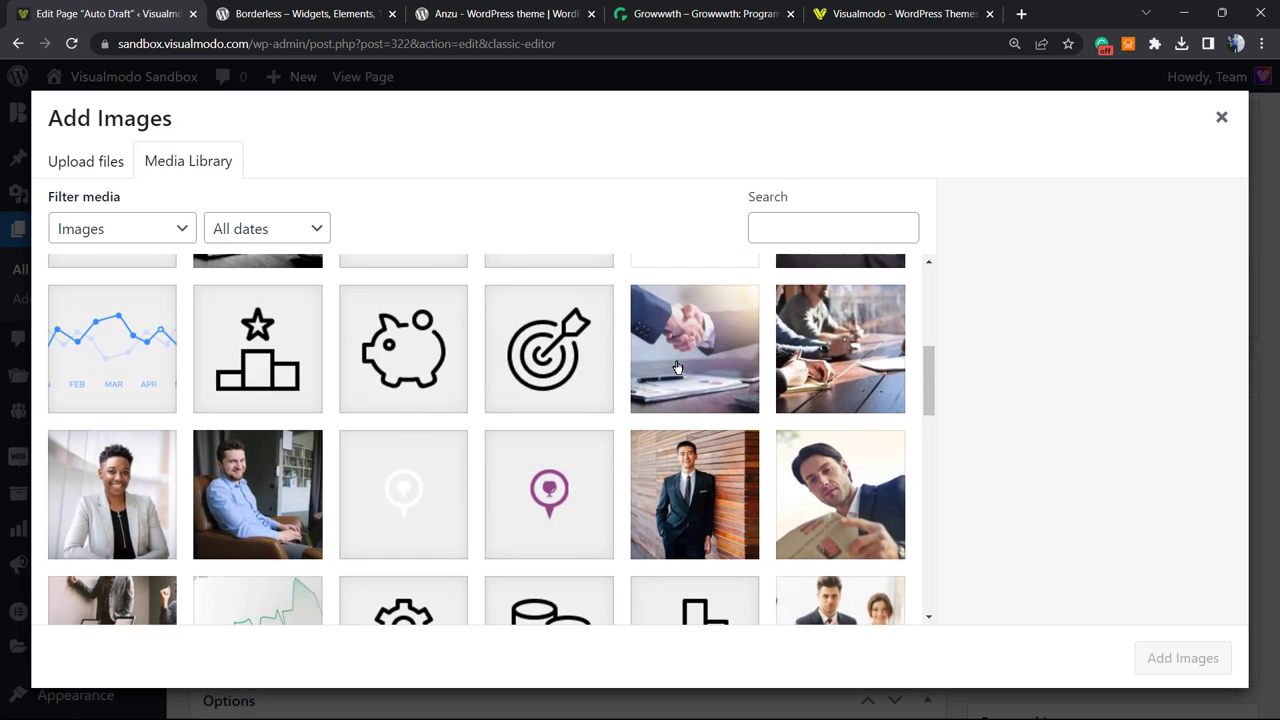
click(692, 370)
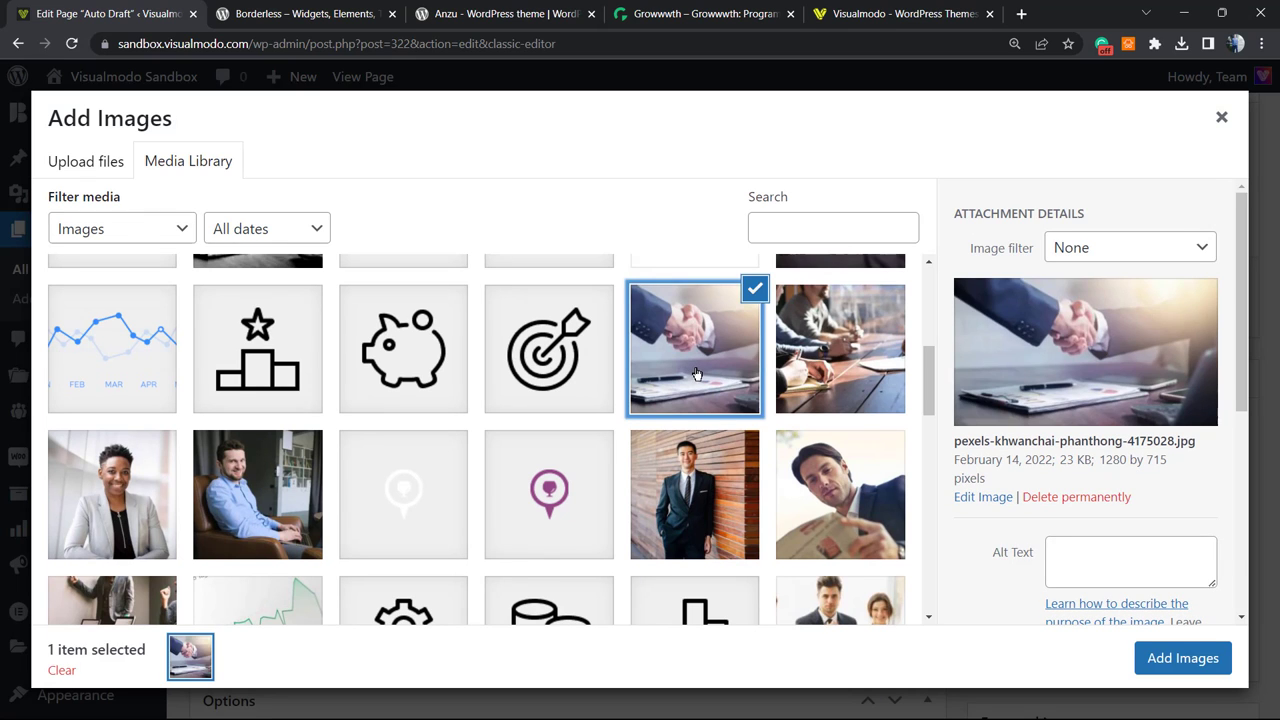
scroll(400, 410, down, 1)
click(163, 414)
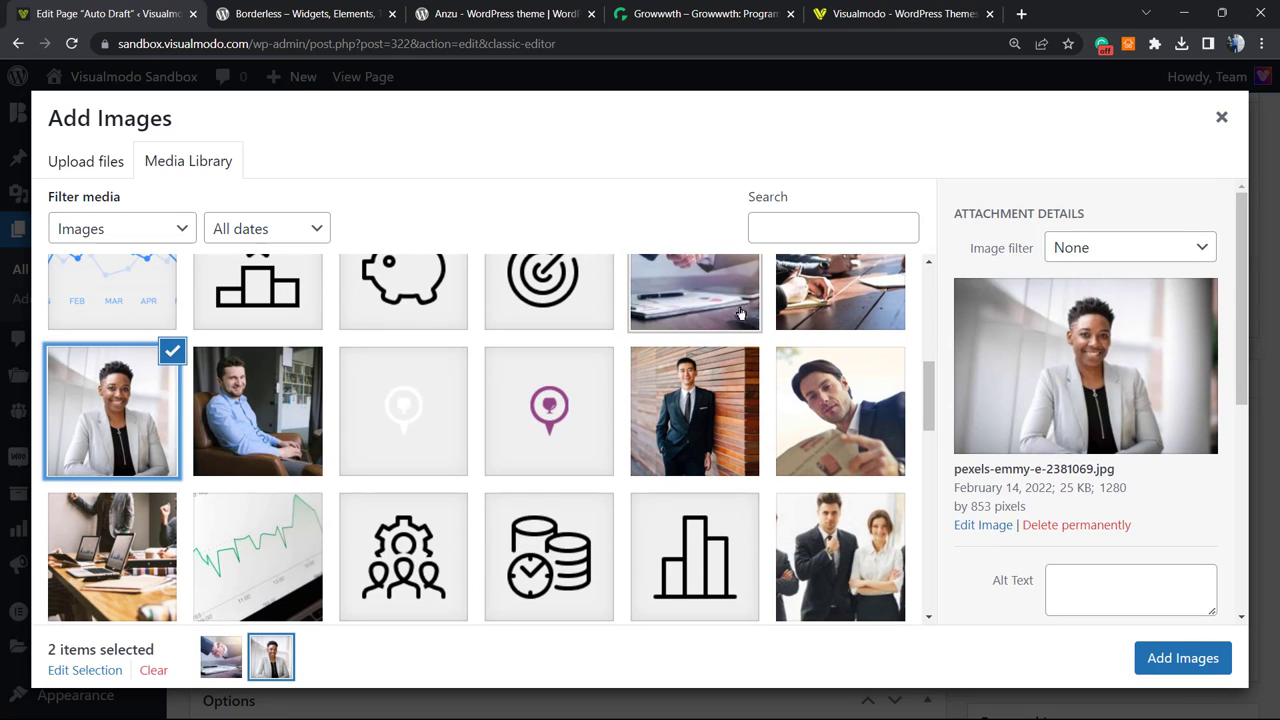
scroll(740, 314, up, 1)
click(714, 362)
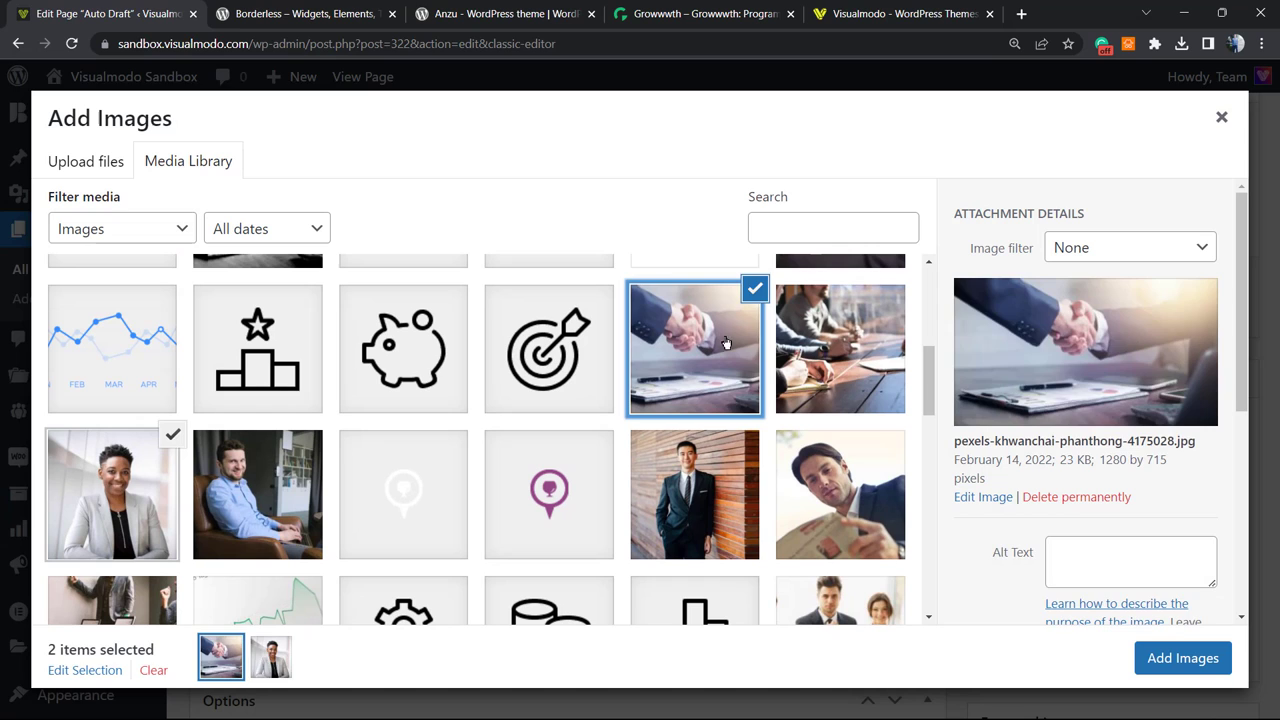
click(754, 290)
- Add the blue-shirt man, suit man and newspaper man photos, then insert all four
scroll(178, 445, down, 1)
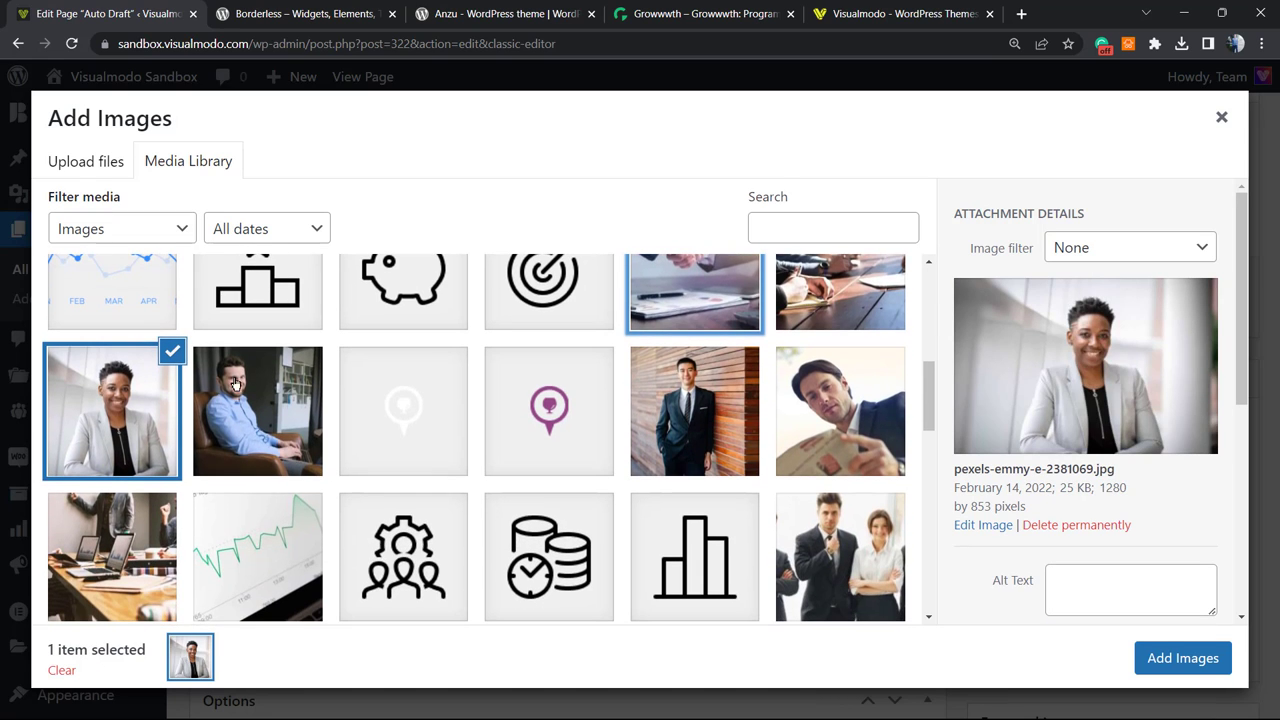
click(265, 398)
click(692, 402)
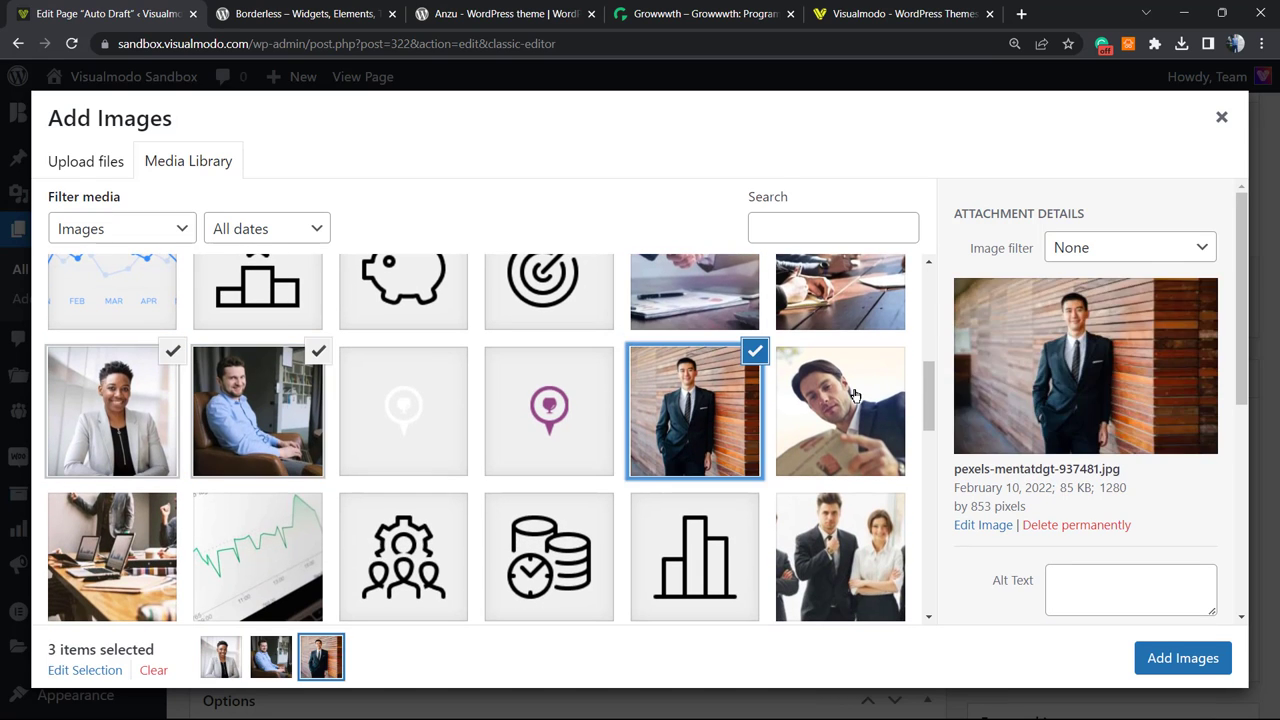
click(840, 410)
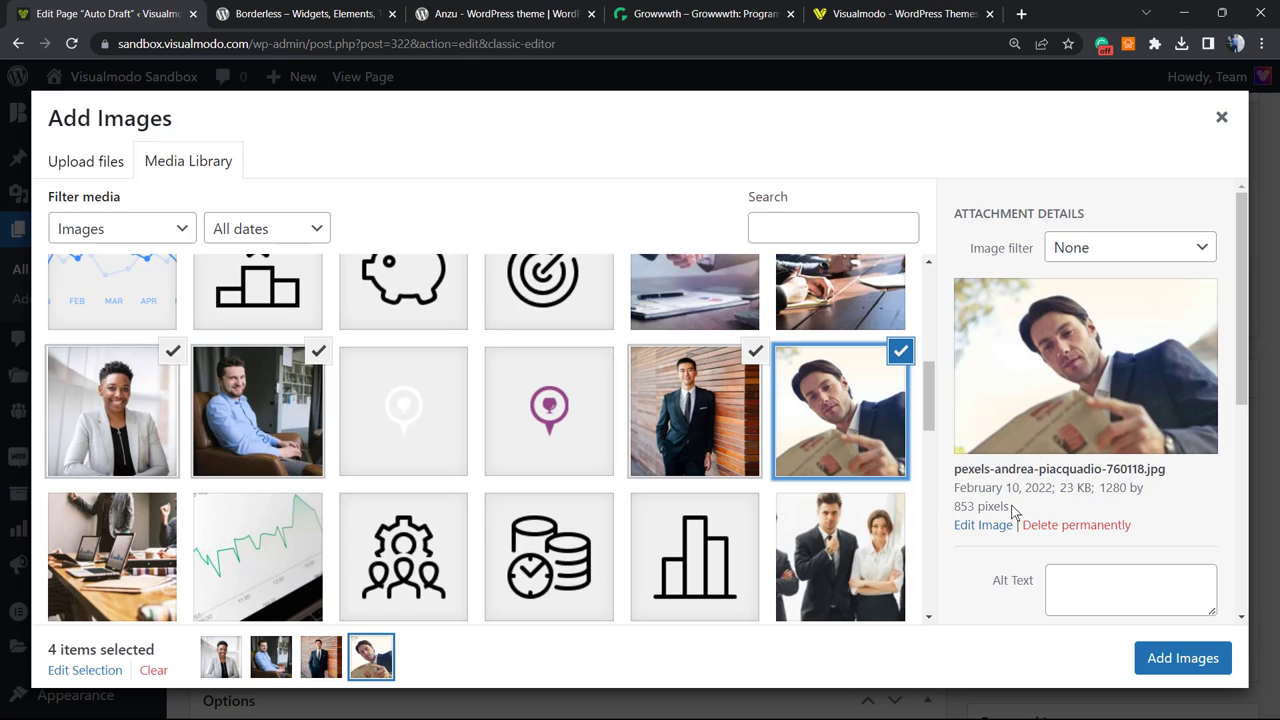
click(1176, 668)
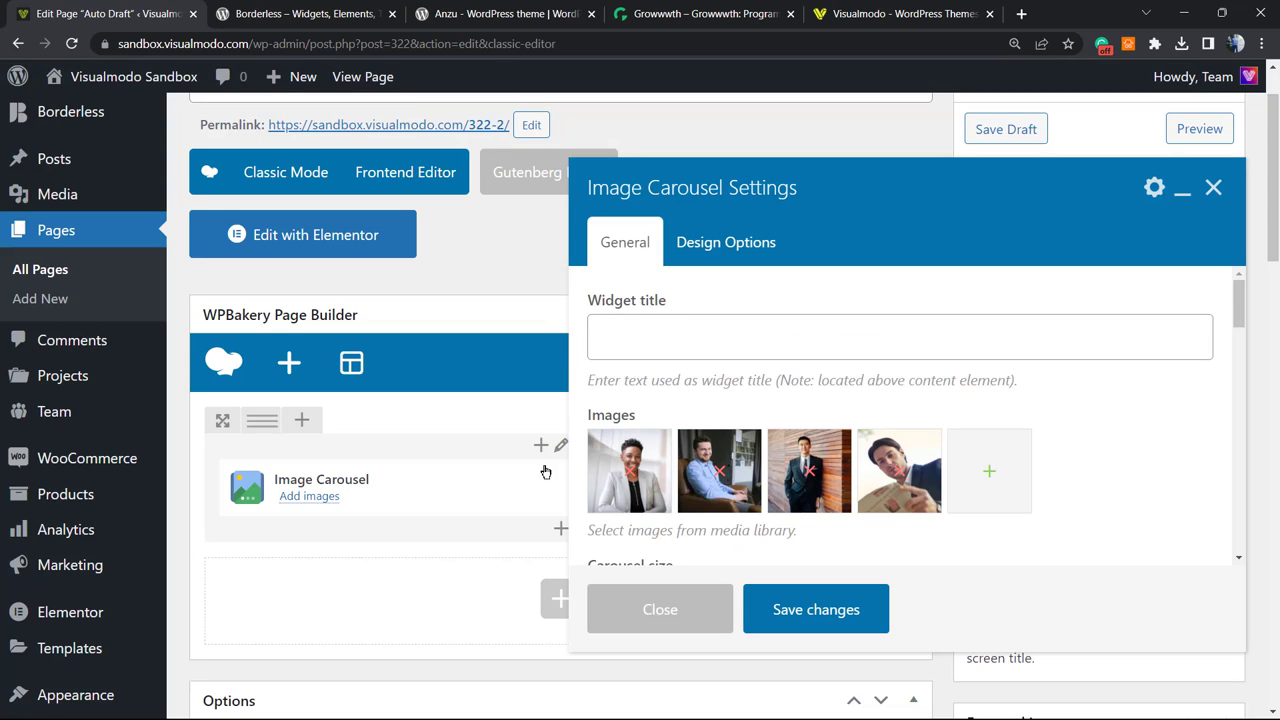
- Change the Carousel size field to 'full' and save the Image Carousel settings
scroll(698, 368, down, 2)
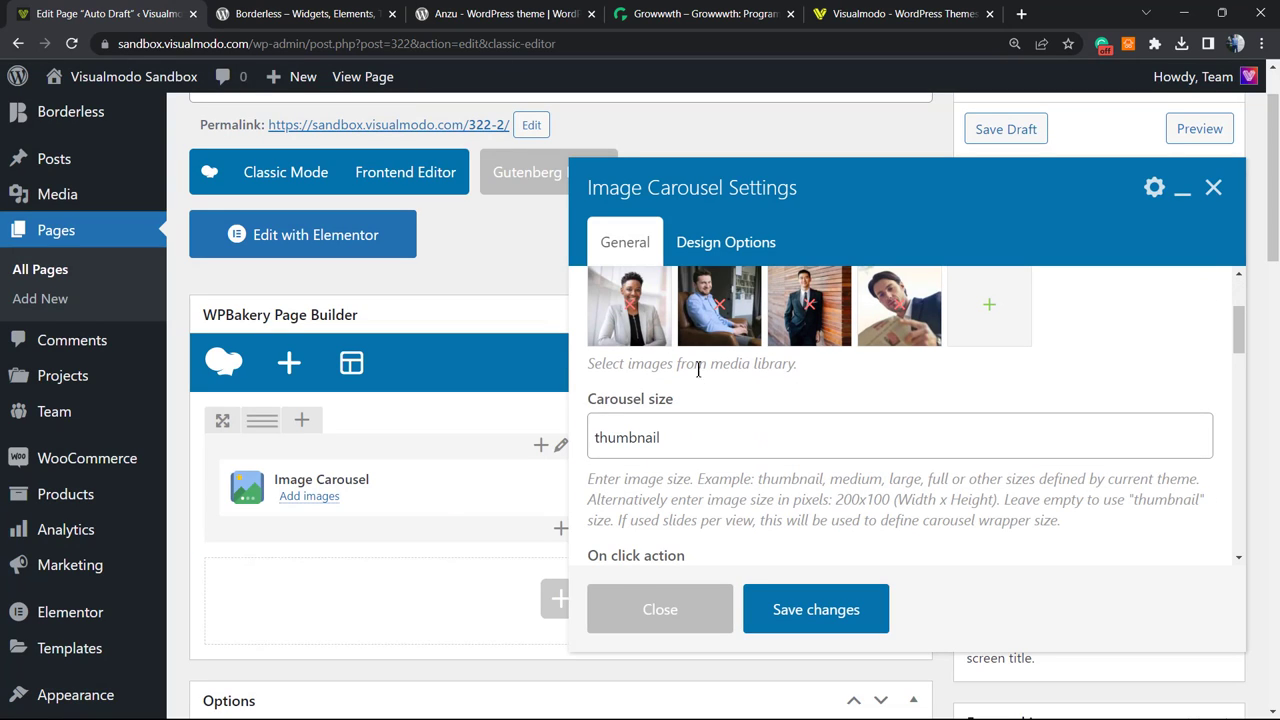
double_click(667, 420)
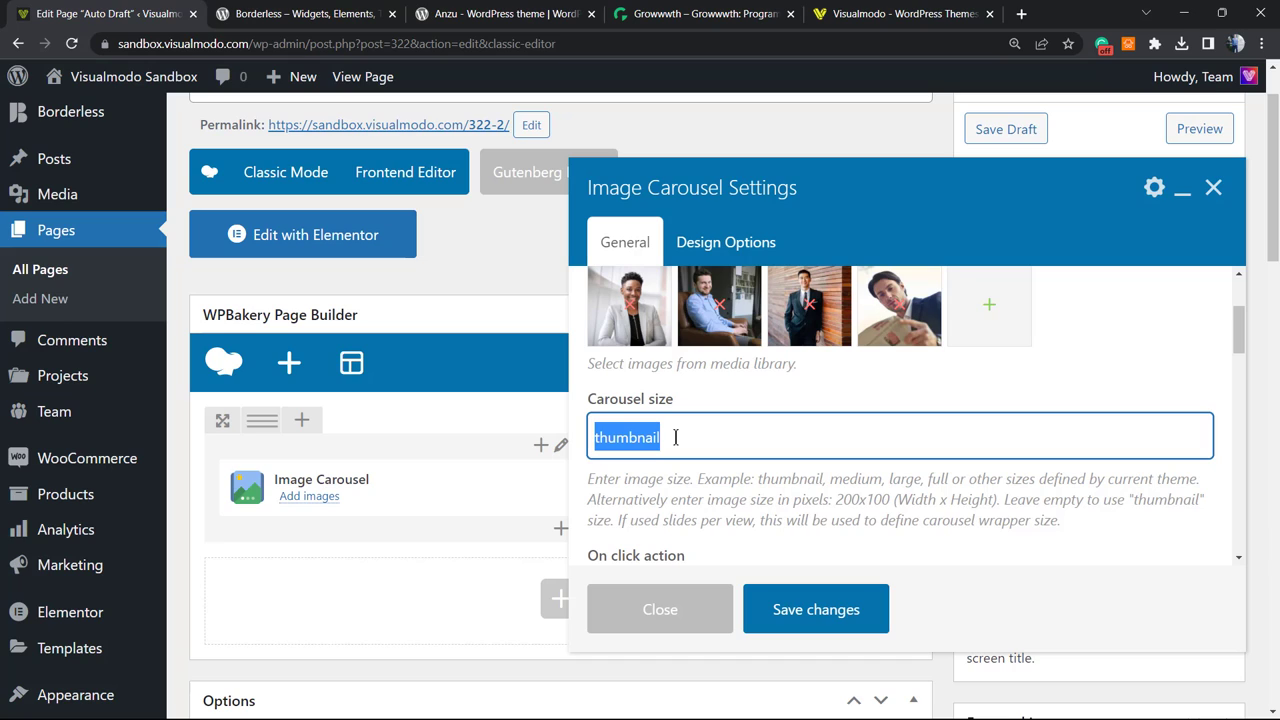
text(f)
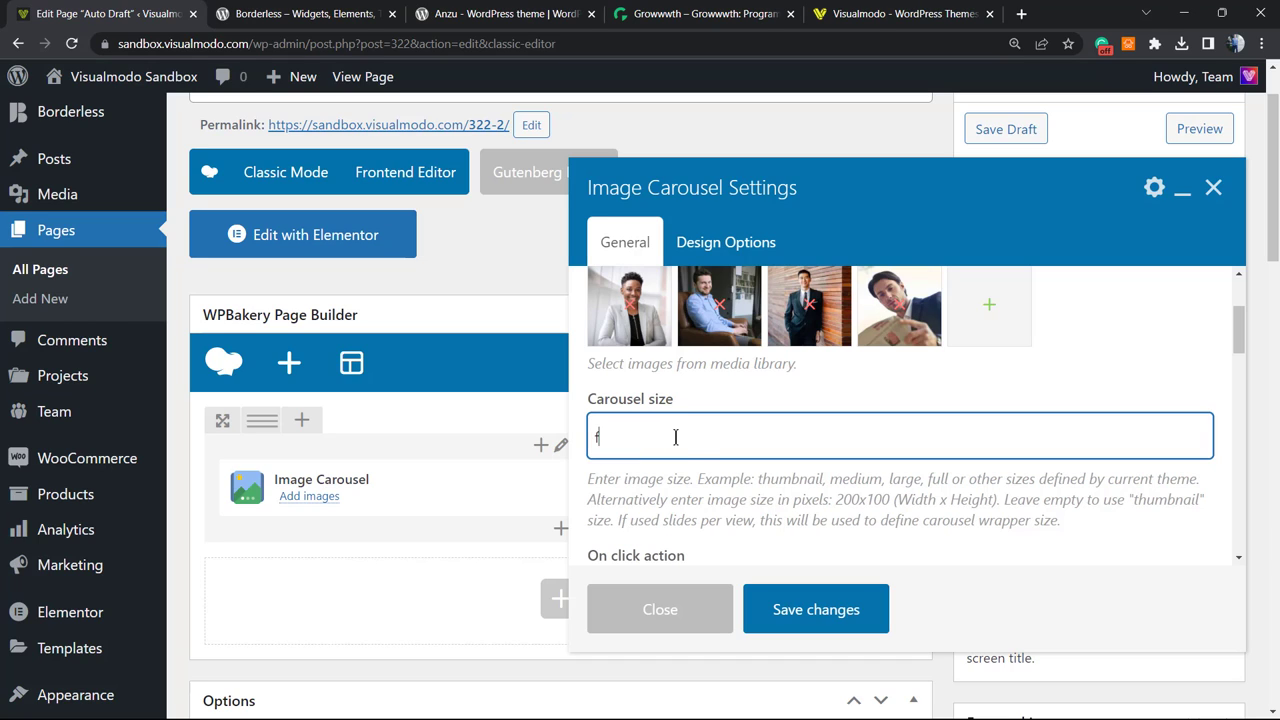
text(ull)
click(711, 478)
scroll(605, 402, up, 1)
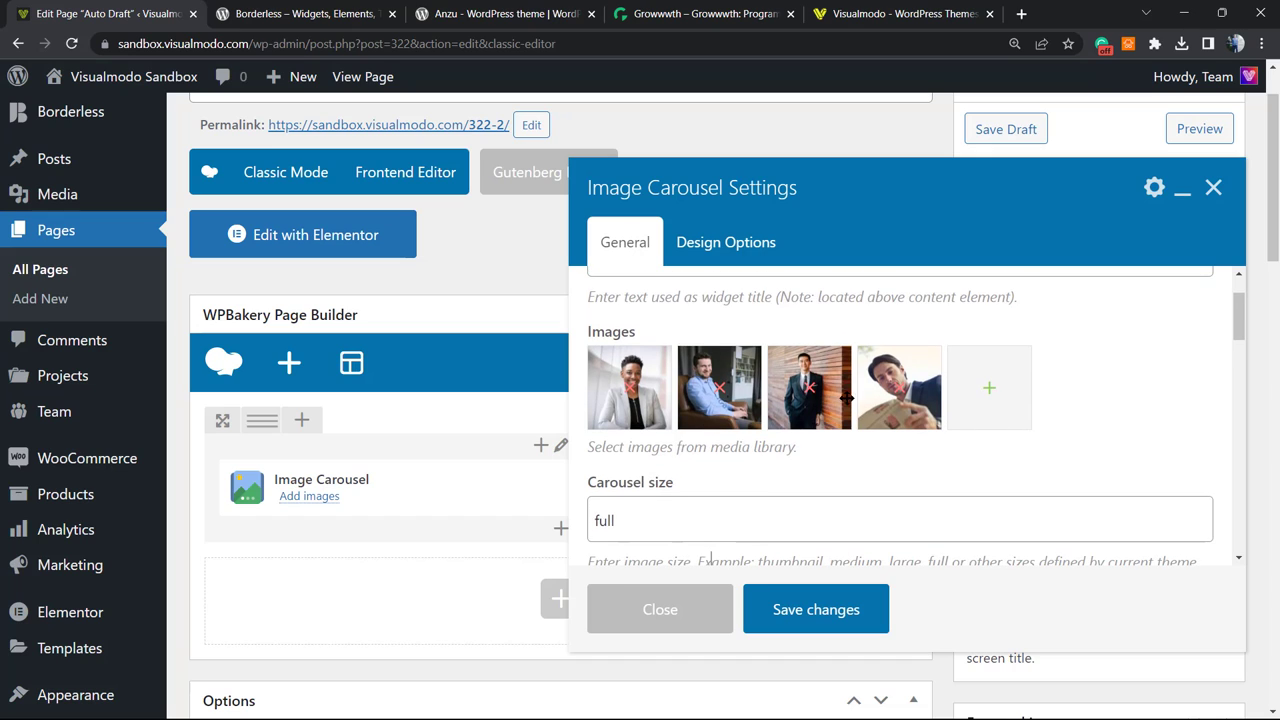
click(832, 616)
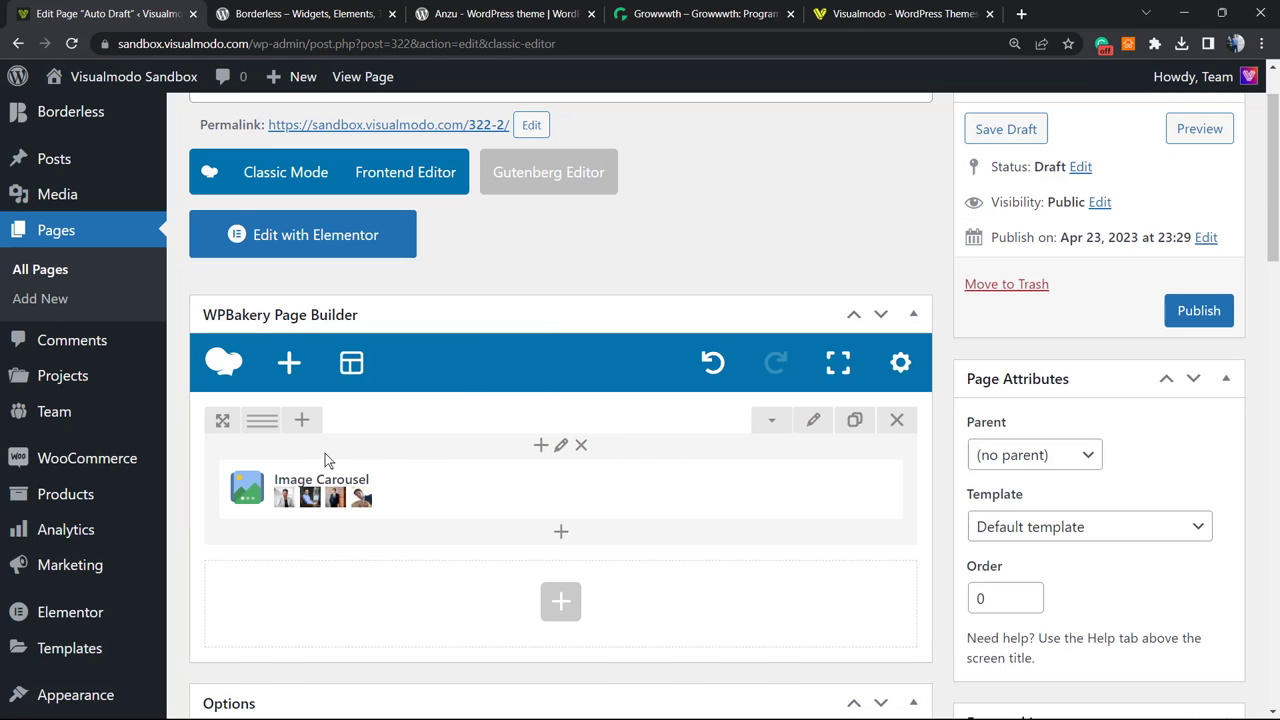
- Change the row layout to two equal 1/2 + 1/2 columns
mouse_move(255, 419)
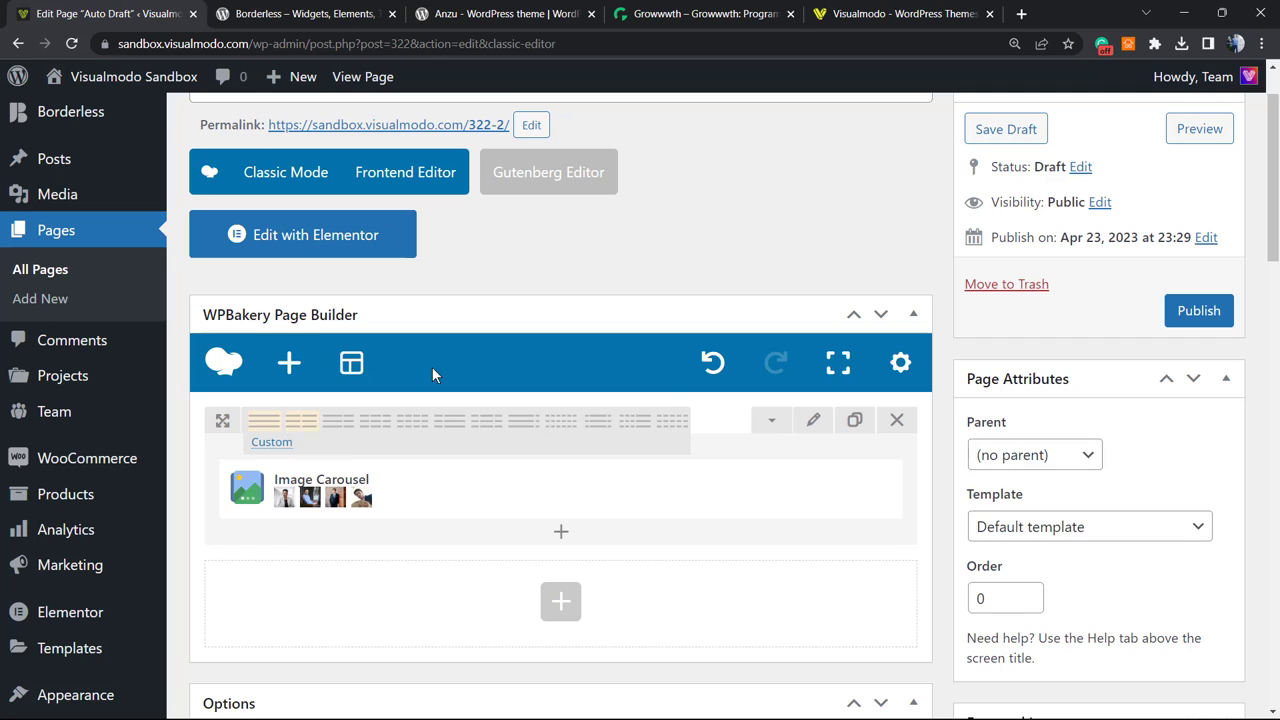
click(256, 425)
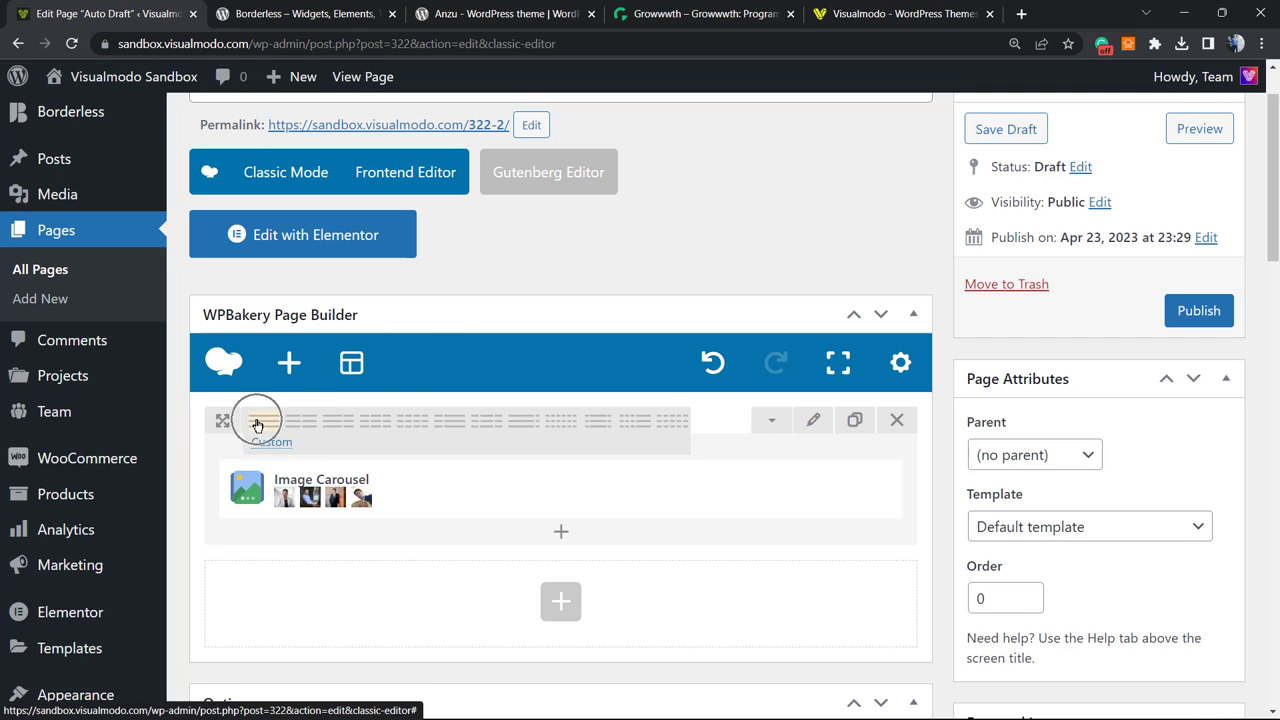
click(306, 424)
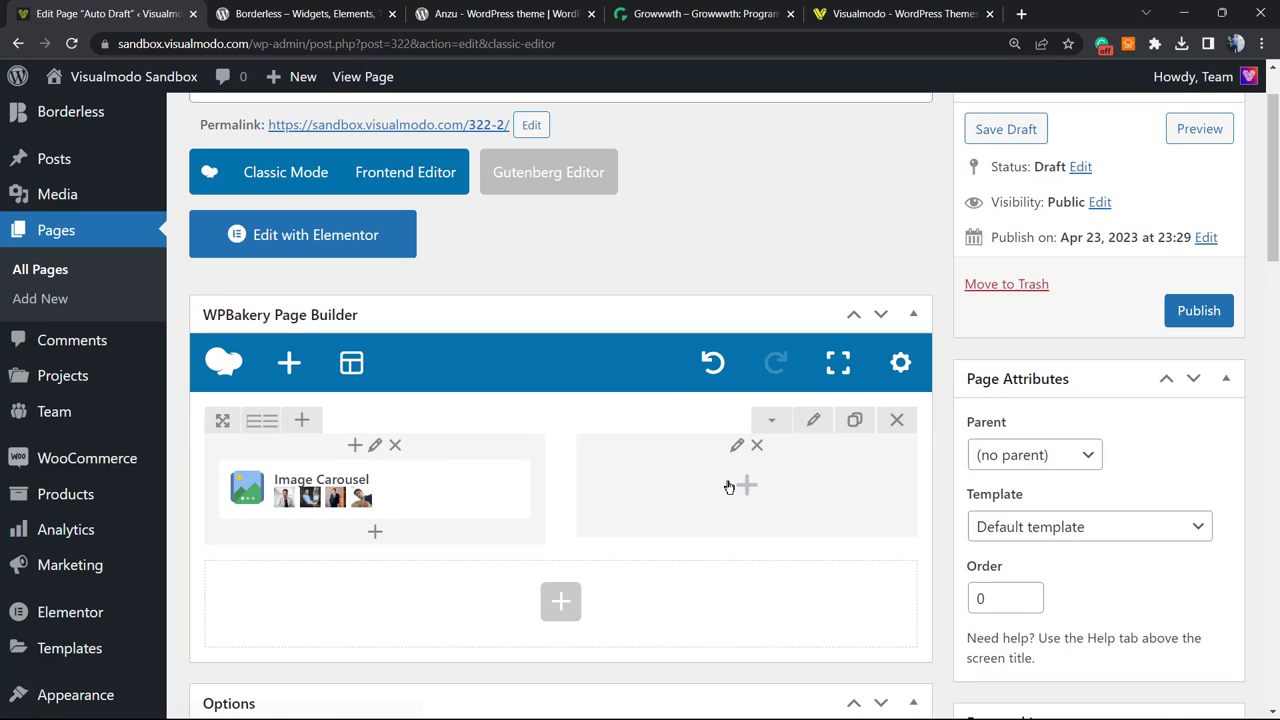
- Add a Text Block to the right column with the pasted title as Heading 2
click(745, 487)
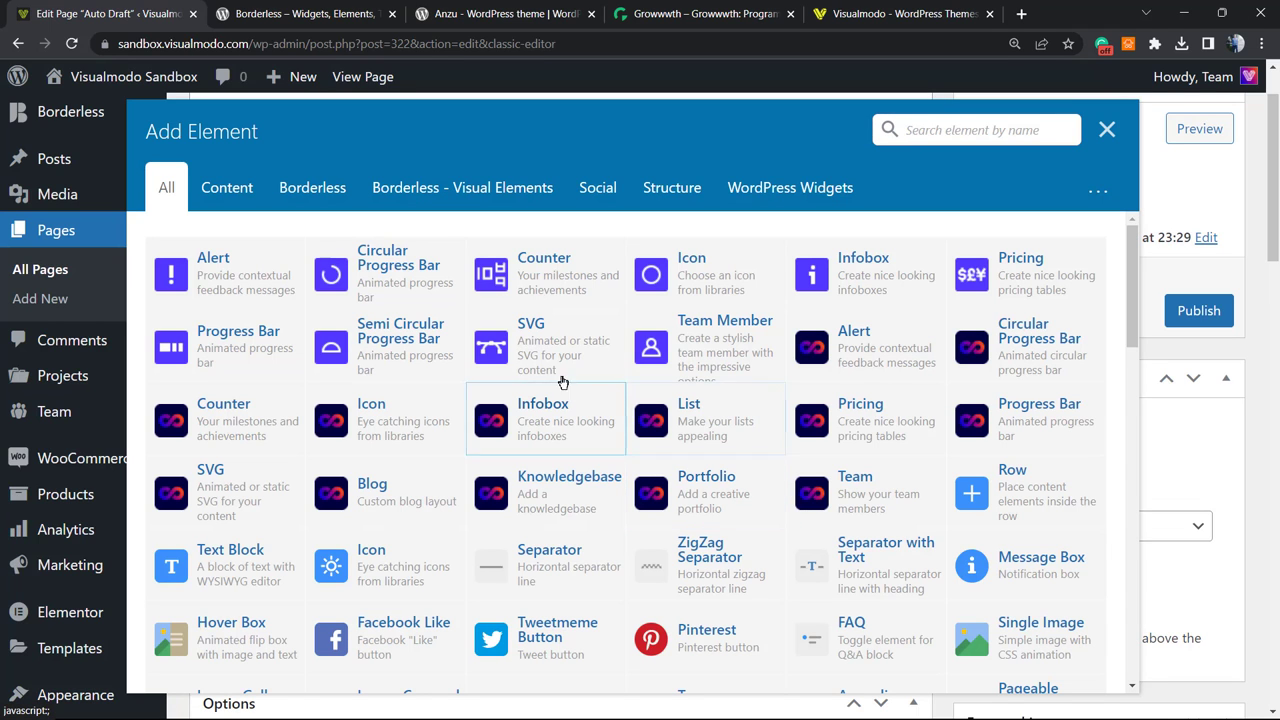
click(233, 550)
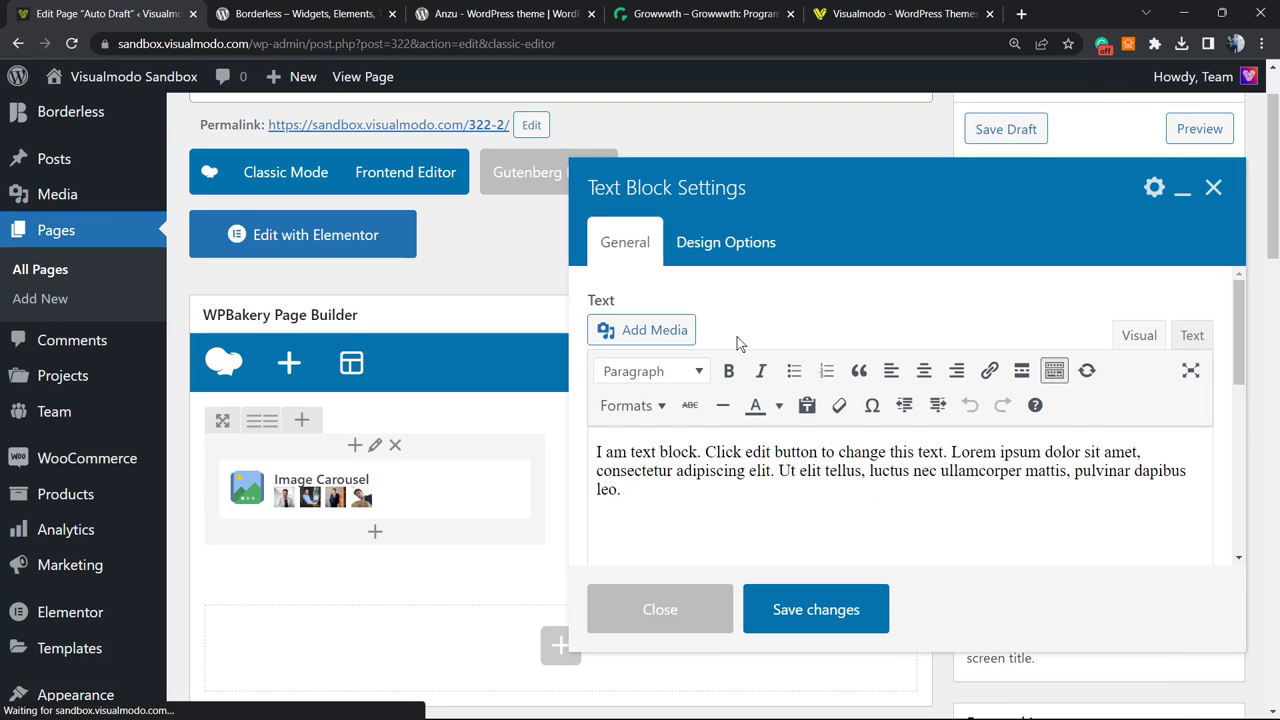
key(ctrl+a)
text(How To Use Image Carousel Element on WPBakery Page Builder WordPress Plugin?)
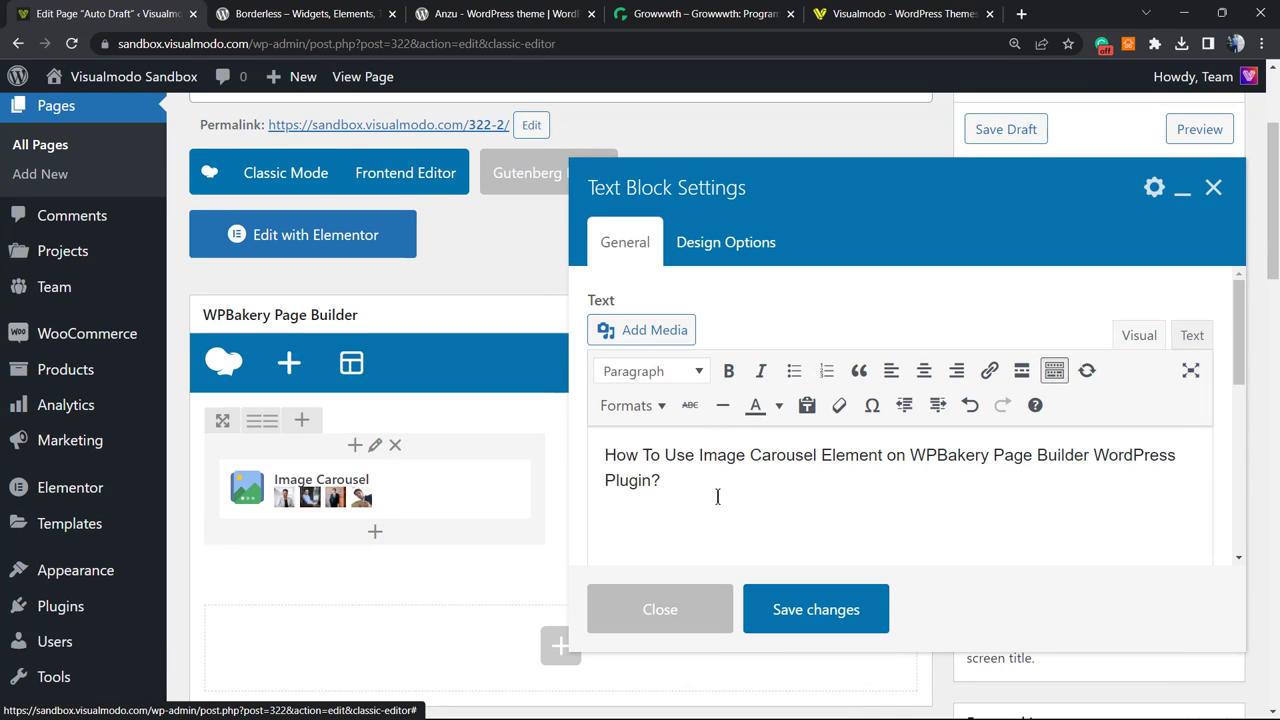
click(650, 378)
click(720, 512)
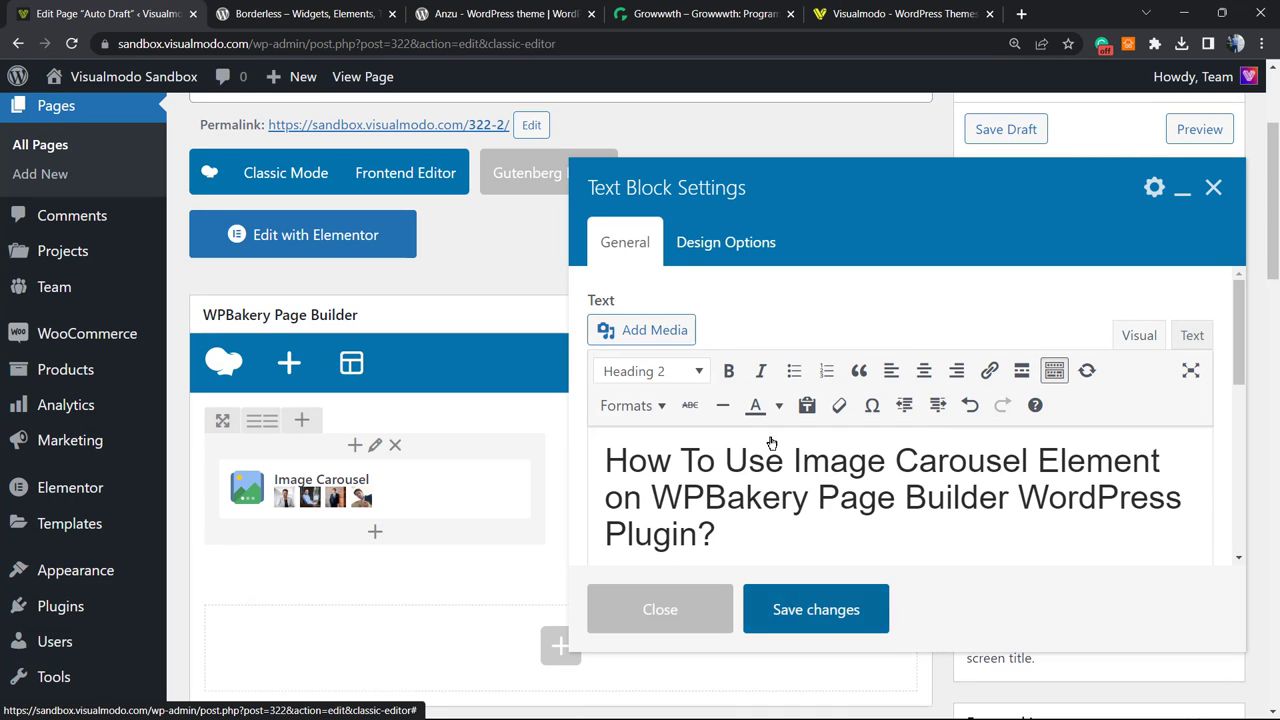
click(792, 608)
- Add a second Text Block with default paragraph text below the heading
click(744, 585)
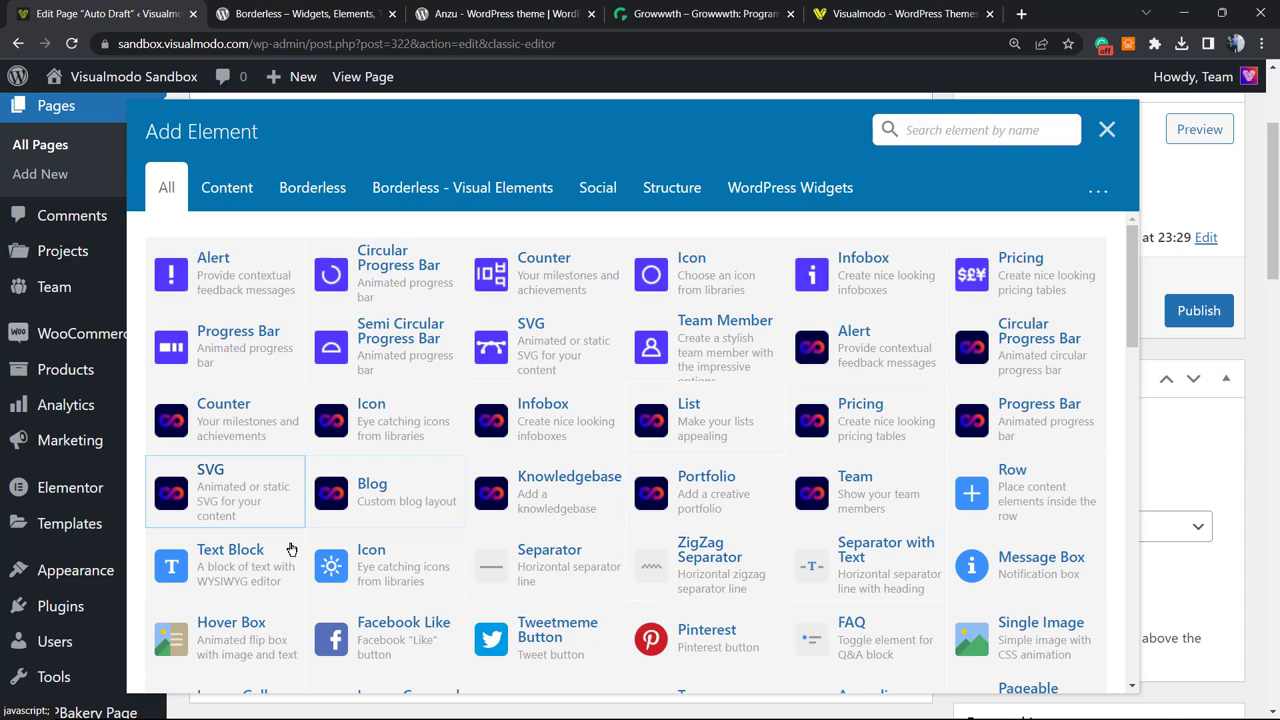
click(266, 565)
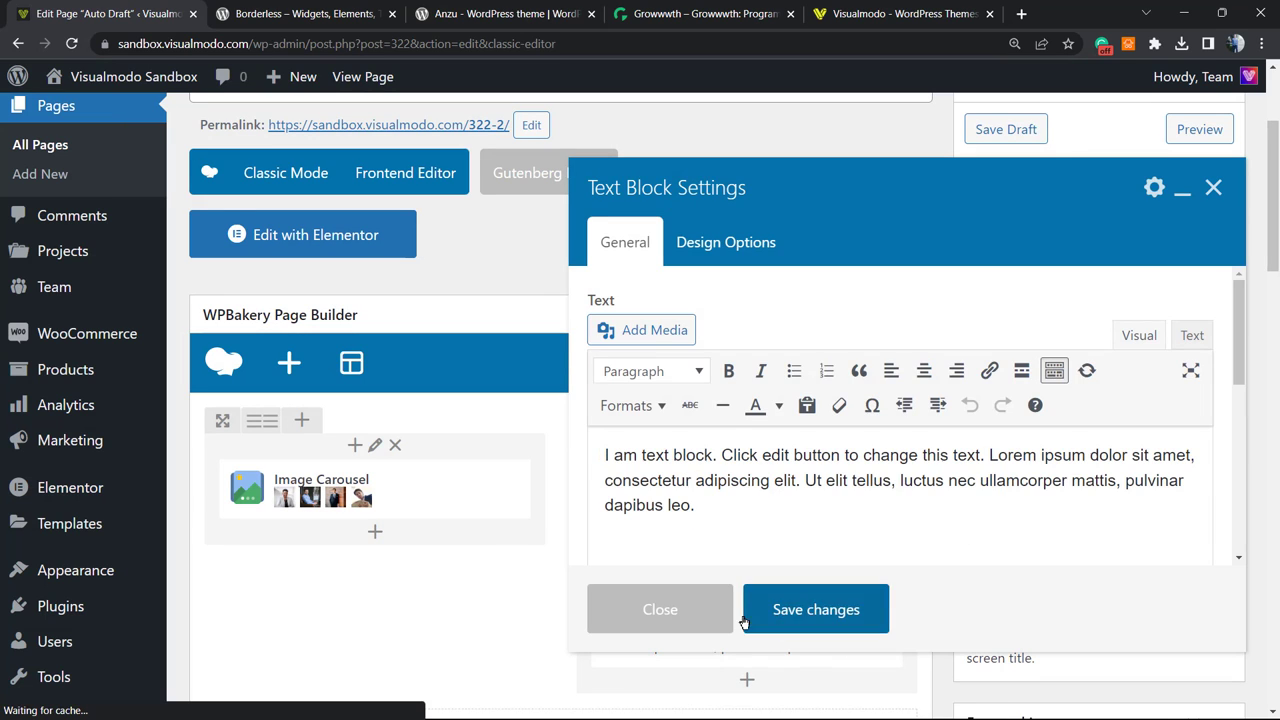
click(778, 616)
- Advance the previewed carousel through its photos to the last one, then return to the editor
scroll(523, 452, up, 2)
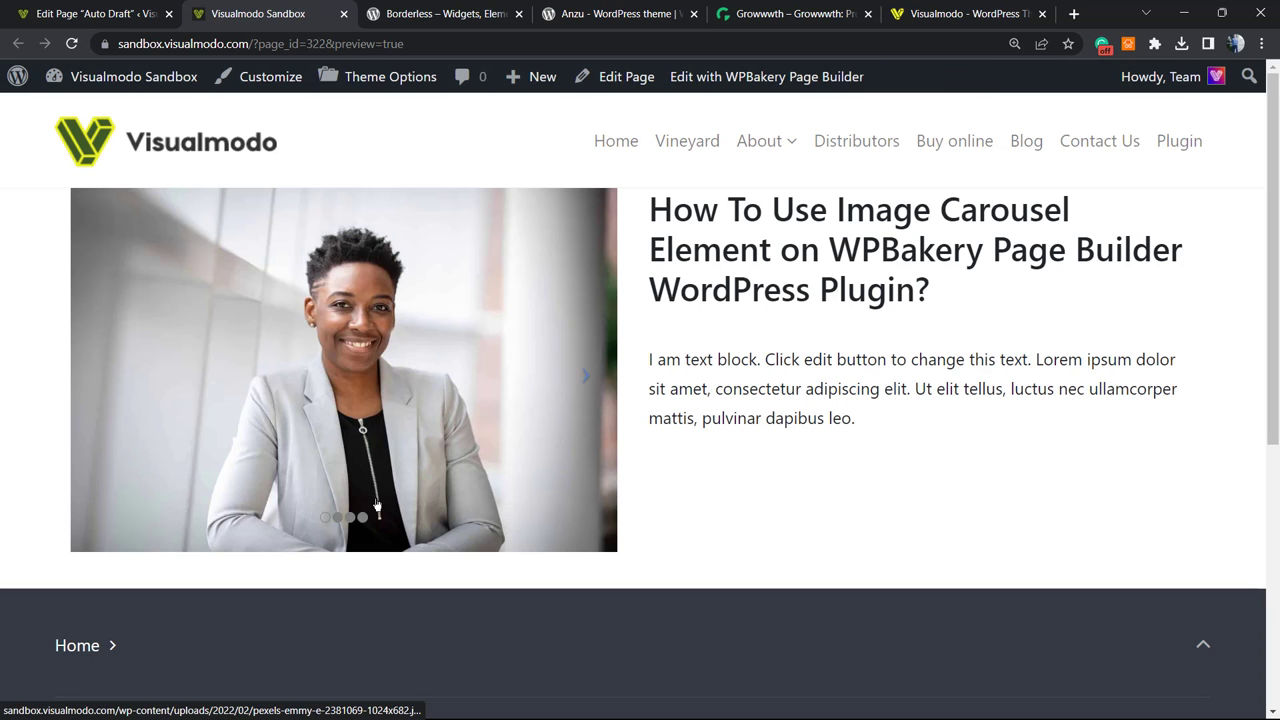
click(585, 375)
click(585, 375)
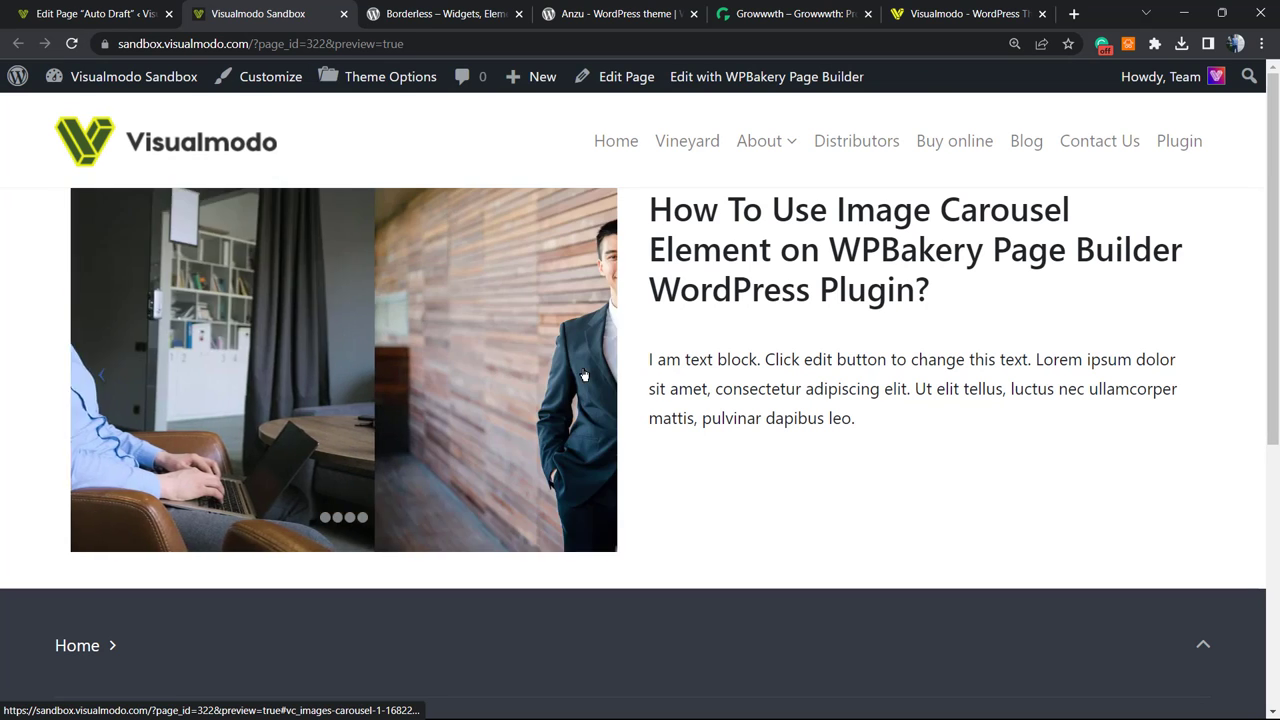
click(585, 375)
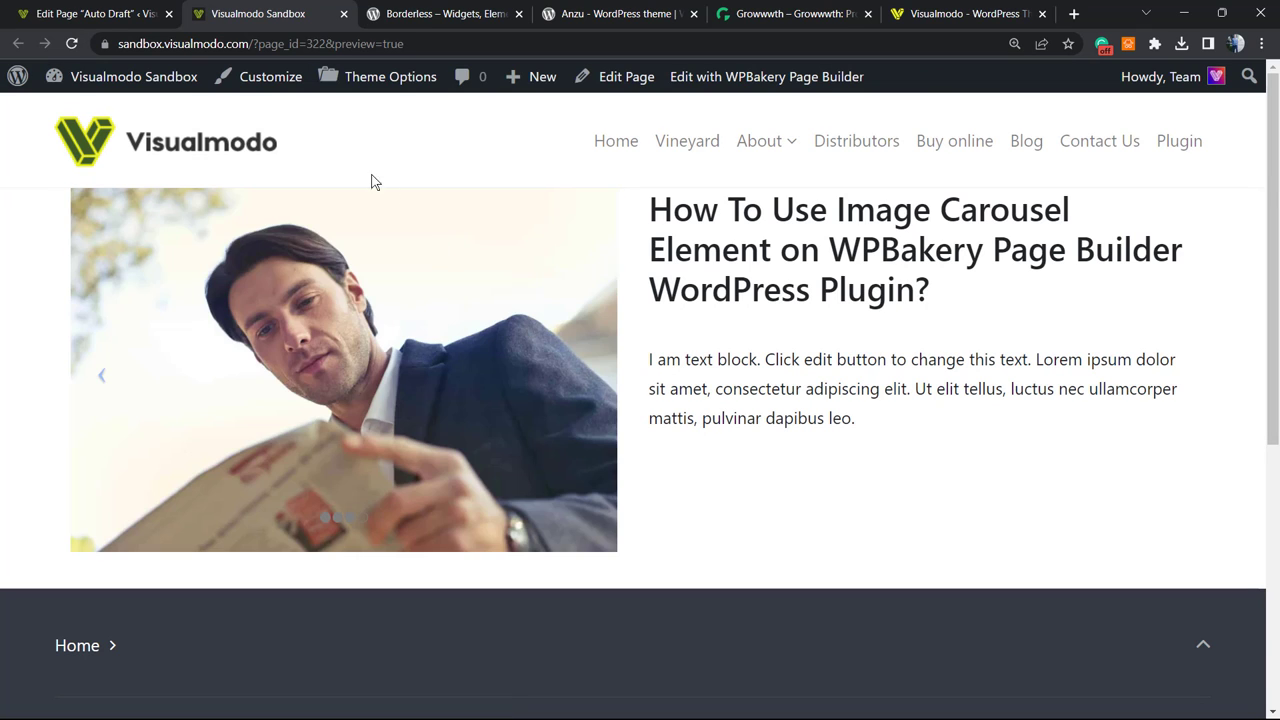
click(171, 8)
- Set the Image Carousel's slider speed to 3000 ms, keeping horizontal orientation
scroll(414, 357, down, 5)
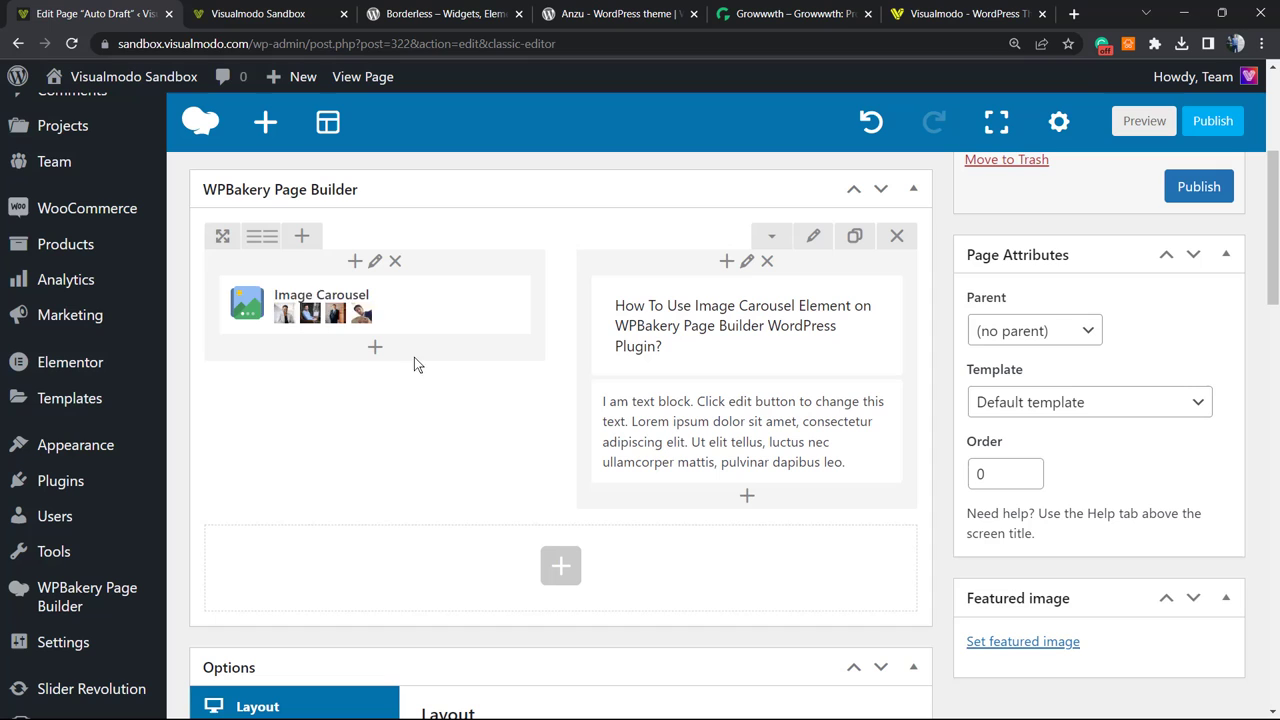
click(407, 307)
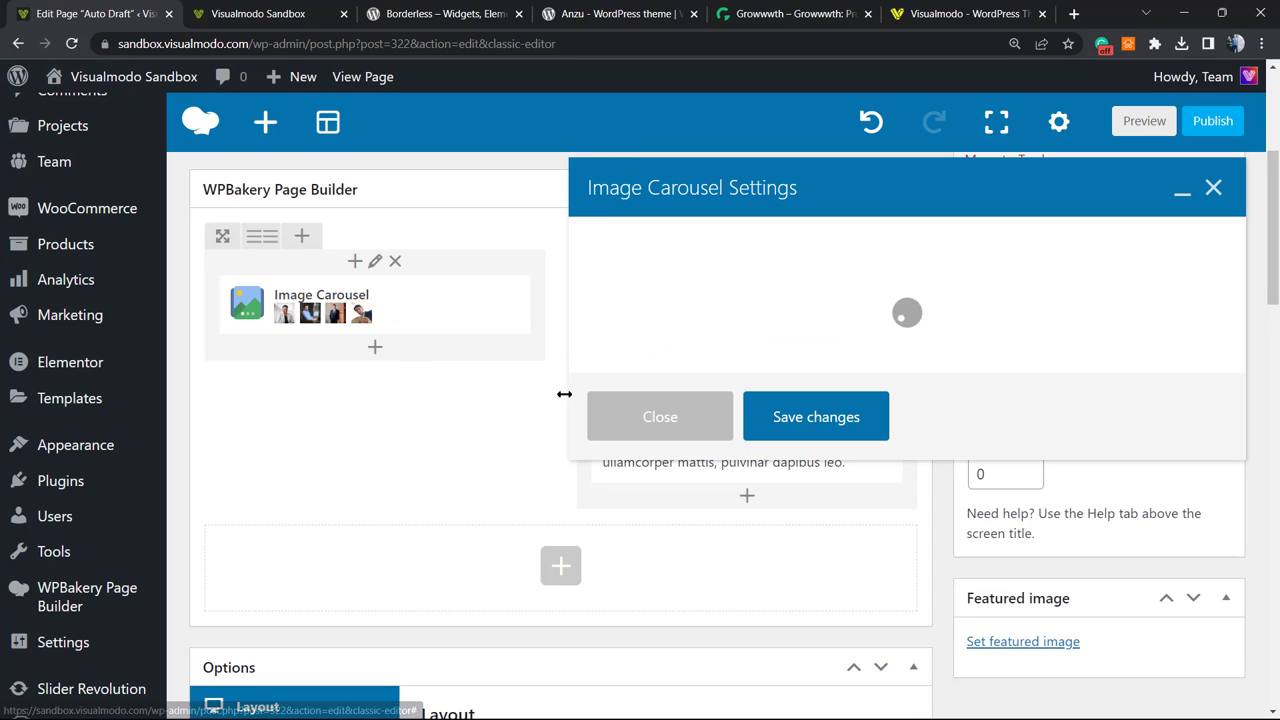
scroll(746, 420, down, 3)
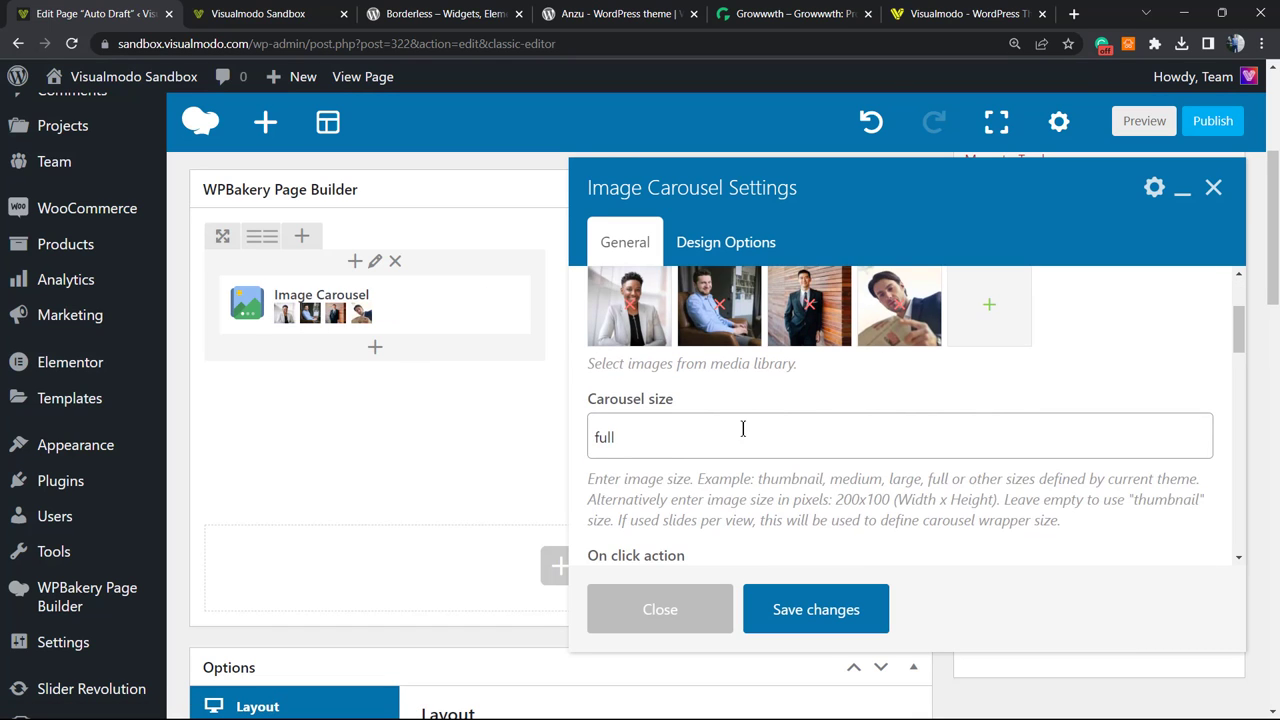
scroll(746, 420, down, 1)
click(716, 427)
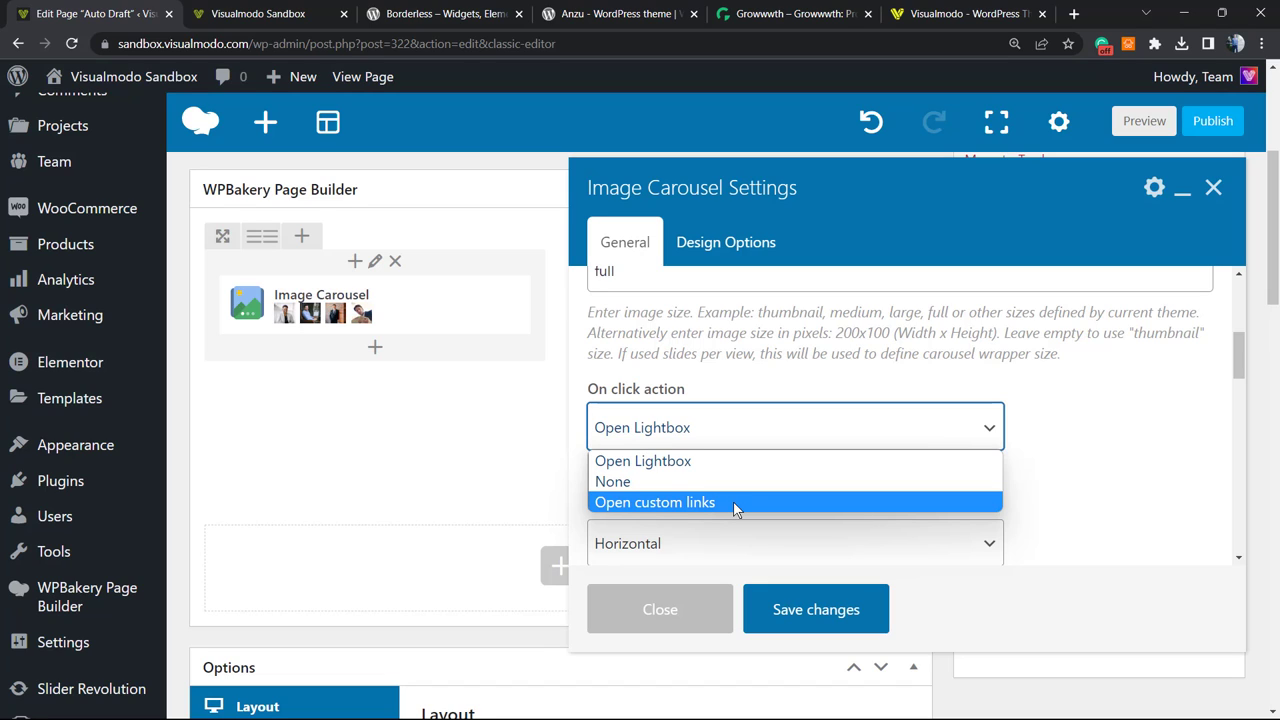
scroll(706, 407, down, 3)
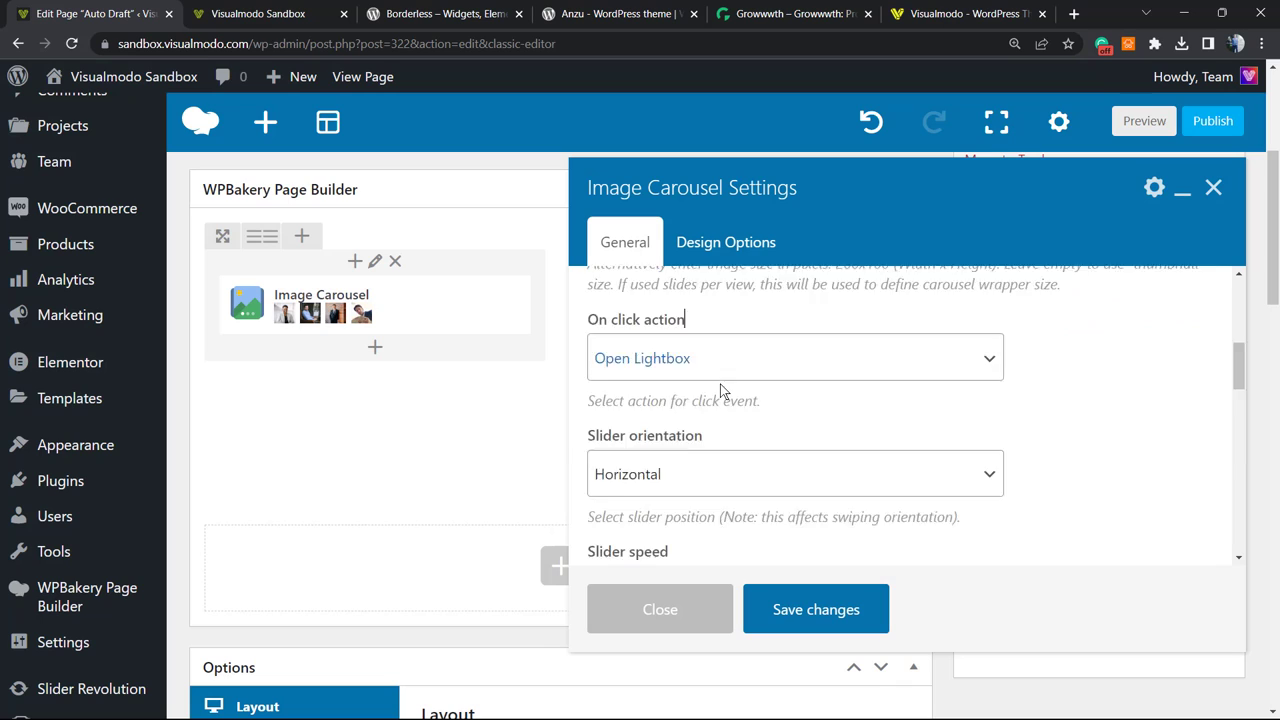
click(703, 393)
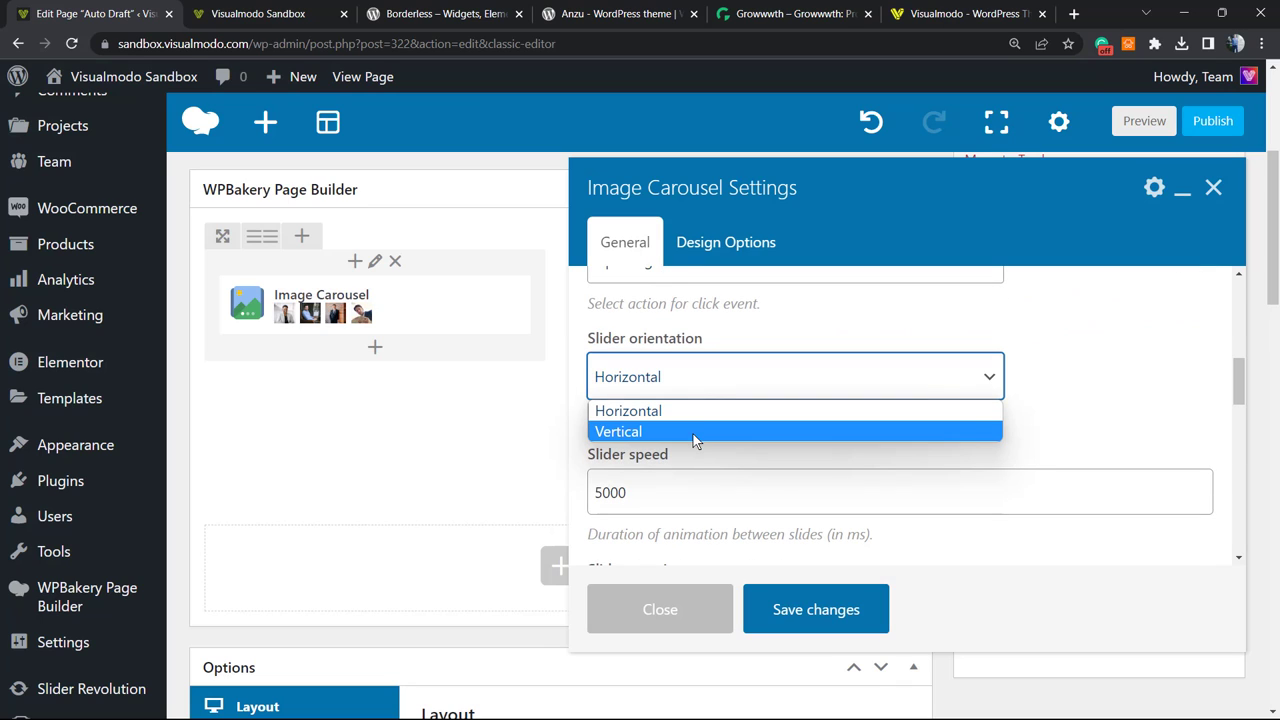
click(752, 326)
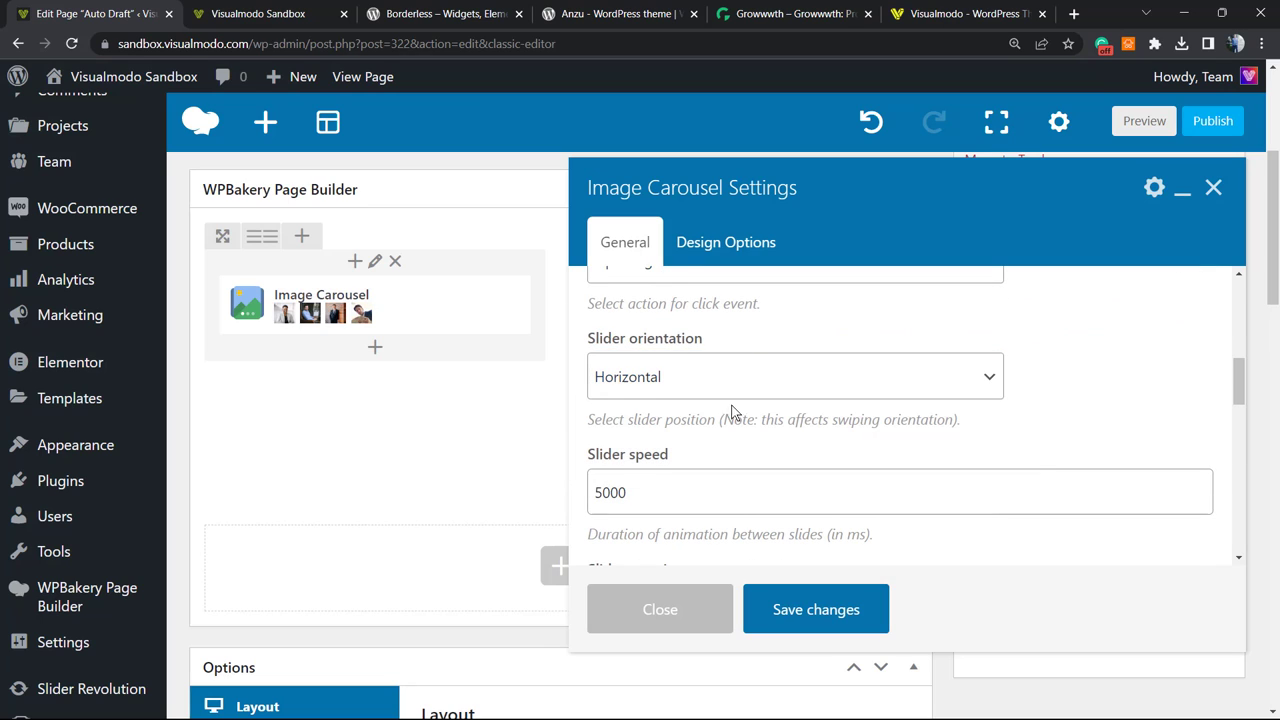
scroll(668, 402, down, 2)
drag(603, 414, 590, 414)
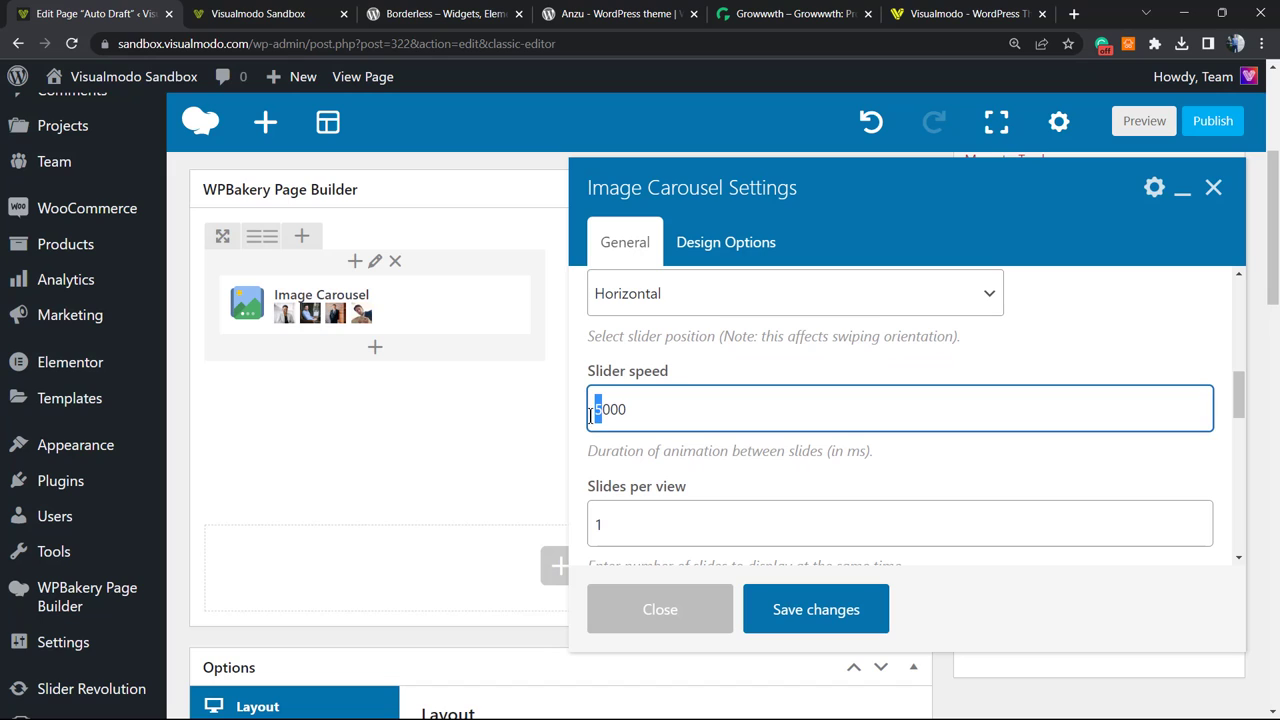
text(3)
- Enable slider autoplay and hide the carousel's pagination and prev/next buttons
scroll(736, 486, down, 1)
click(660, 437)
scroll(689, 439, down, 1)
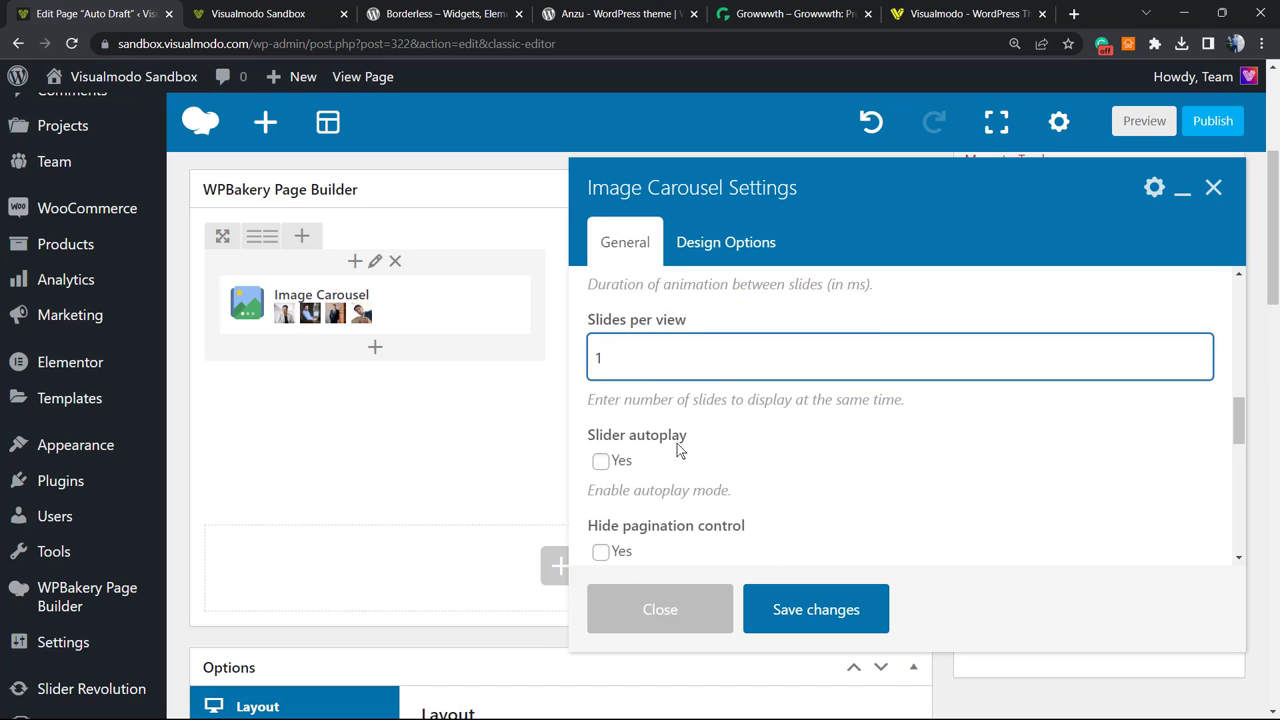
click(624, 461)
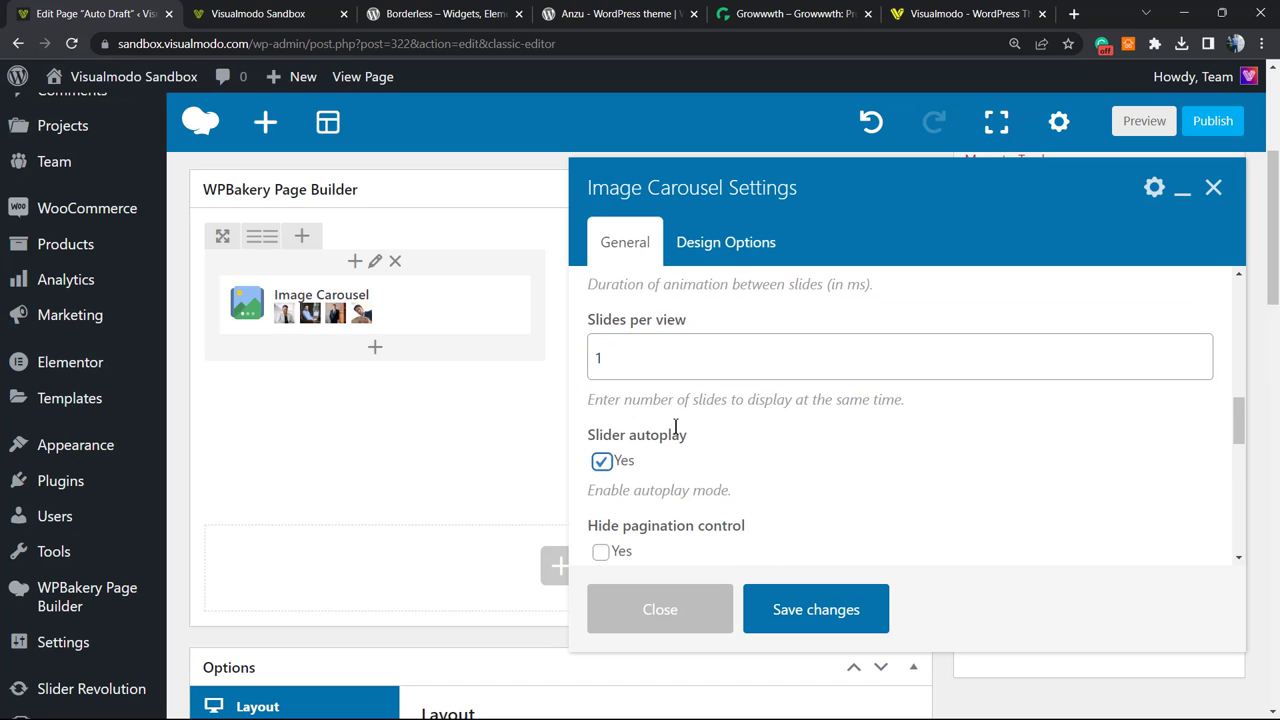
scroll(670, 415, down, 2)
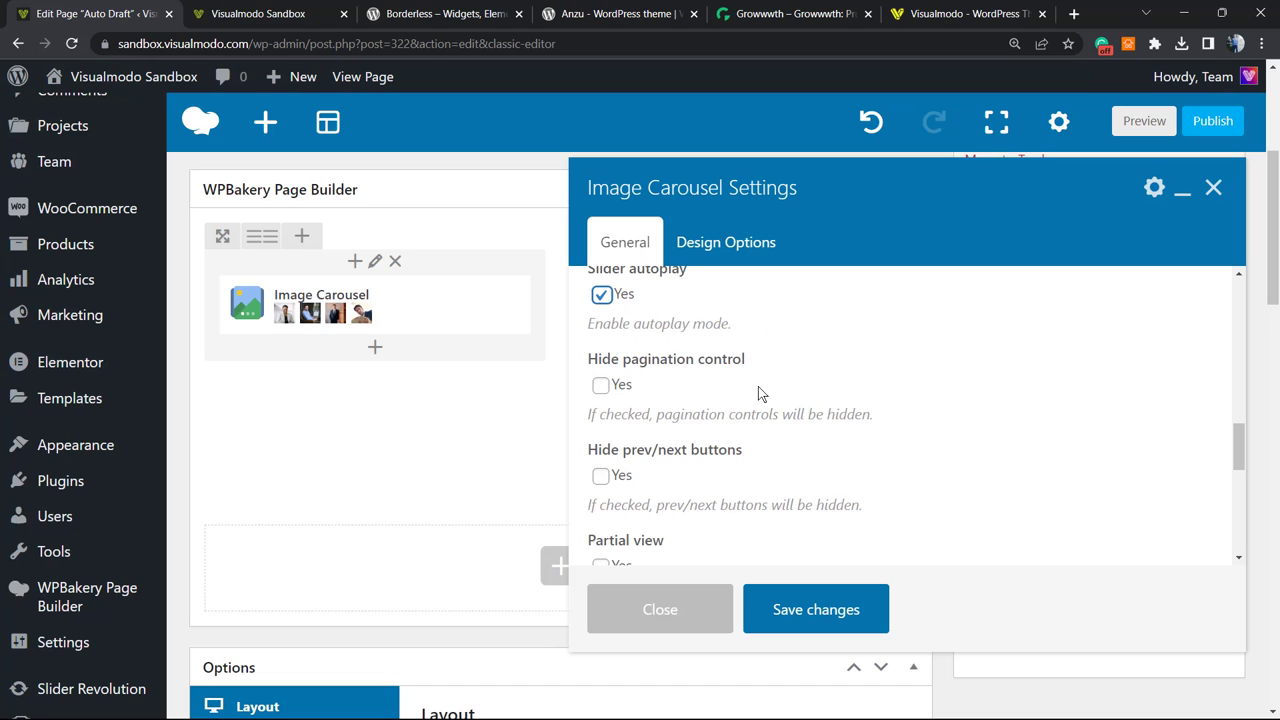
scroll(735, 395, down, 1)
scroll(660, 397, up, 1)
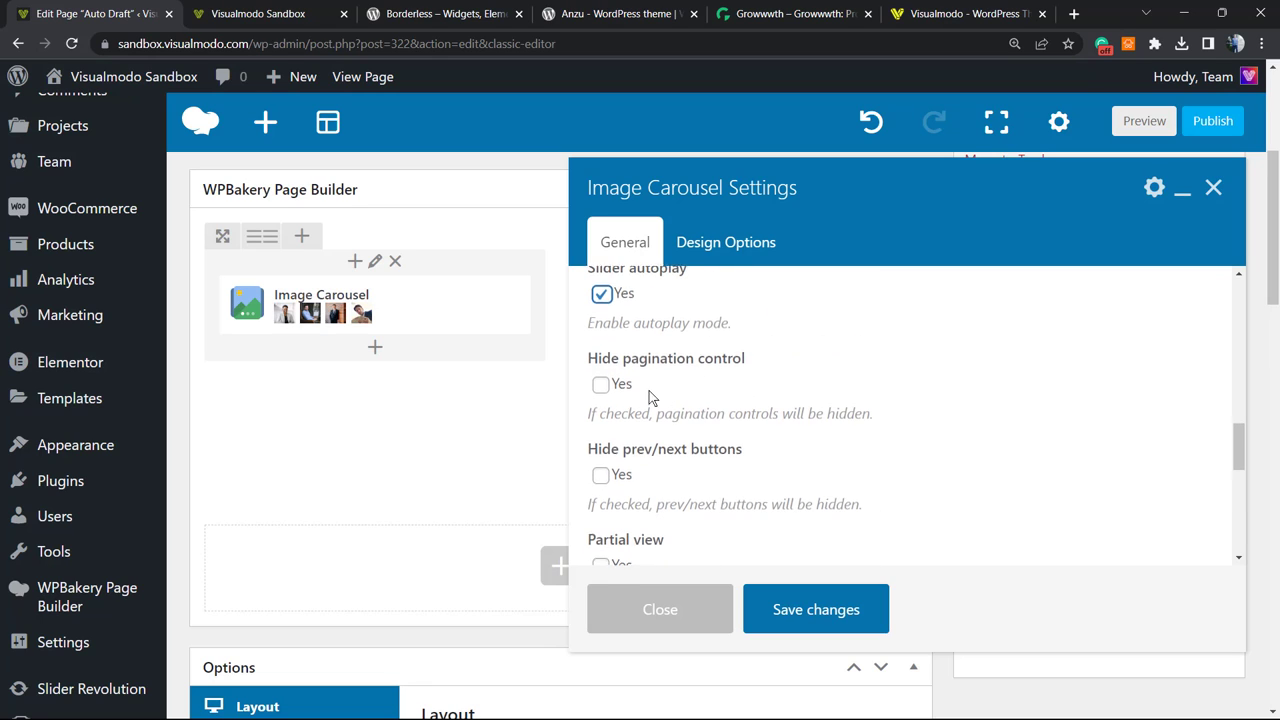
click(601, 390)
scroll(660, 408, down, 2)
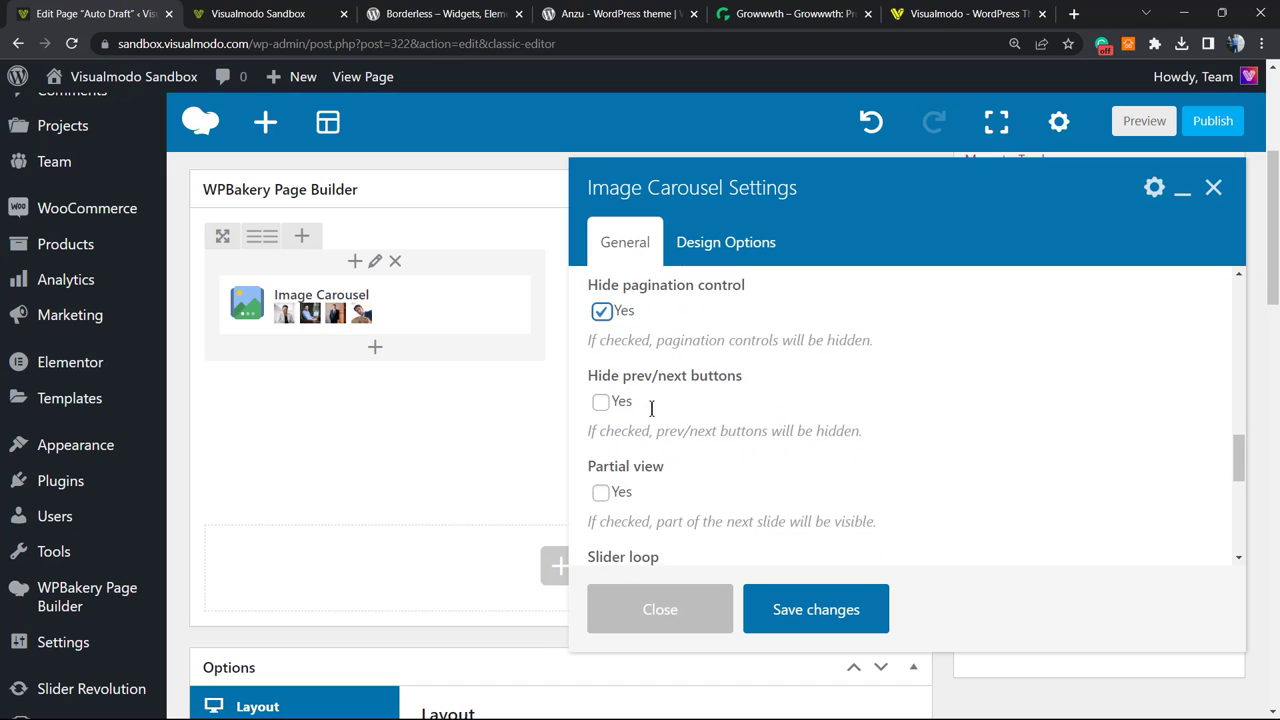
click(601, 393)
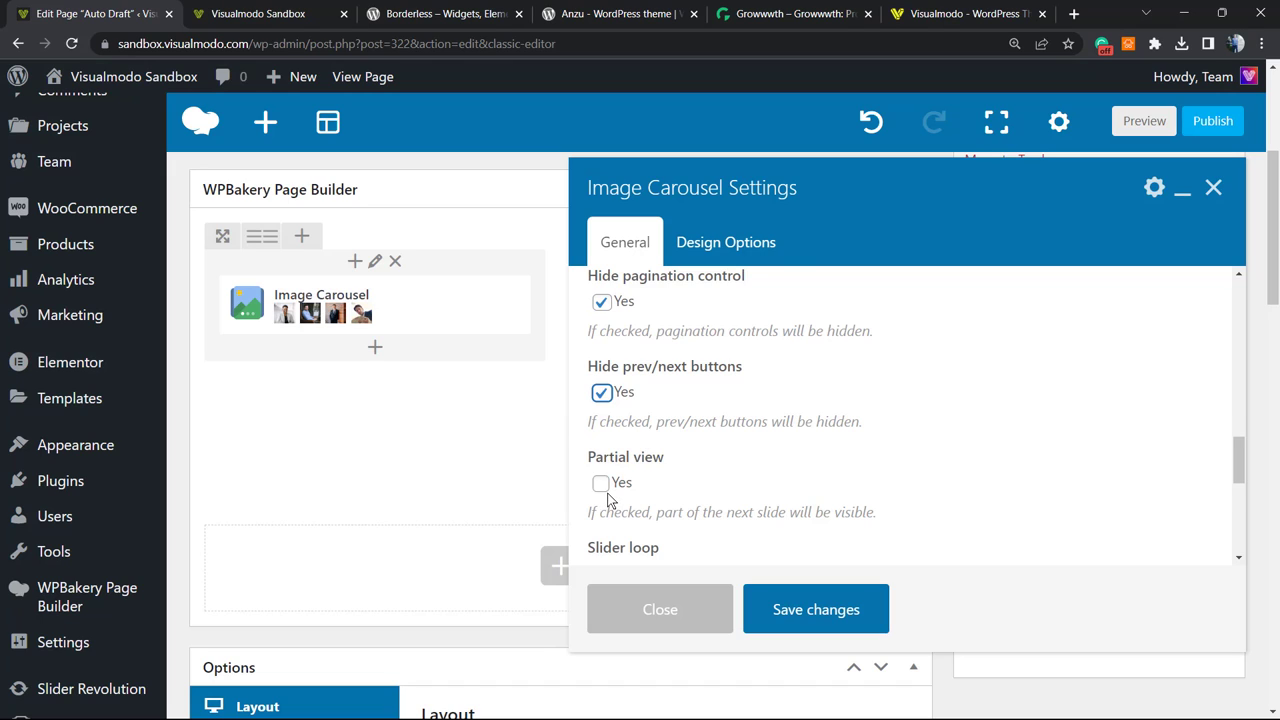
- Turn on slider loop, save the carousel settings and preview the page
scroll(607, 500, down, 2)
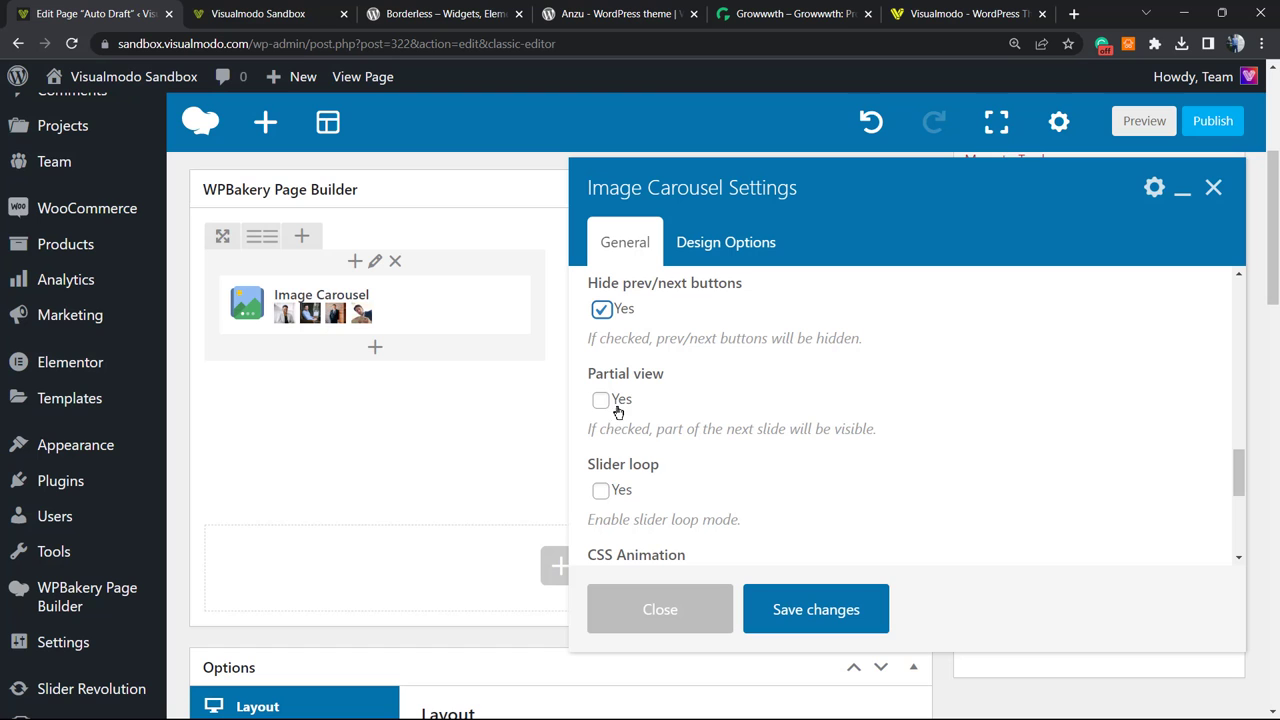
click(601, 491)
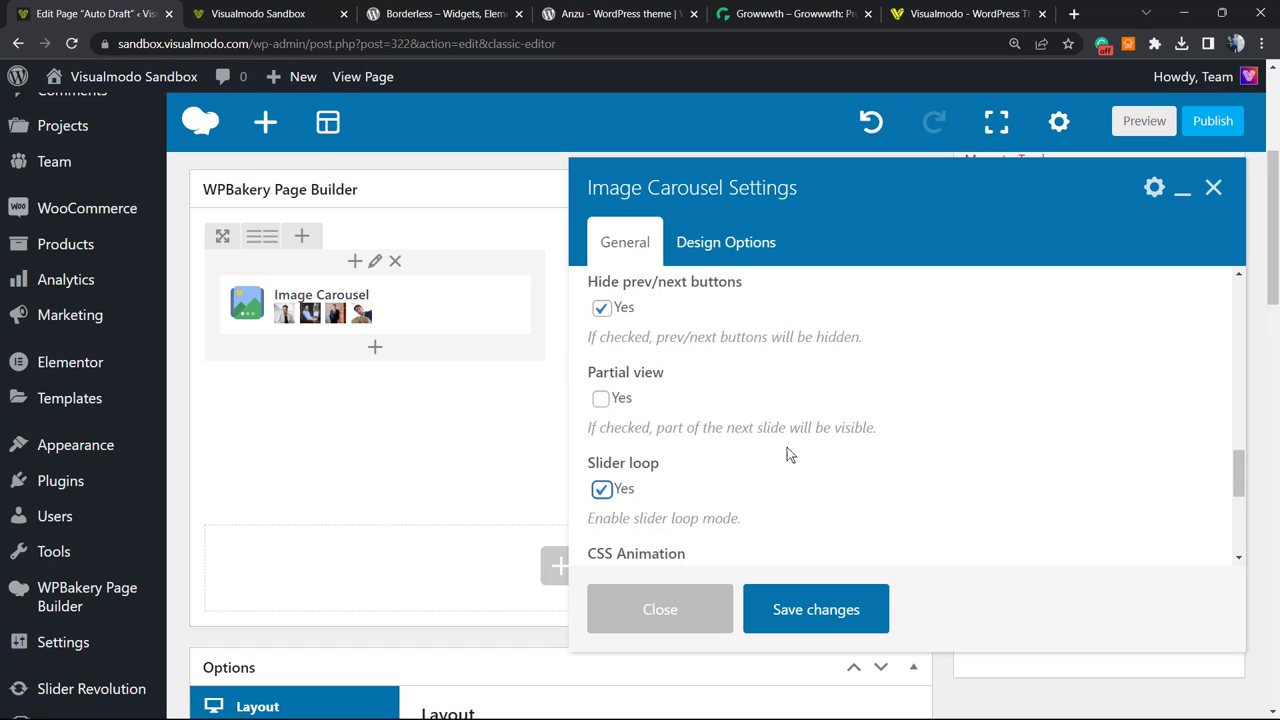
scroll(754, 431, down, 3)
scroll(775, 480, down, 4)
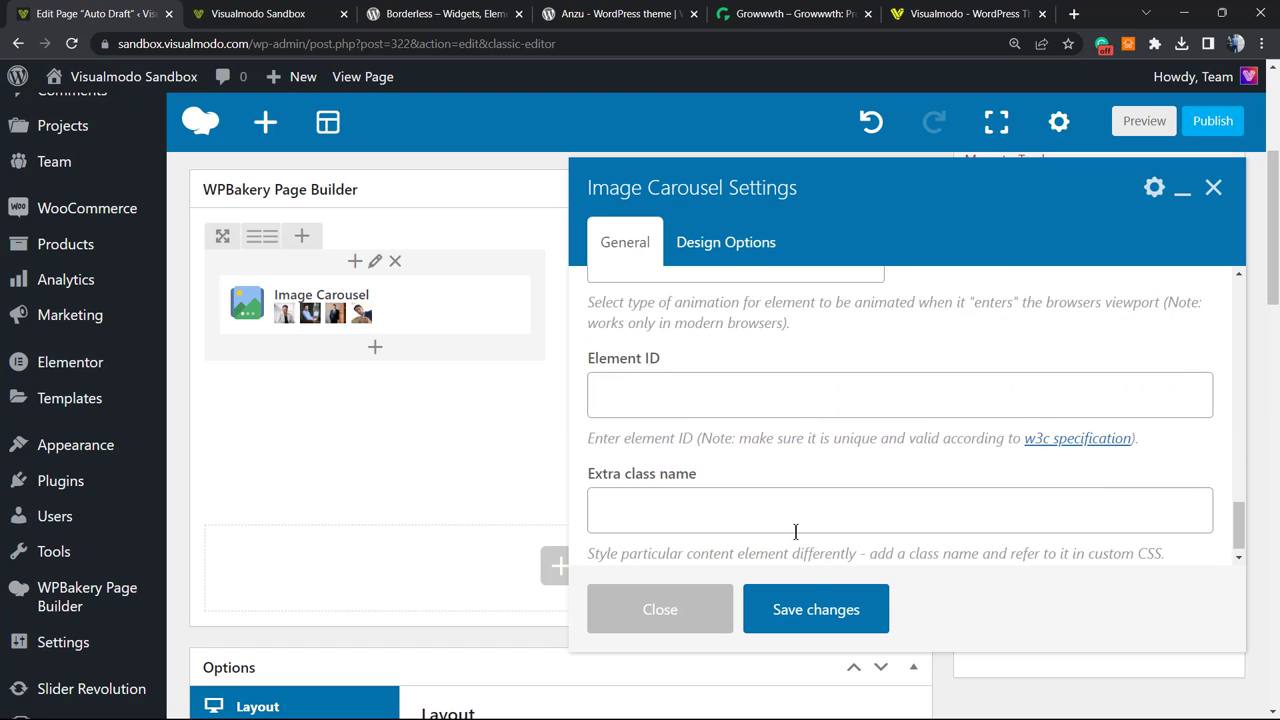
click(808, 605)
scroll(1050, 310, up, 4)
click(1196, 250)
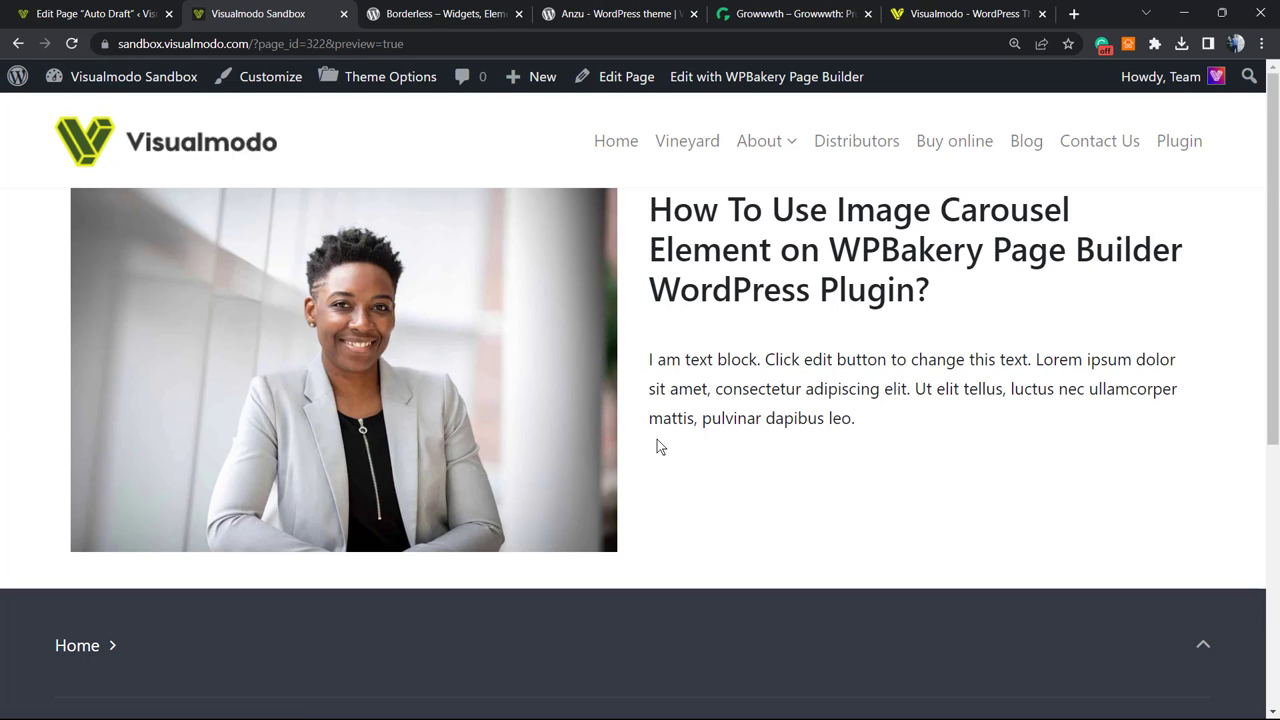
- Open a previewed carousel image in the lightbox and advance to the next image
triple_click(711, 371)
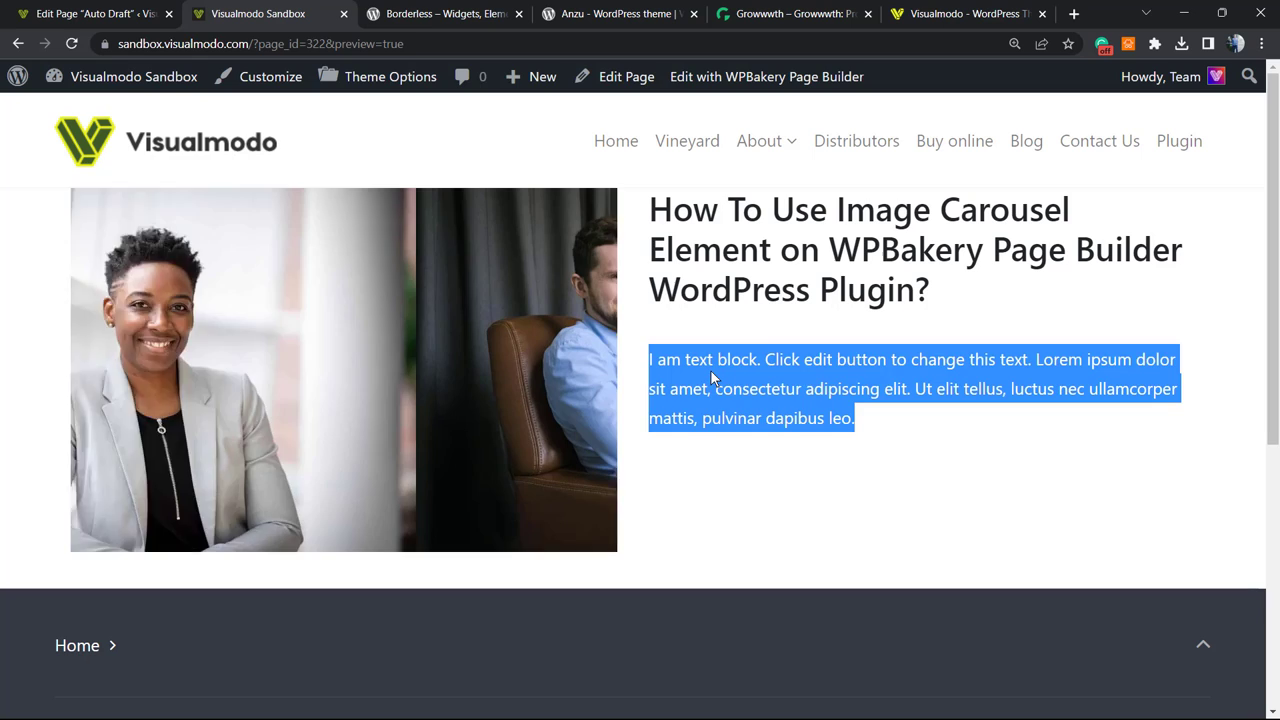
click(711, 371)
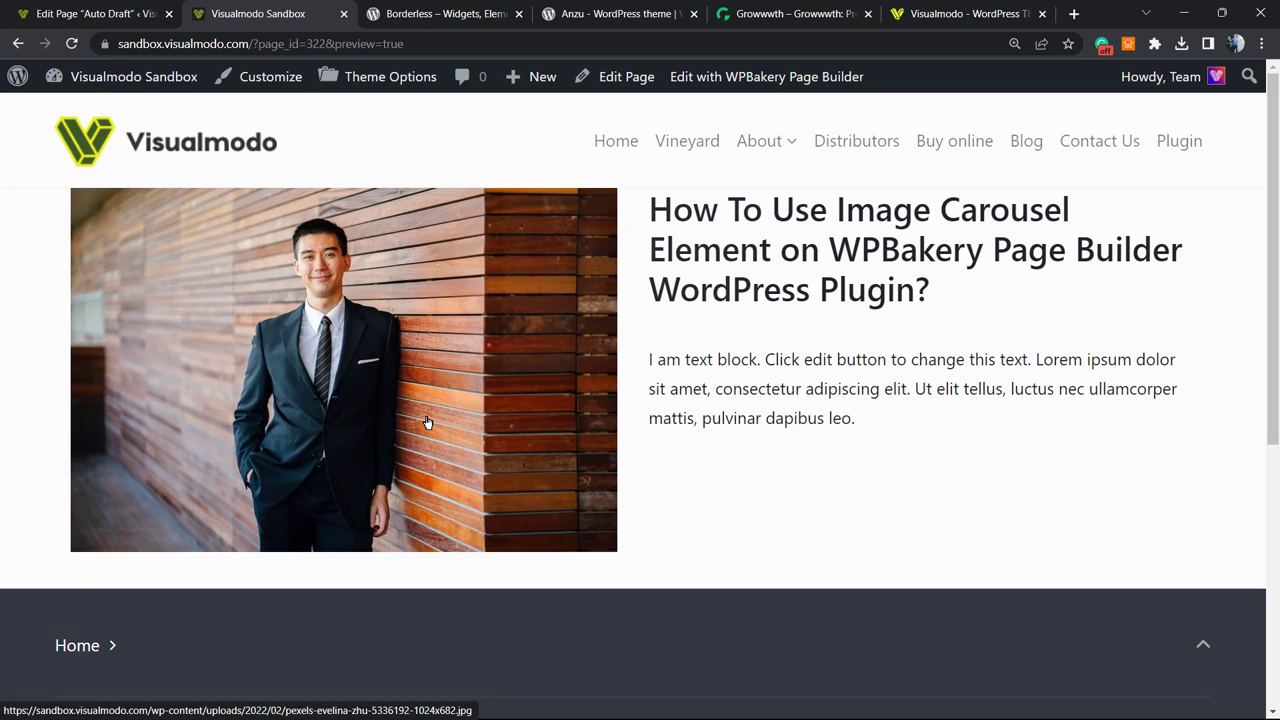
click(429, 423)
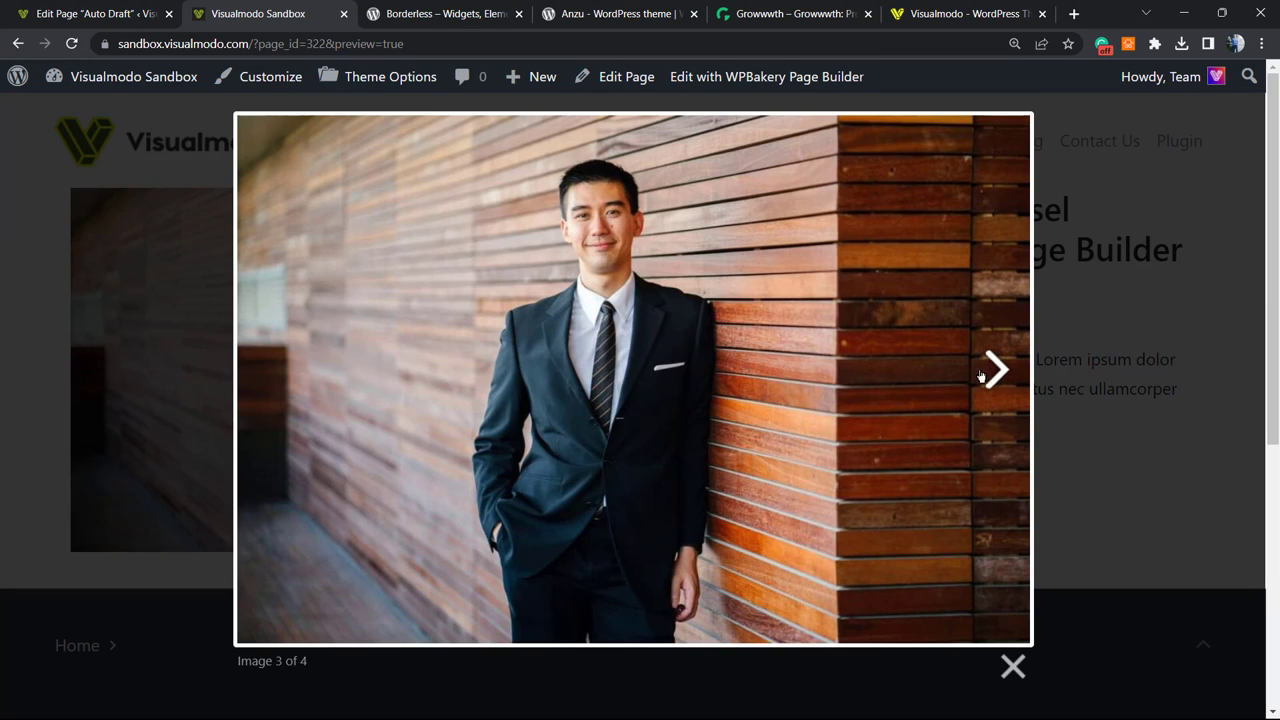
click(983, 373)
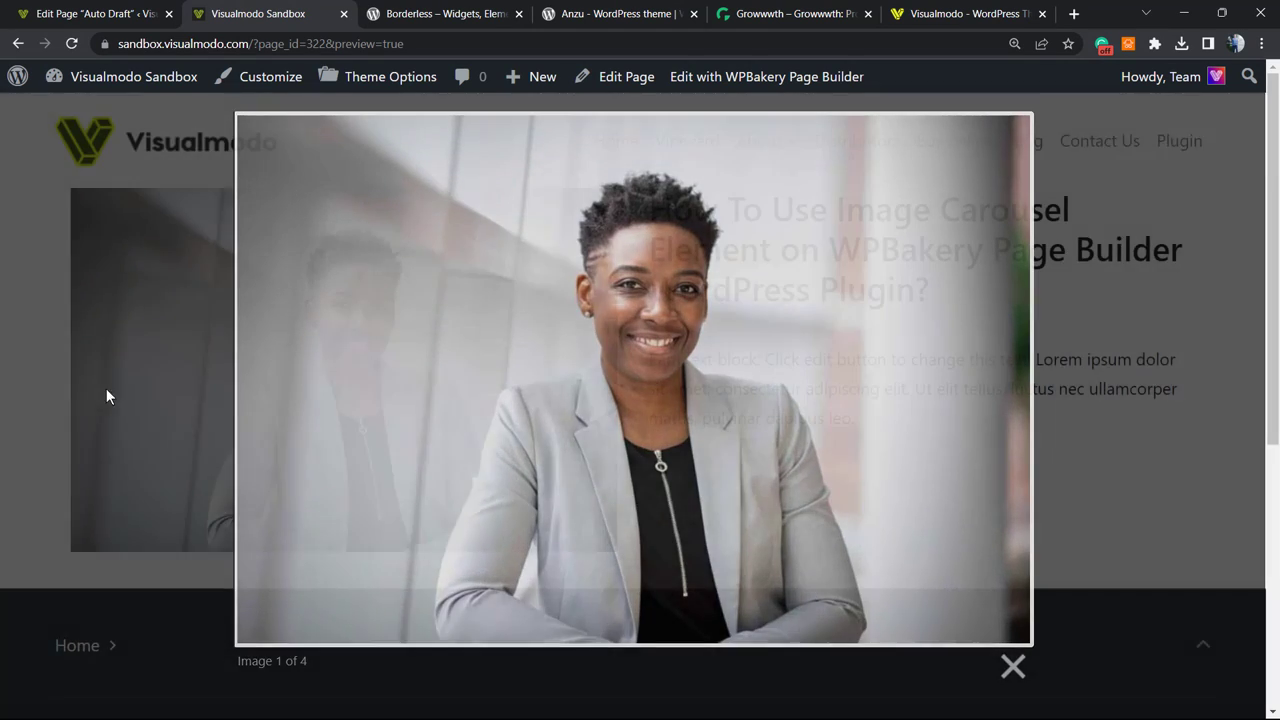
- Close the lightbox, return to the page editor and publish the page
click(100, 14)
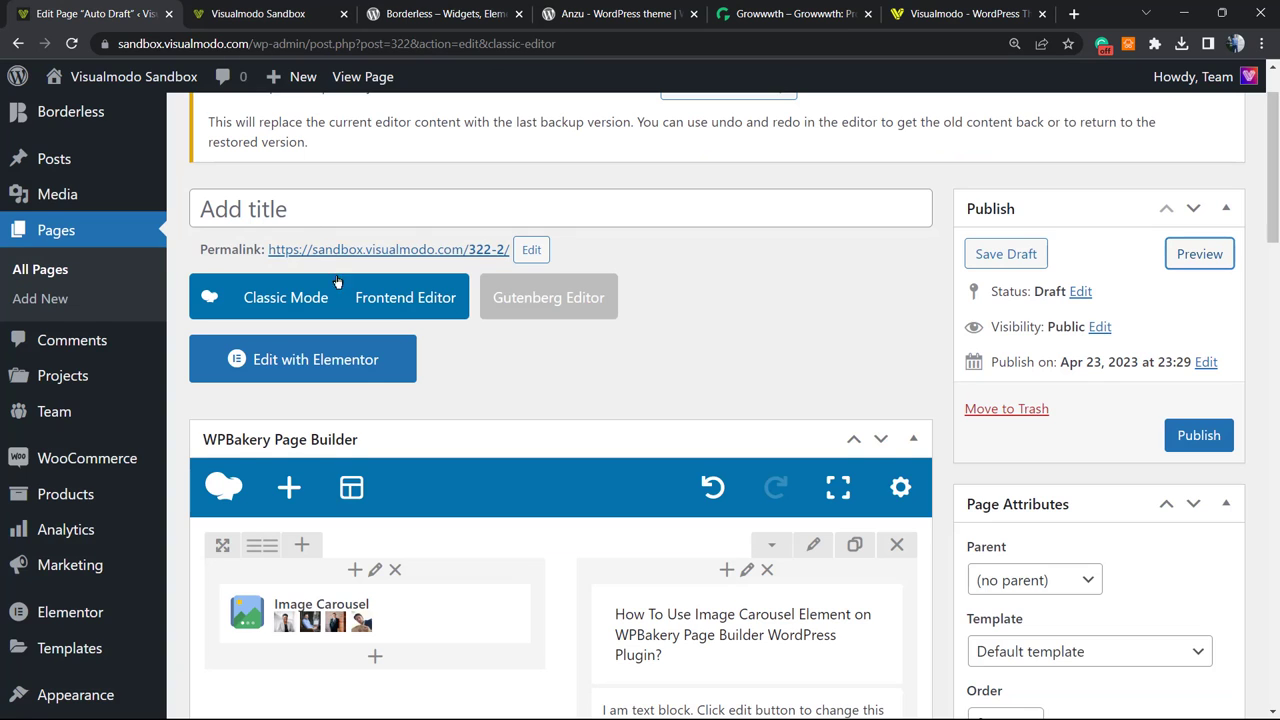
scroll(286, 371, down, 3)
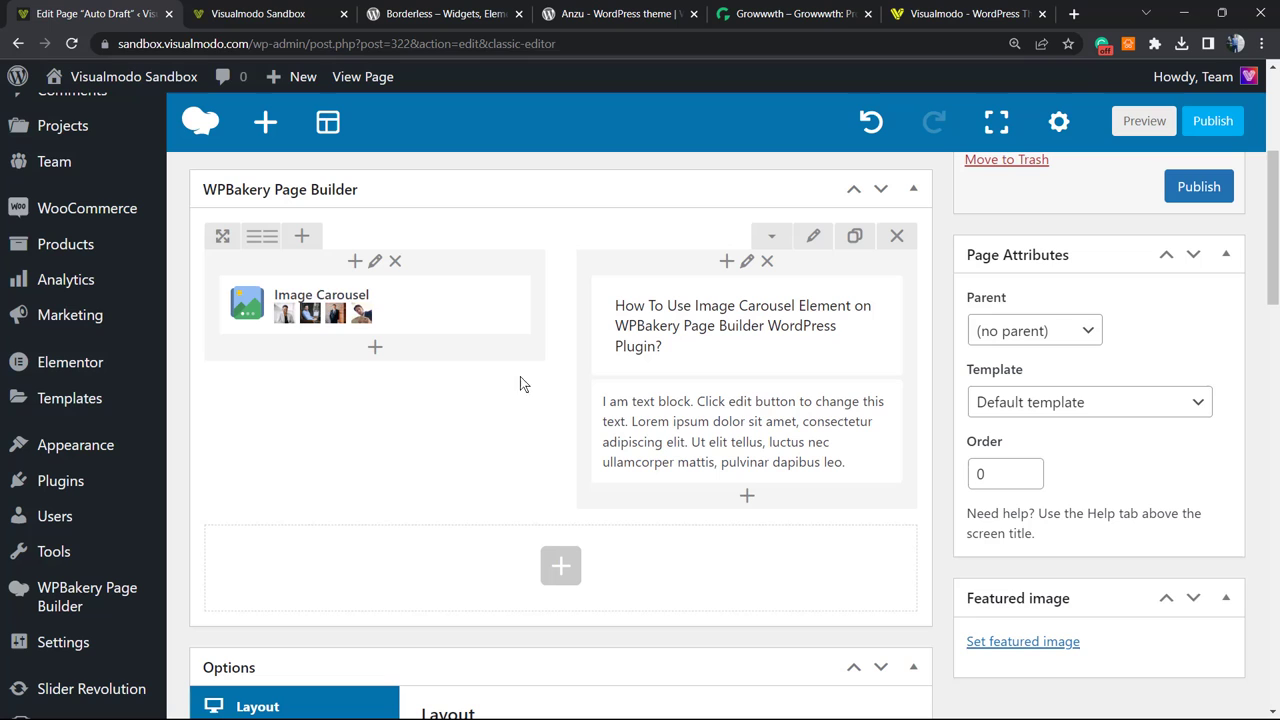
mouse_move(378, 322)
drag(453, 343, 399, 308)
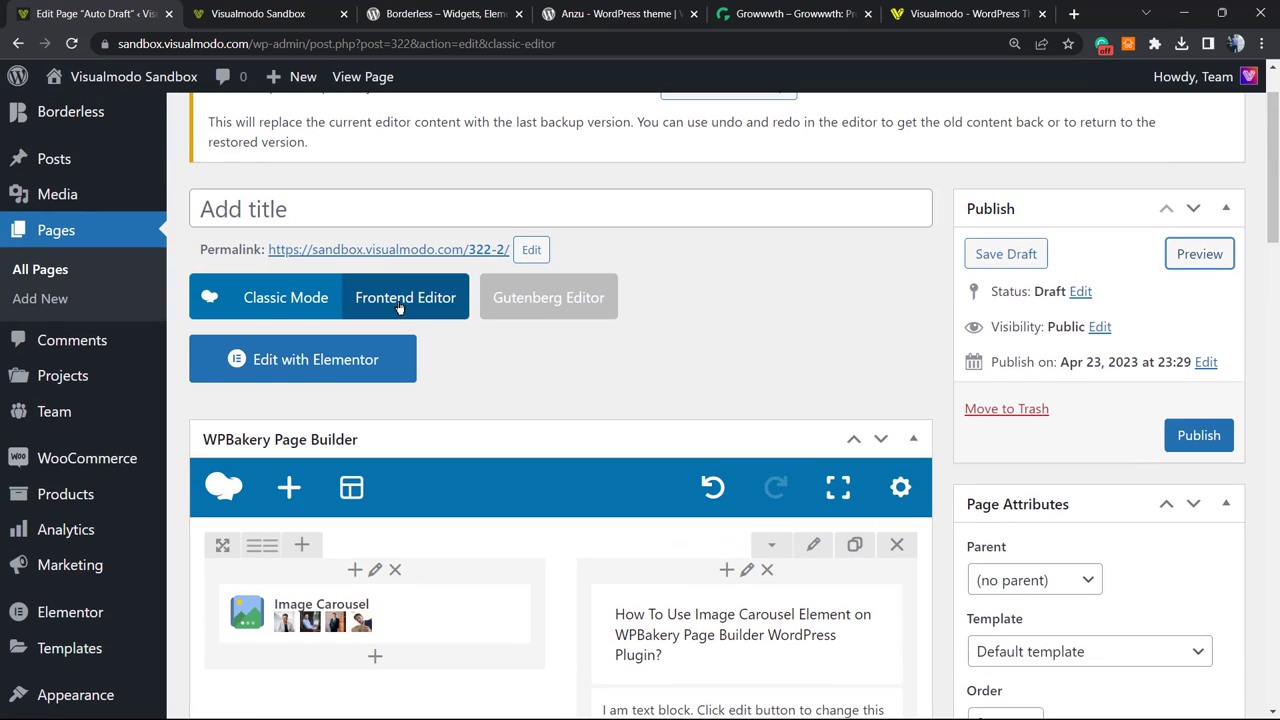
click(1219, 440)
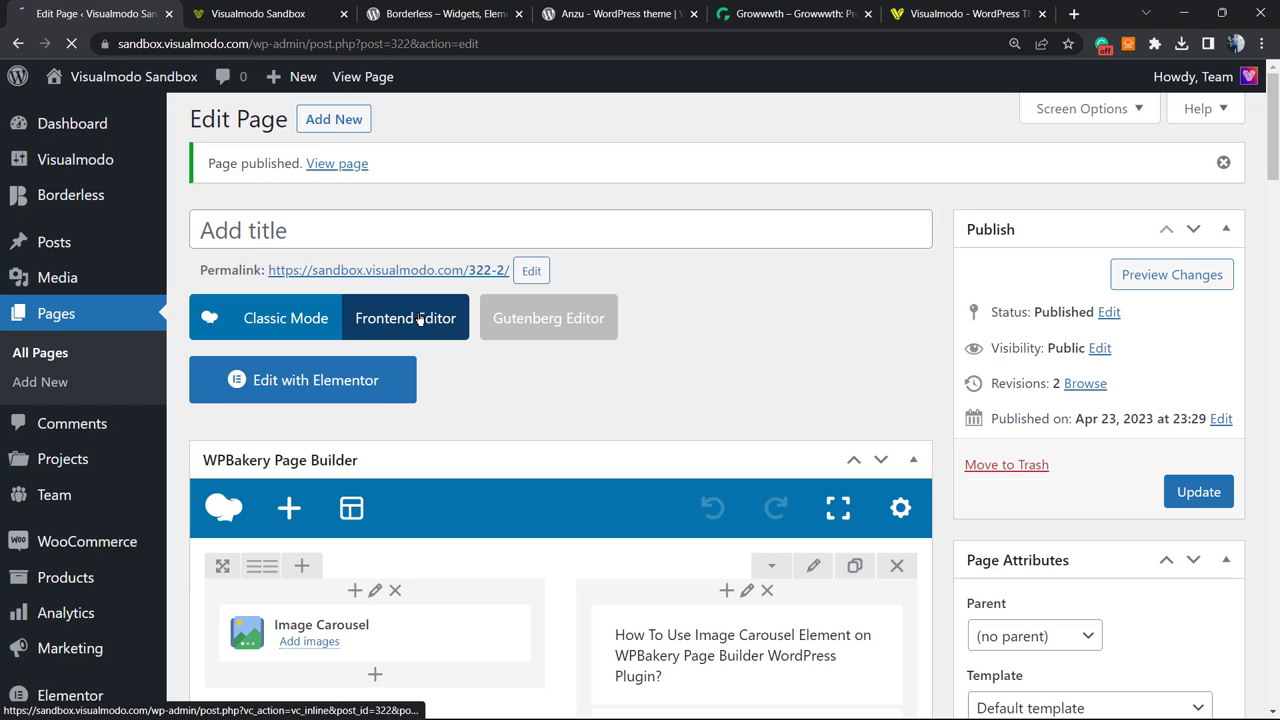
- Open the page in WPBakery's frontend visual editor
click(387, 322)
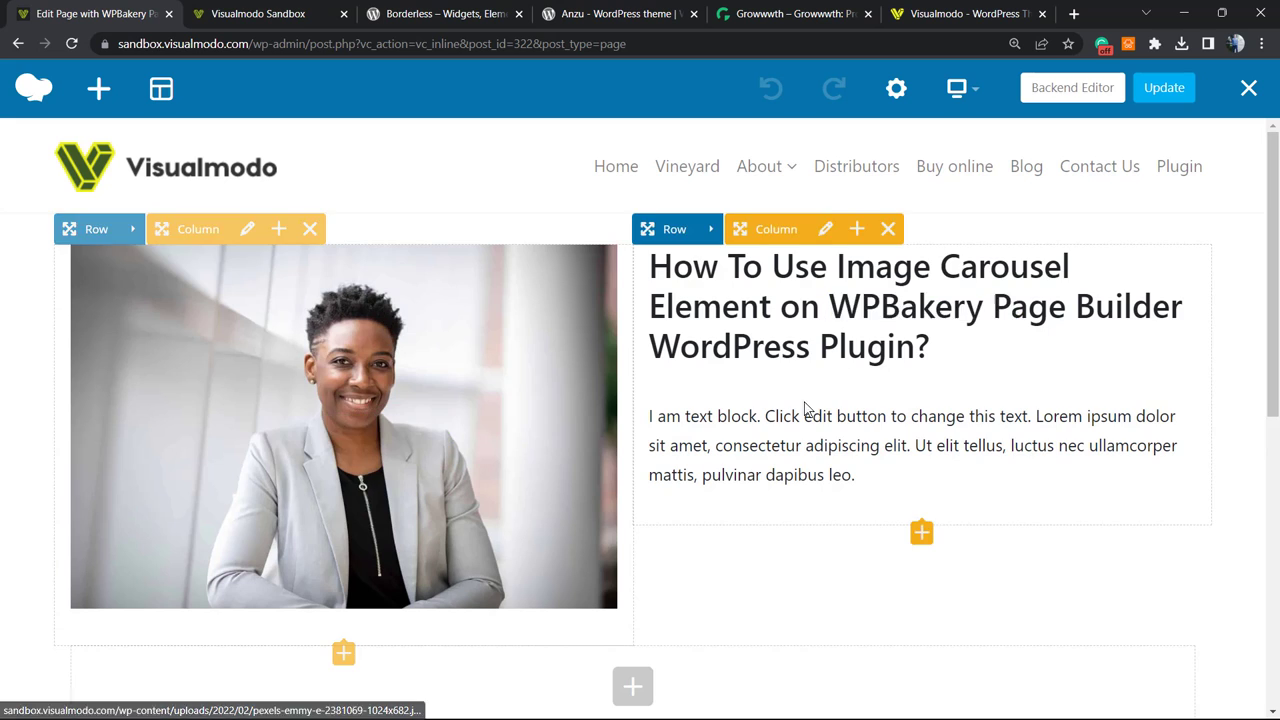
scroll(800, 440, down, 3)
scroll(471, 429, up, 3)
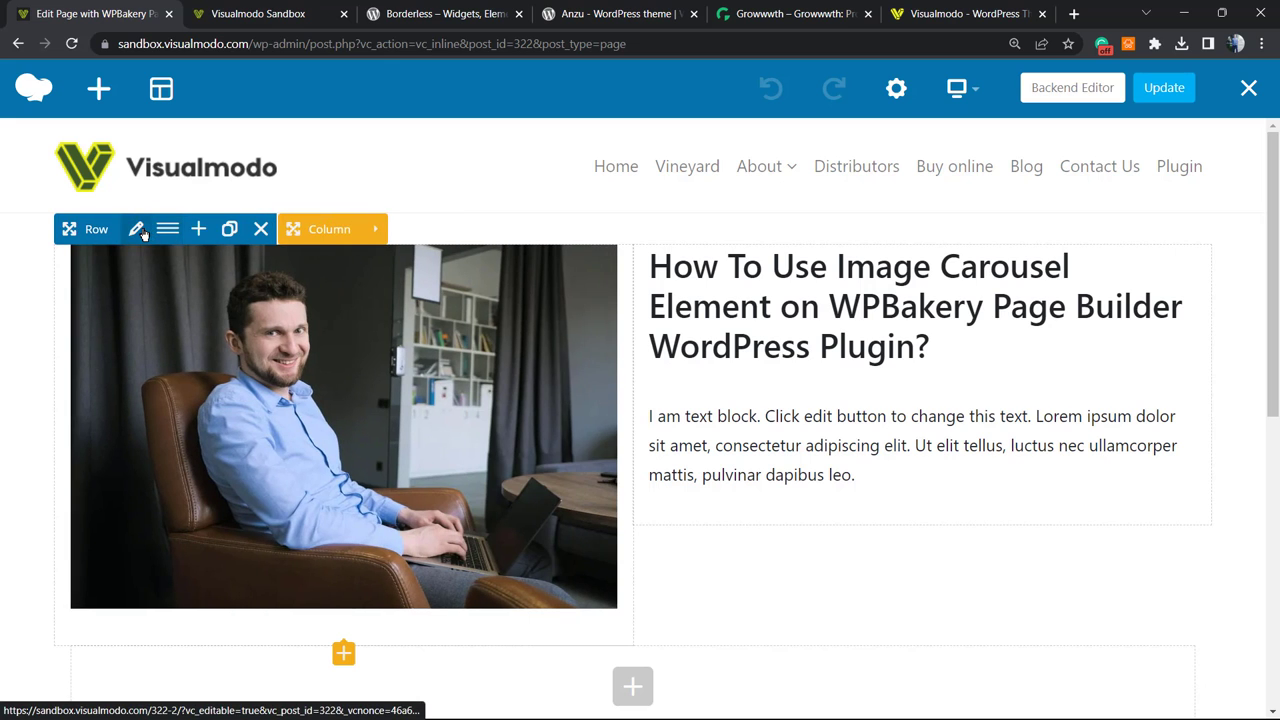
- Set the row's Design Options top padding to 44 and save the change
click(137, 230)
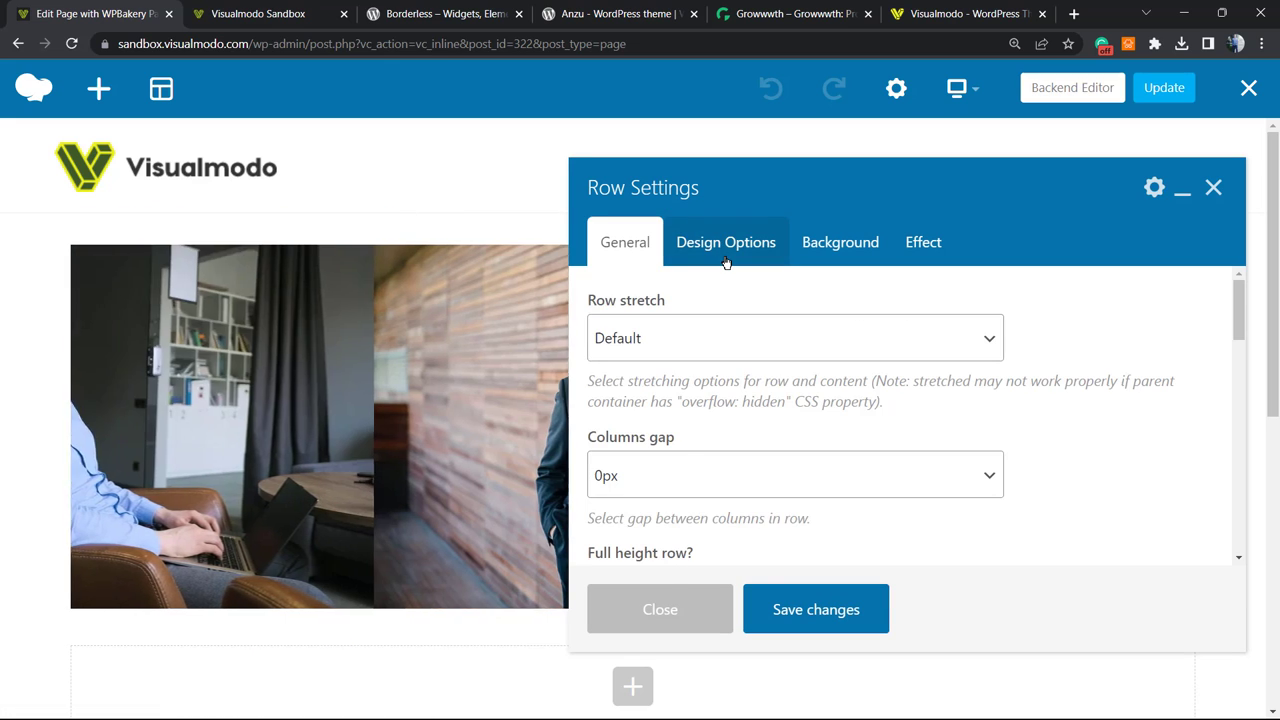
click(726, 255)
click(751, 431)
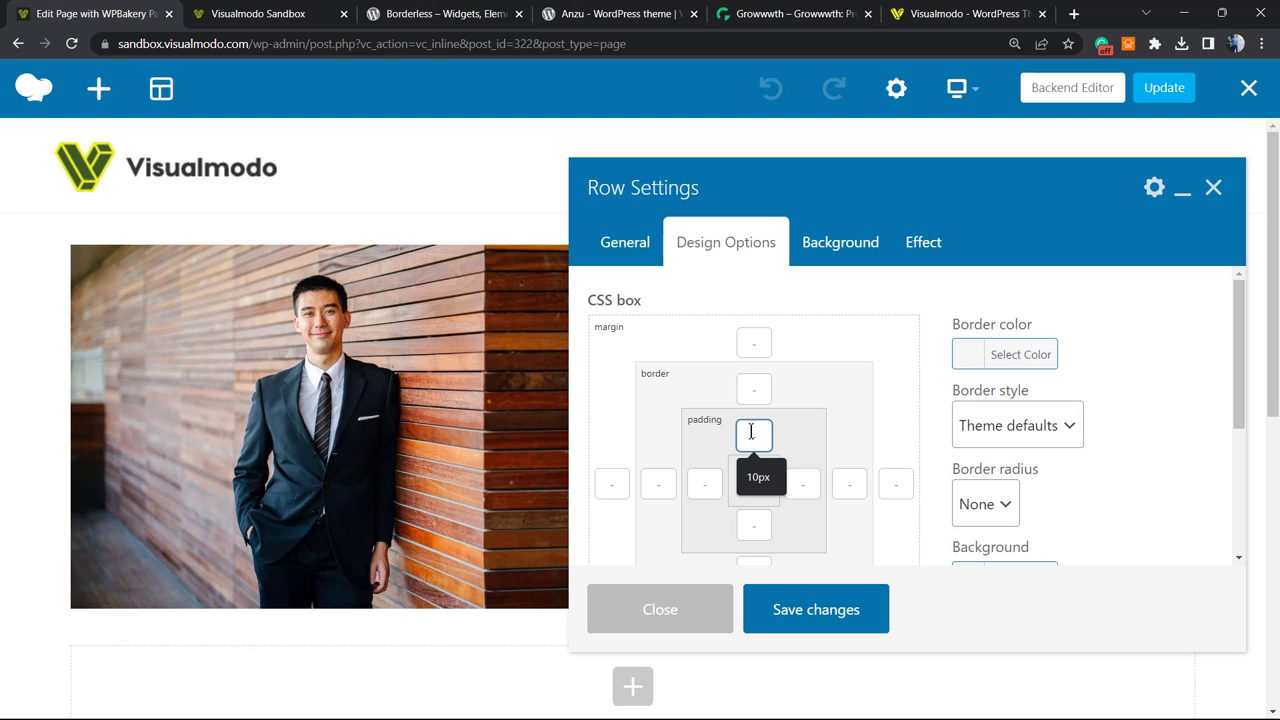
text(44)
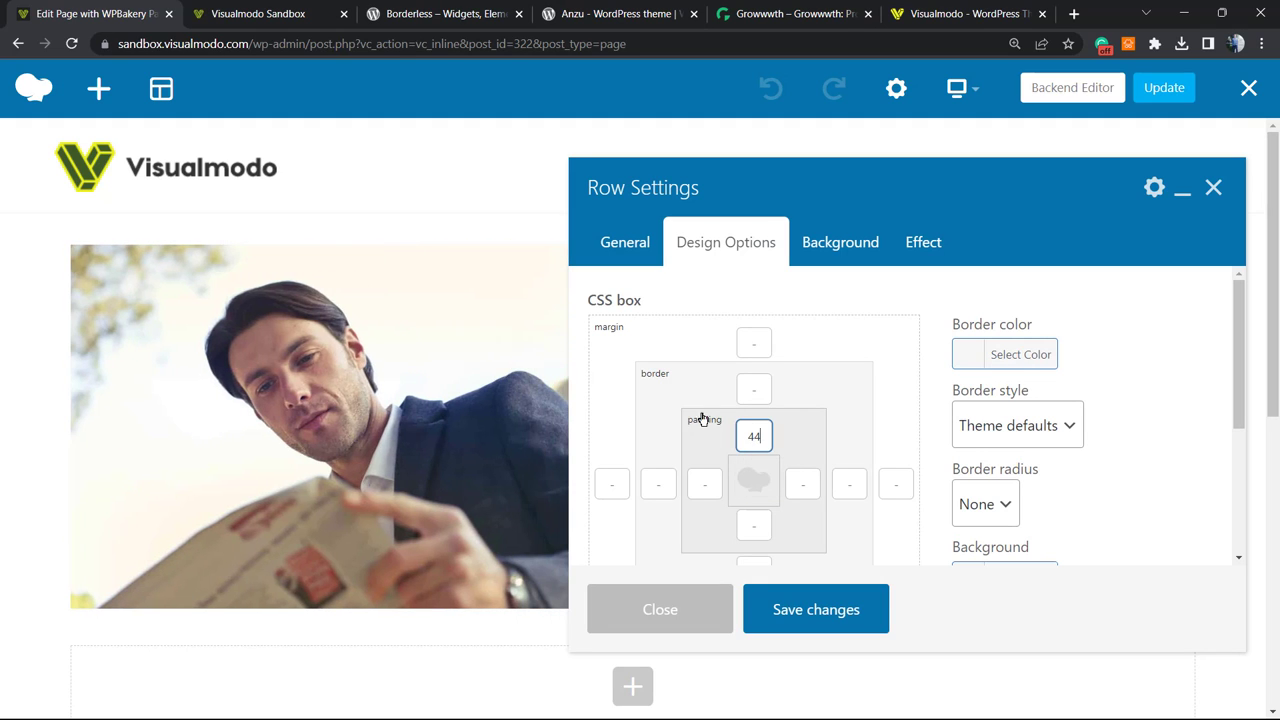
click(786, 606)
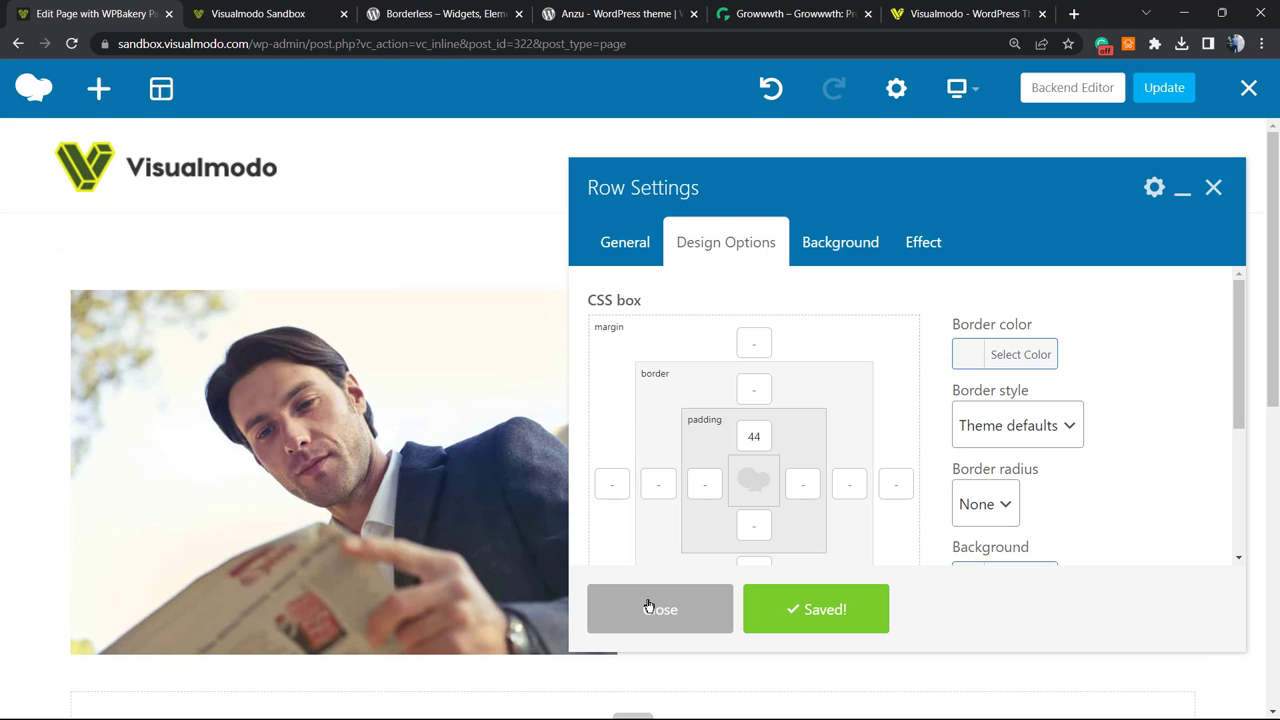
click(648, 607)
scroll(8, 350, down, 3)
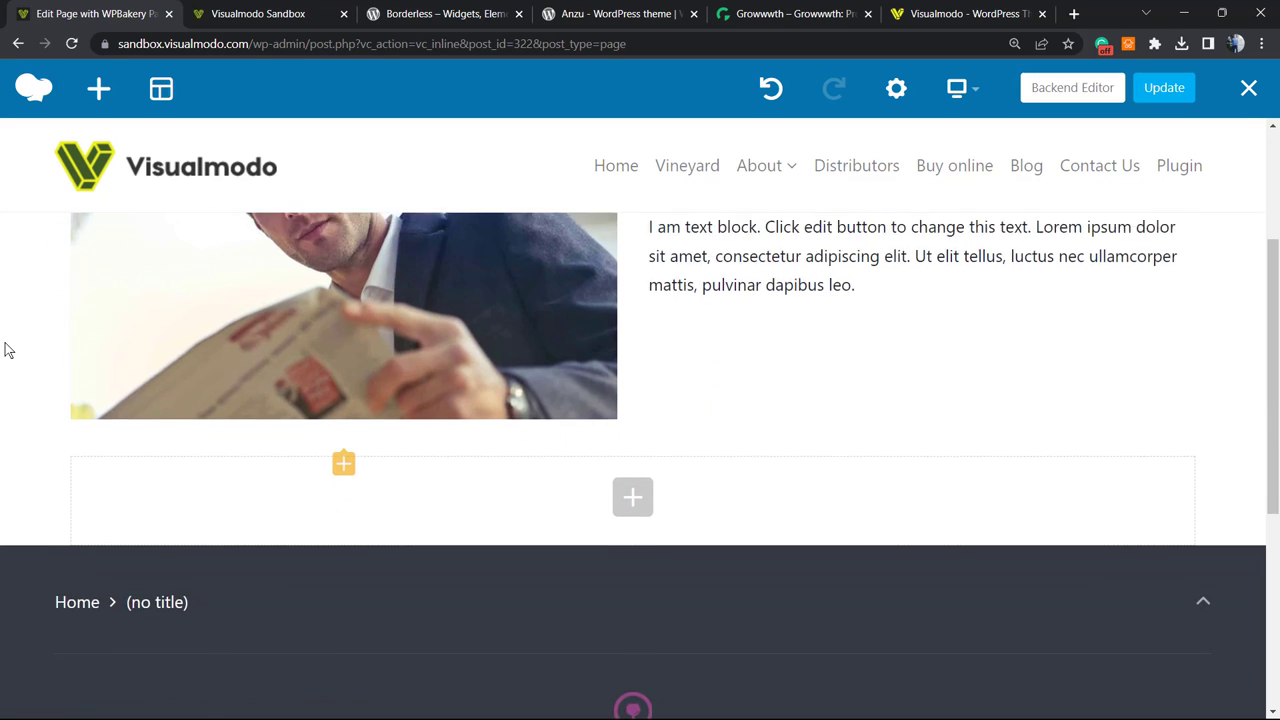
scroll(6, 350, up, 3)
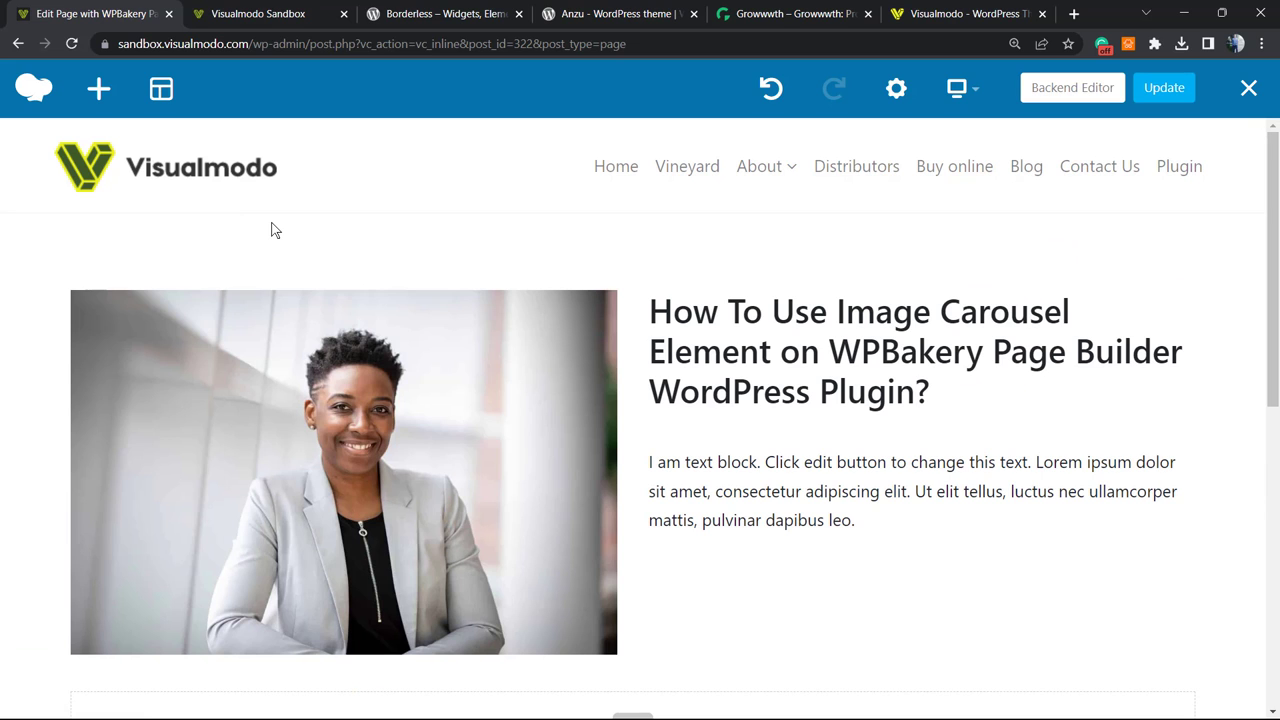
click(257, 13)
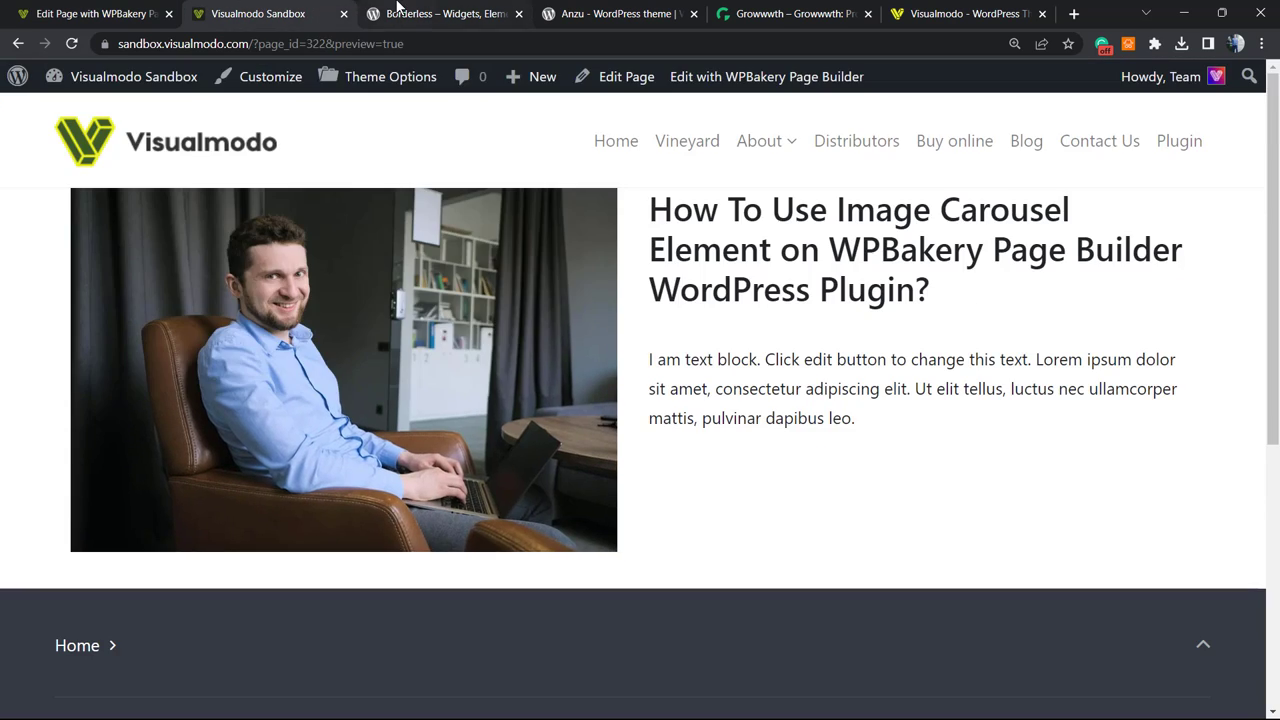
- On the Borderless plugin page, select the title words Borderless, Elements, Templates and Toolkit
click(445, 13)
double_click(385, 545)
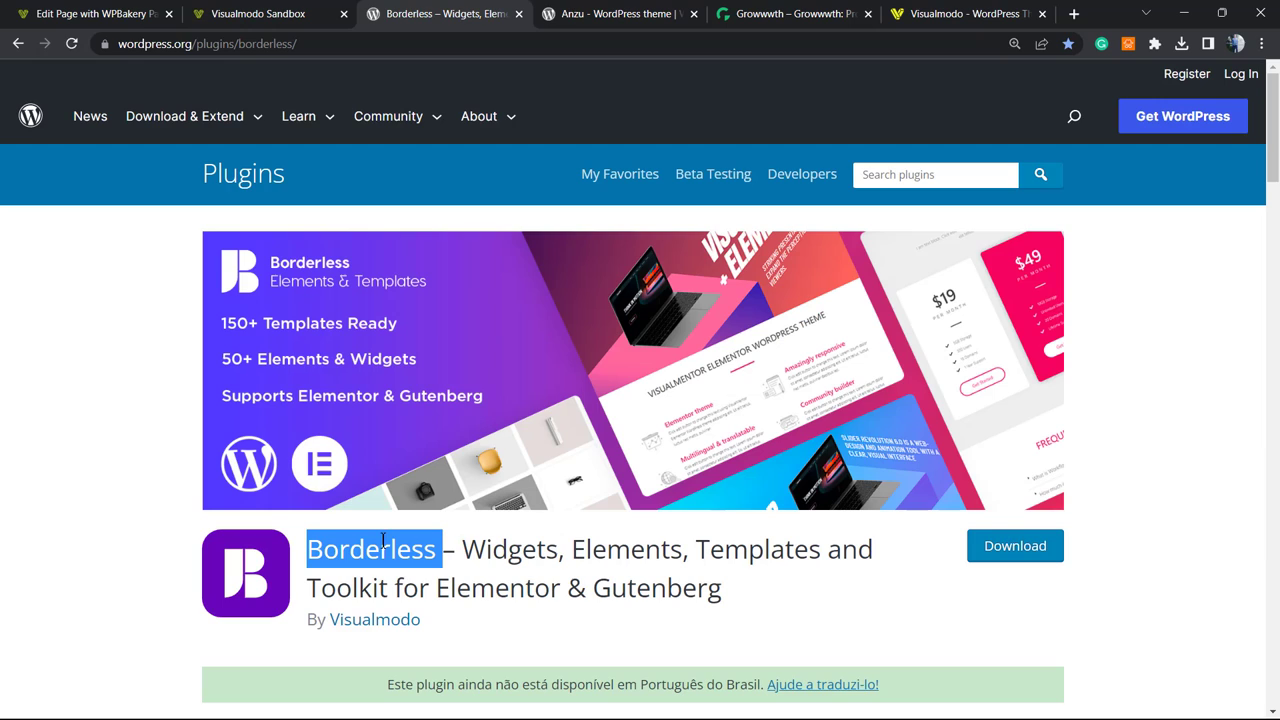
click(568, 550)
double_click(634, 548)
double_click(712, 548)
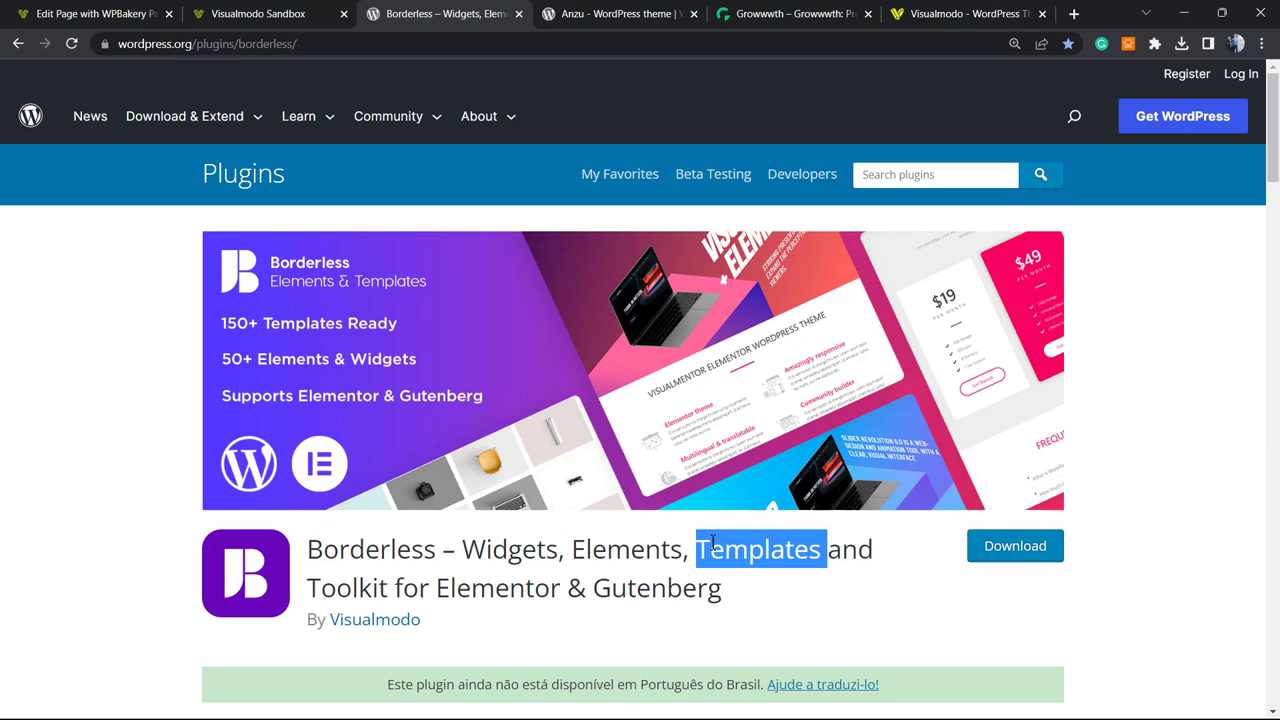
click(377, 587)
double_click(377, 587)
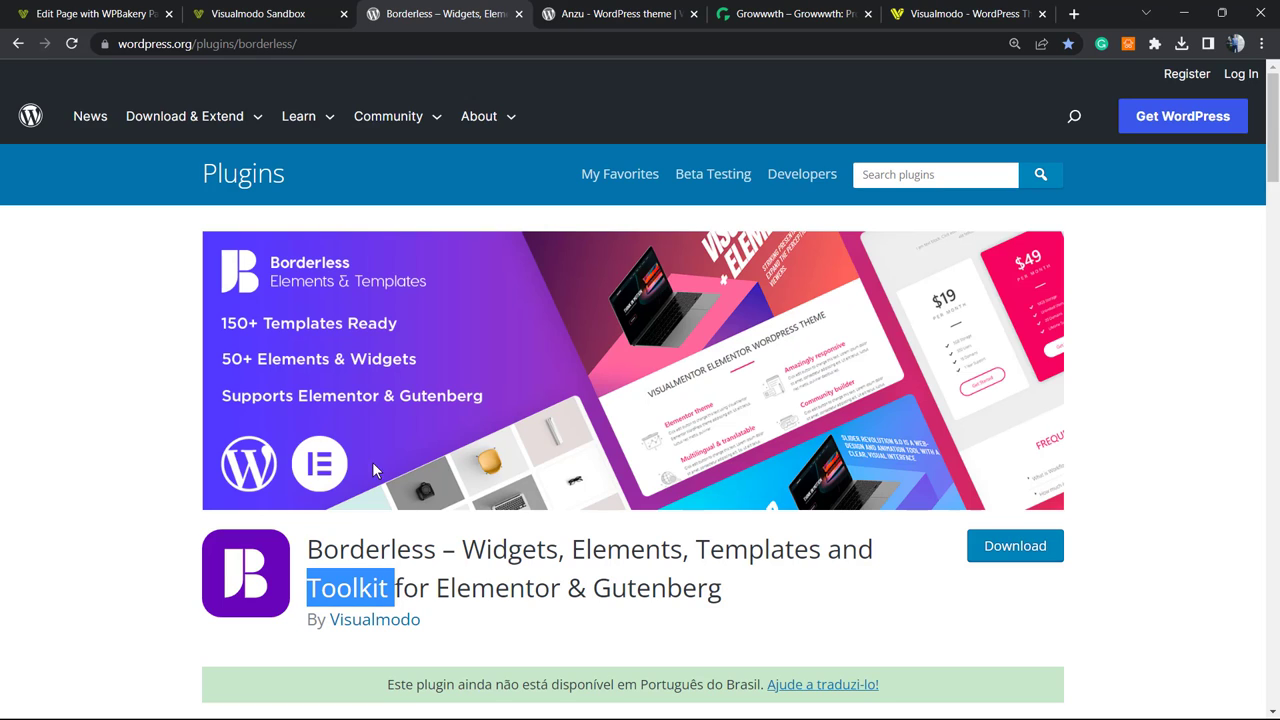
click(590, 12)
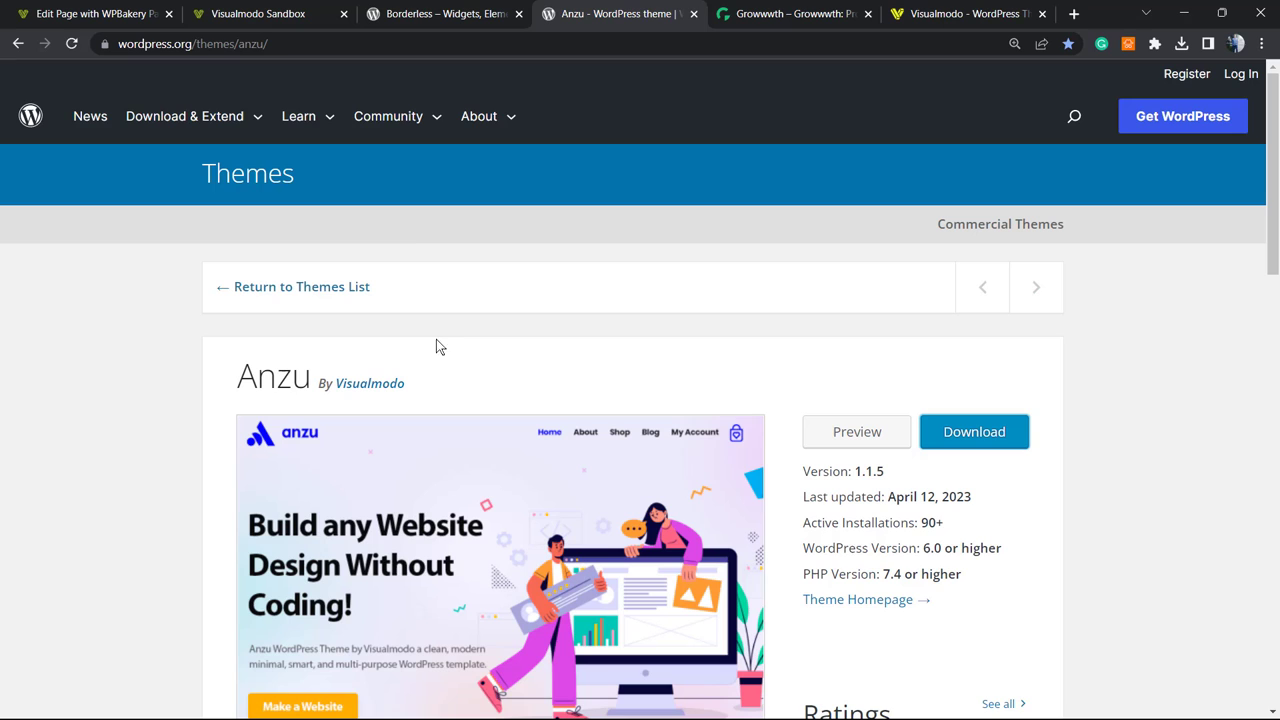
- Browse the Growwwth guest-posting site and switch it from dark mode to its light theme
click(738, 12)
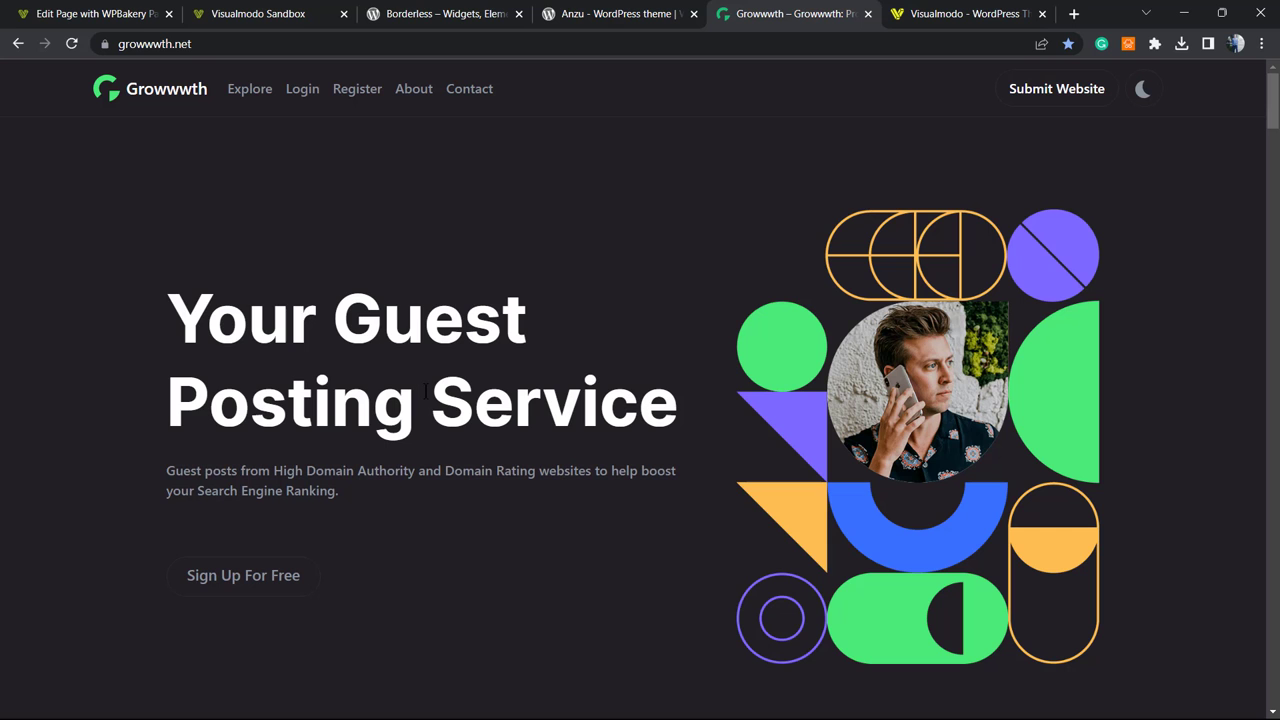
scroll(420, 393, down, 8)
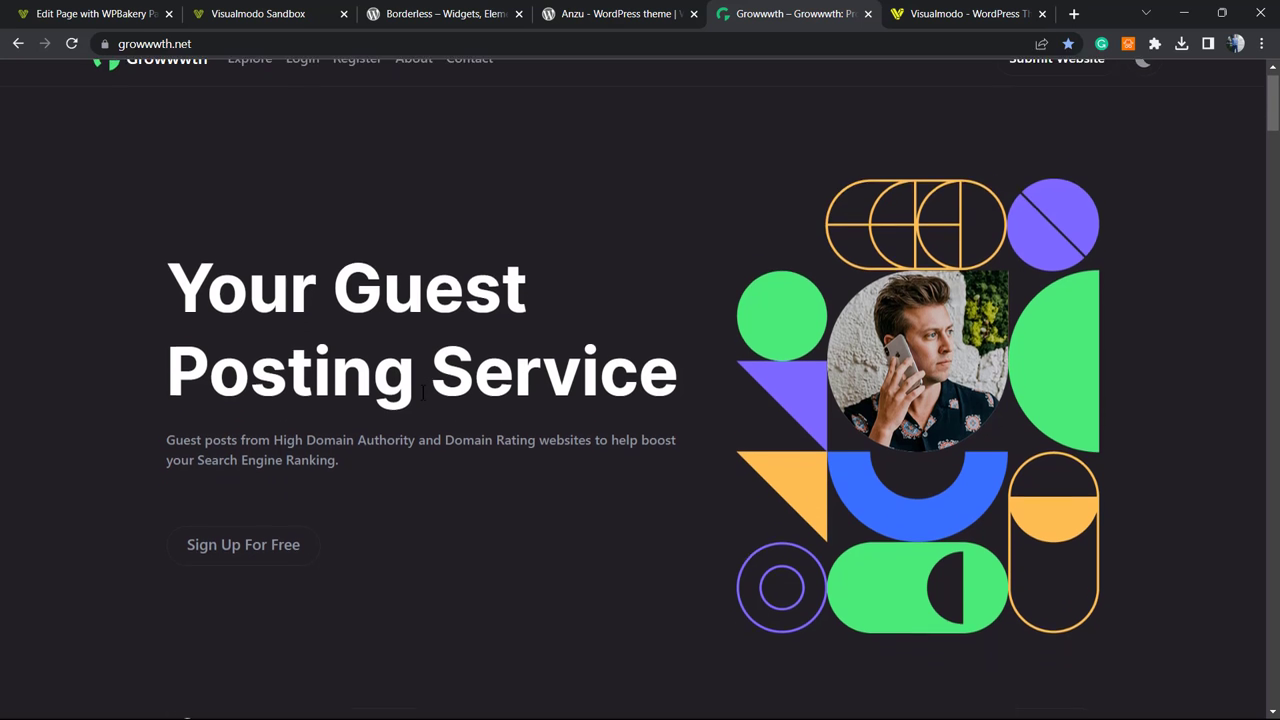
scroll(455, 458, down, 5)
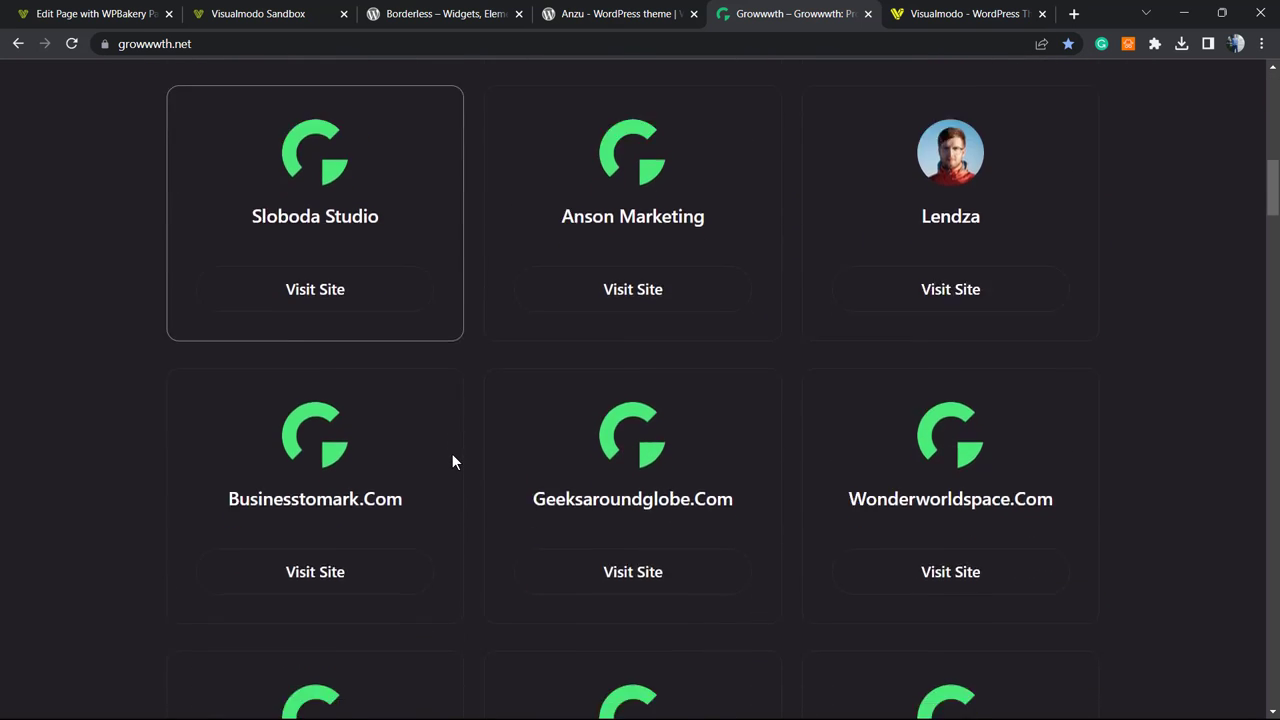
scroll(450, 456, up, 10)
scroll(449, 456, up, 3)
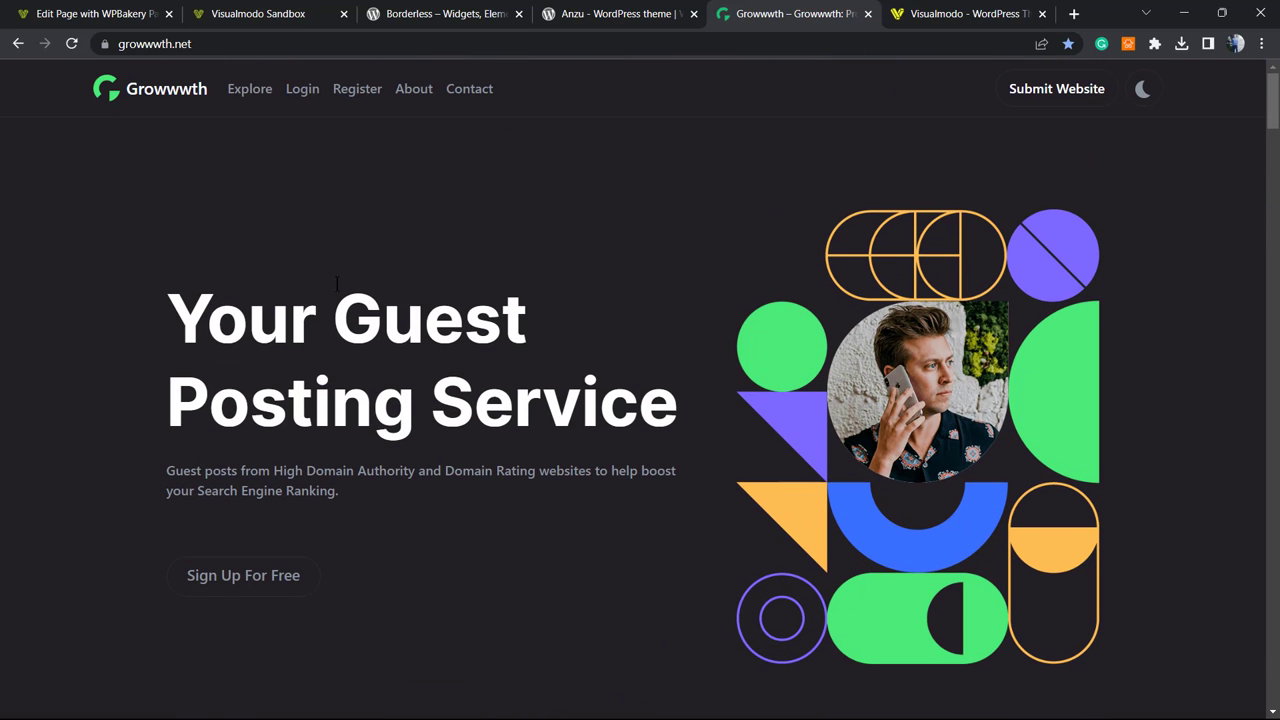
double_click(155, 43)
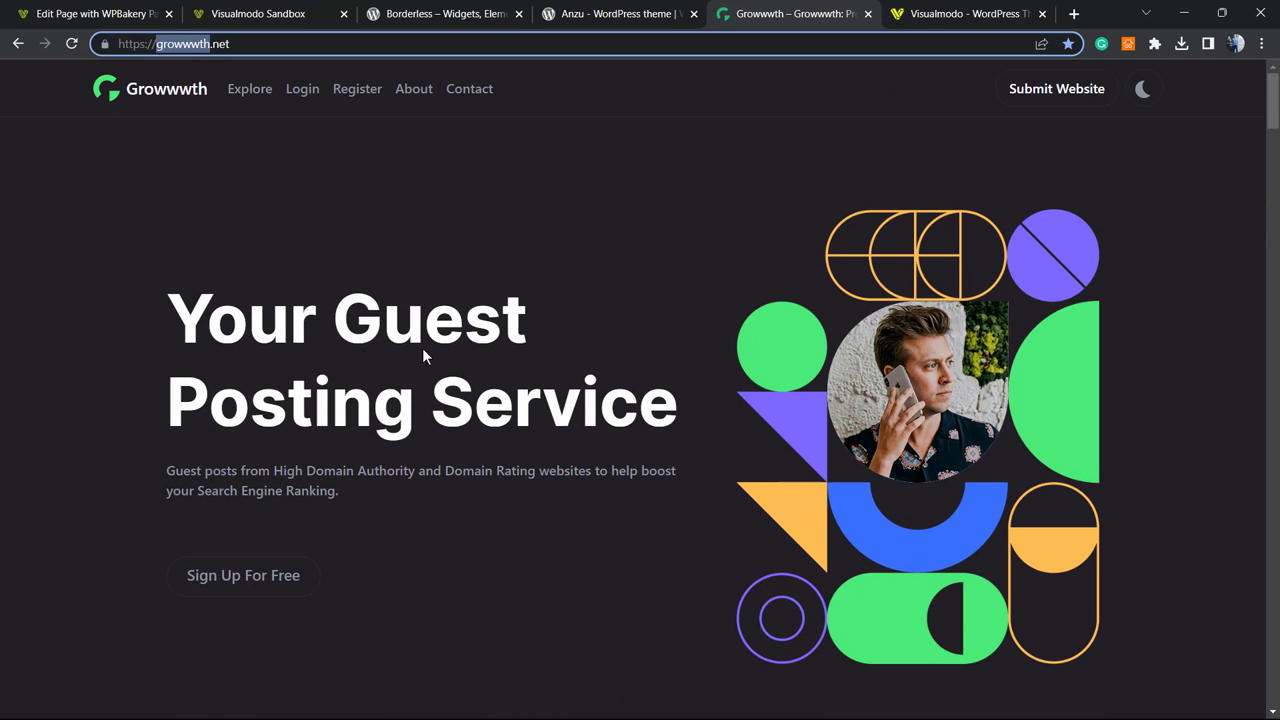
click(560, 300)
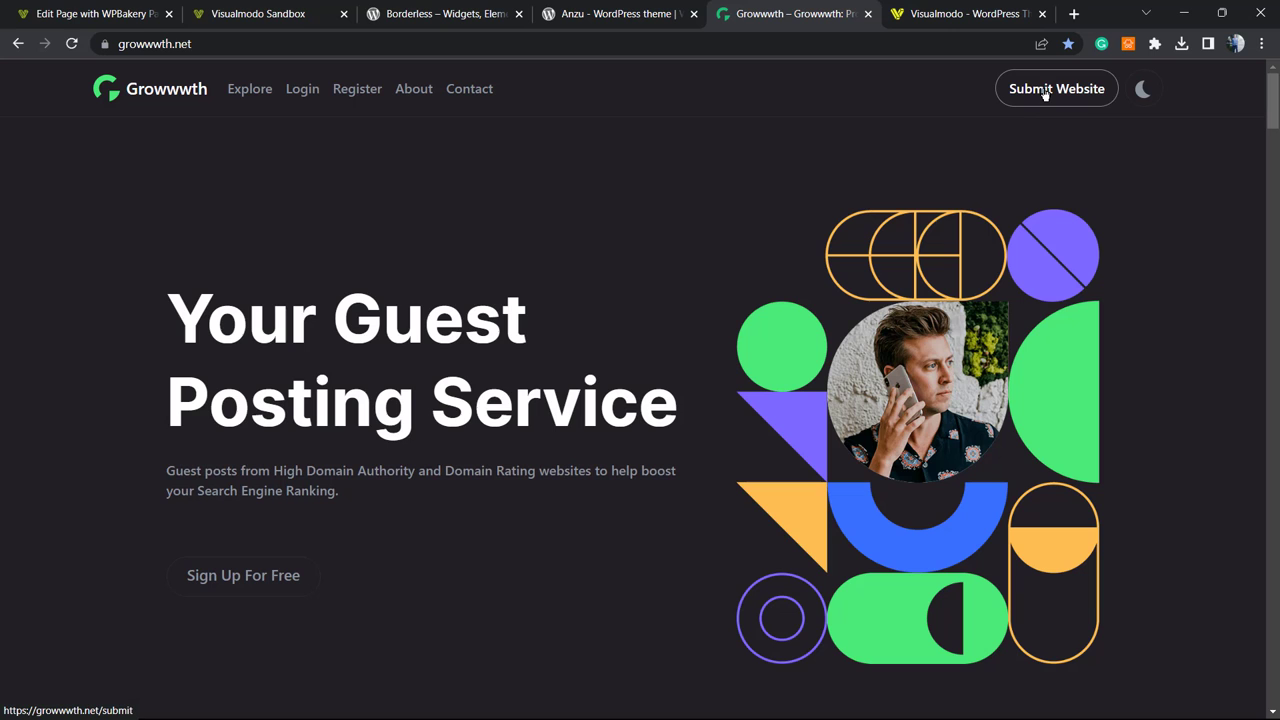
click(1142, 89)
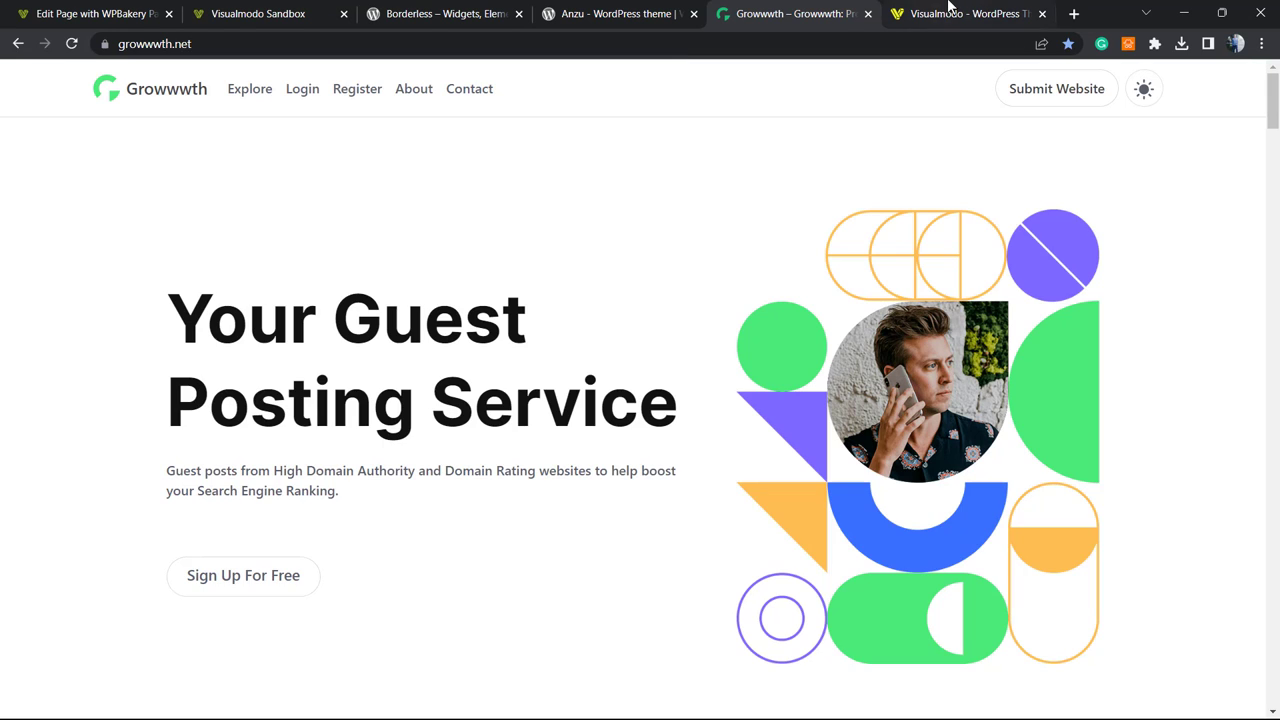
click(940, 13)
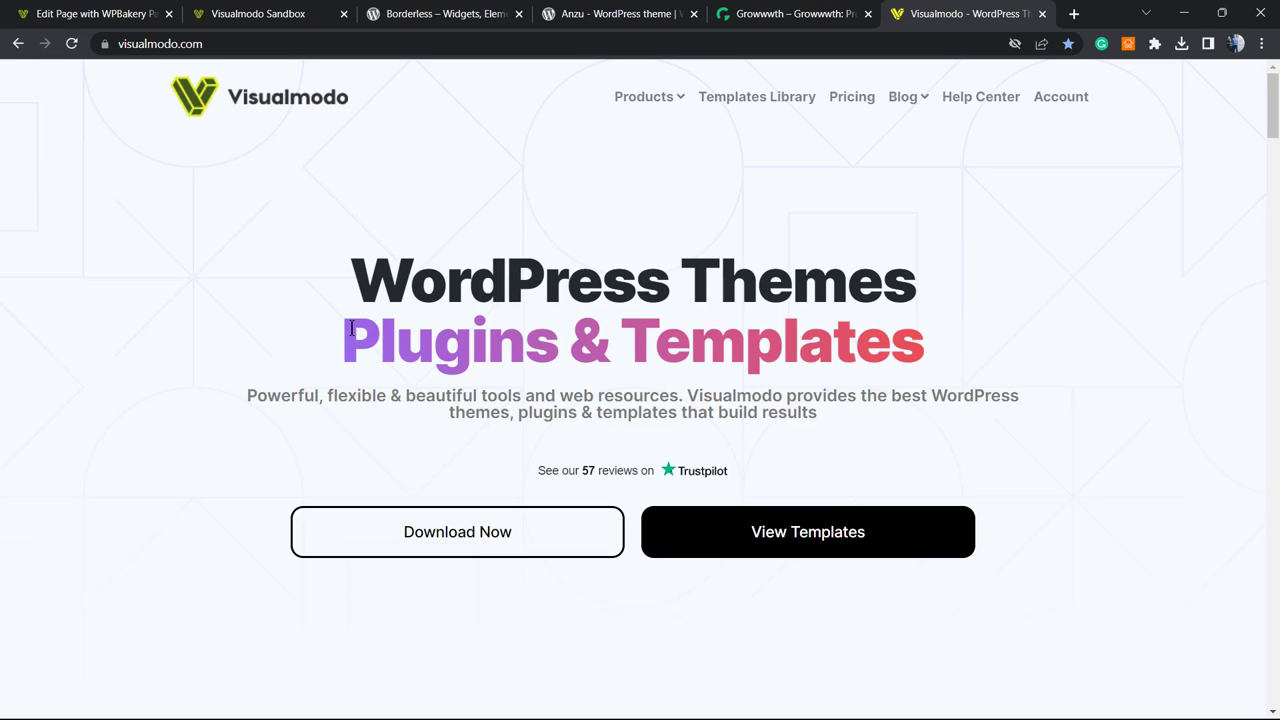
- Open Visualmodo's Templates Library and scroll through template cards such as Floristry and Chocolate
click(748, 104)
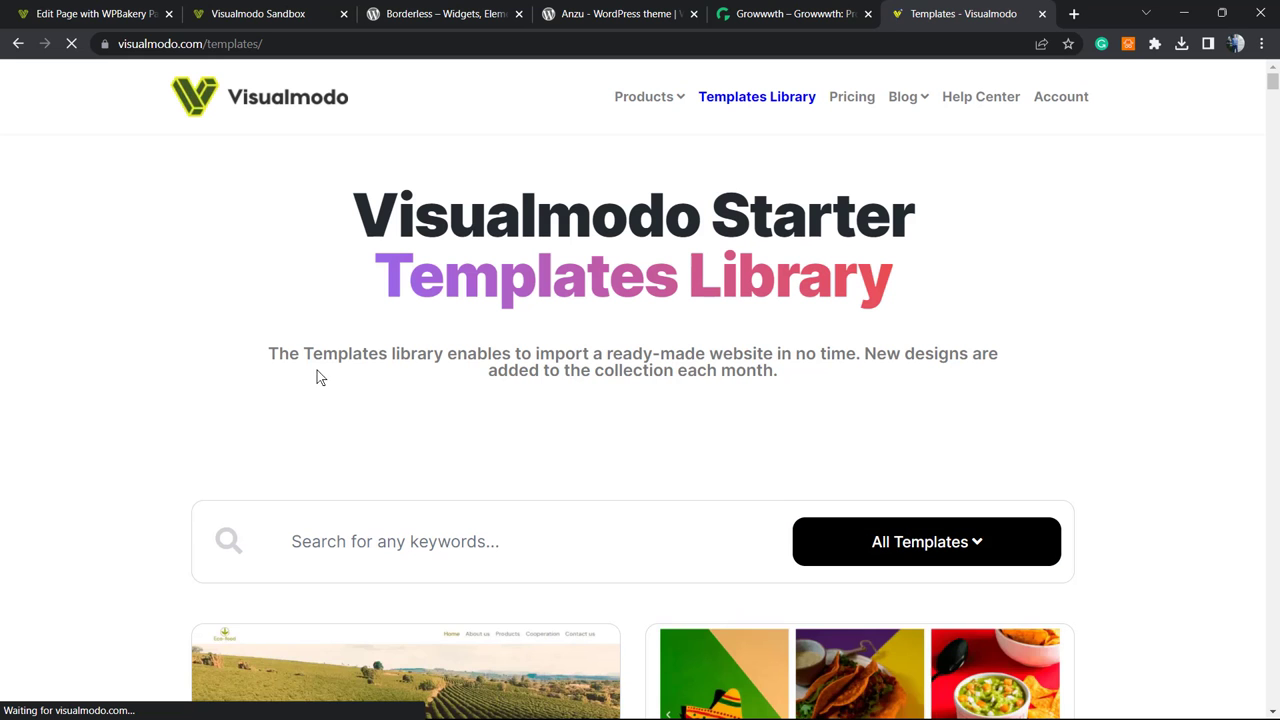
scroll(168, 443, down, 6)
scroll(489, 420, down, 10)
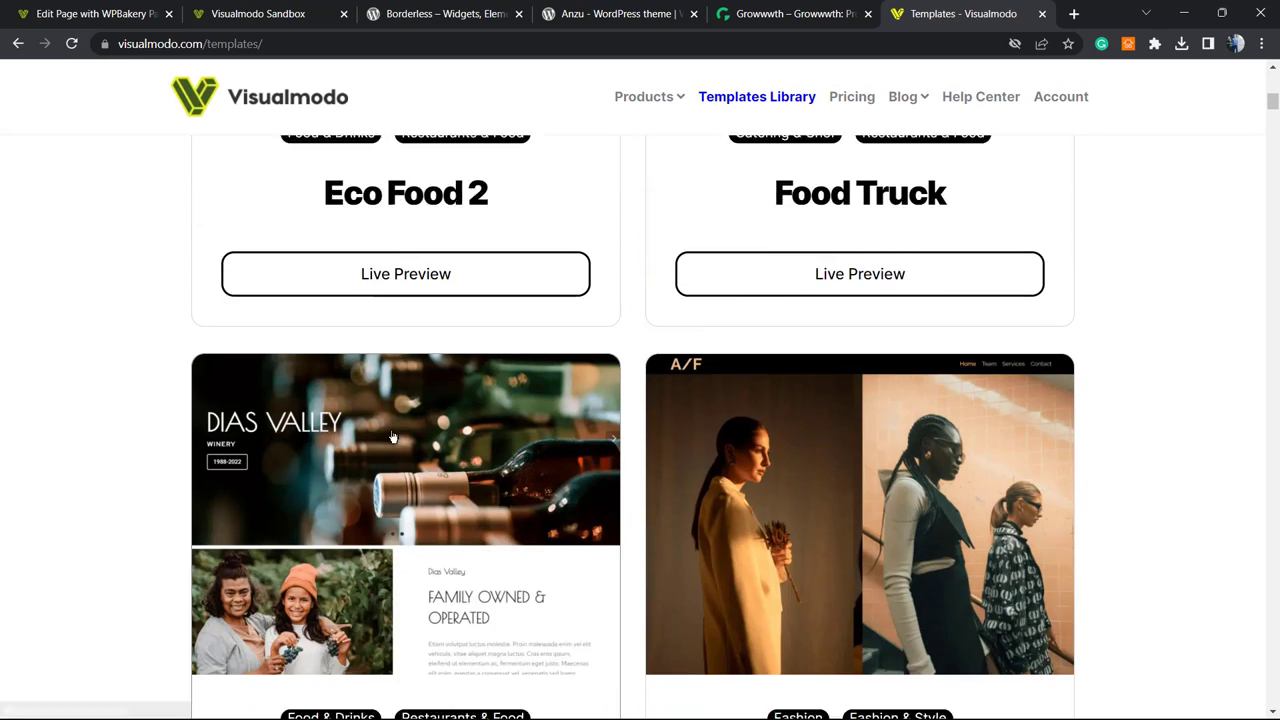
scroll(489, 420, down, 8)
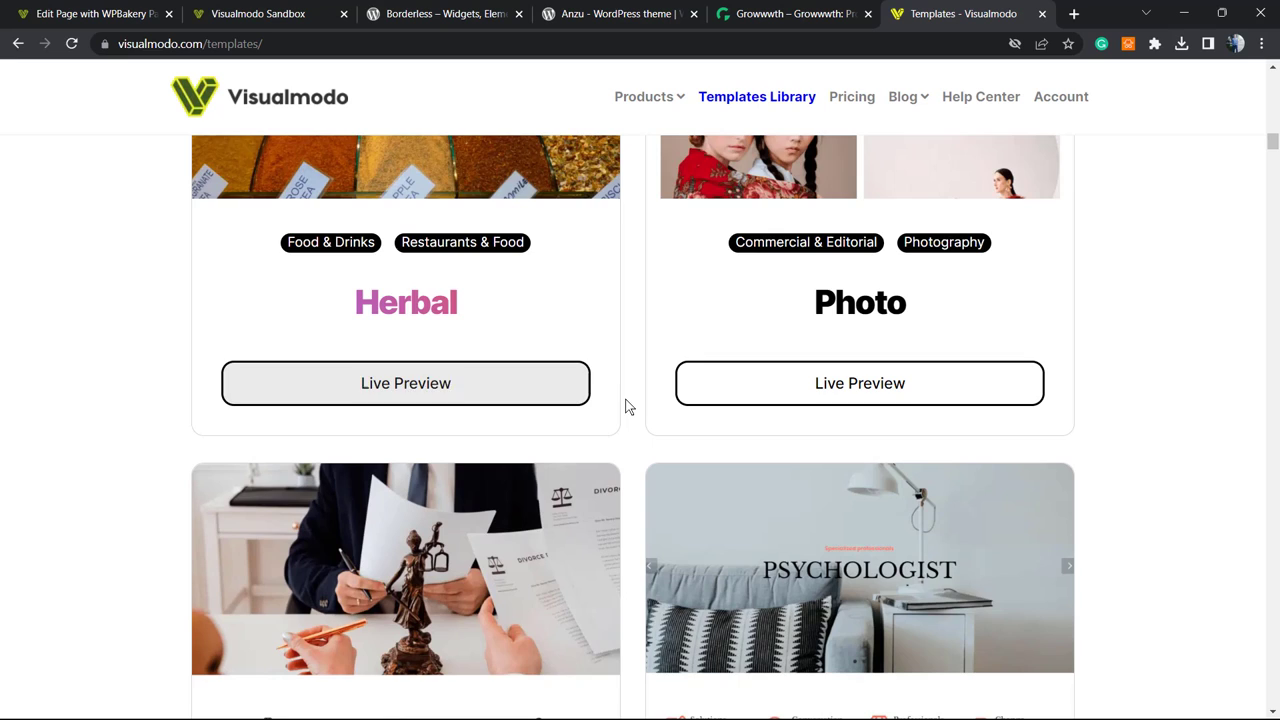
scroll(631, 423, down, 6)
scroll(631, 423, down, 10)
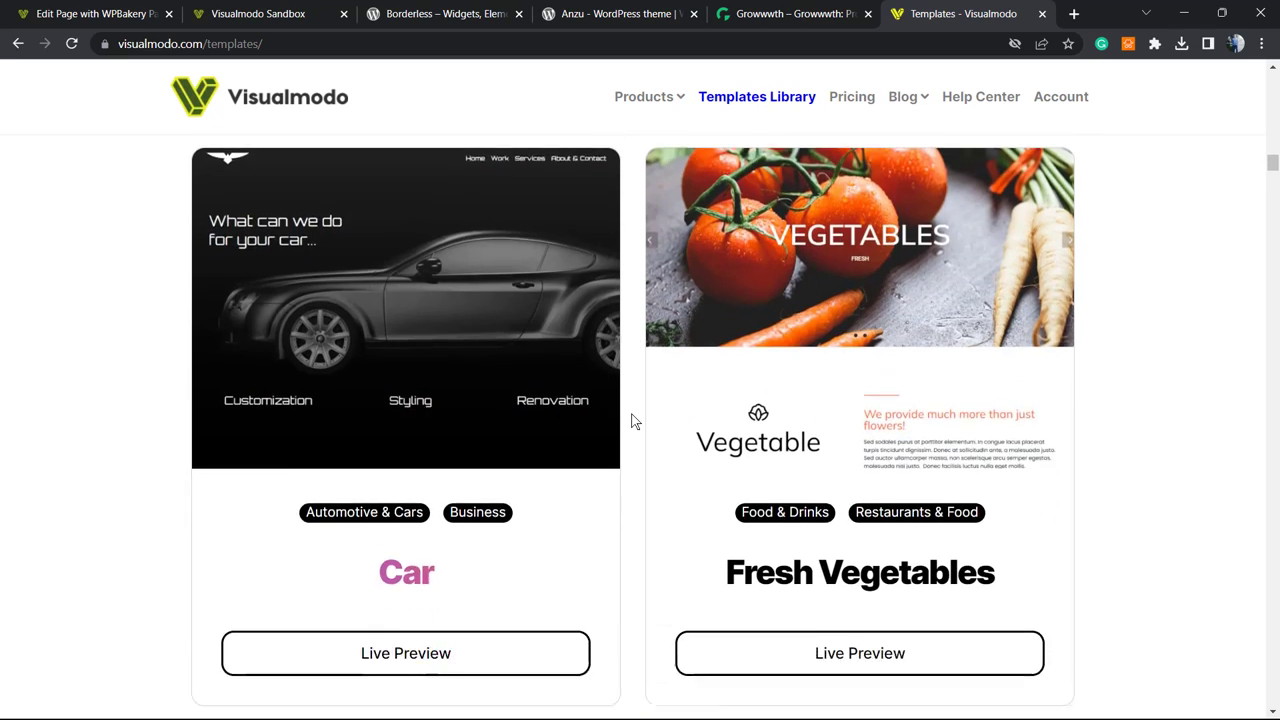
scroll(631, 423, down, 4)
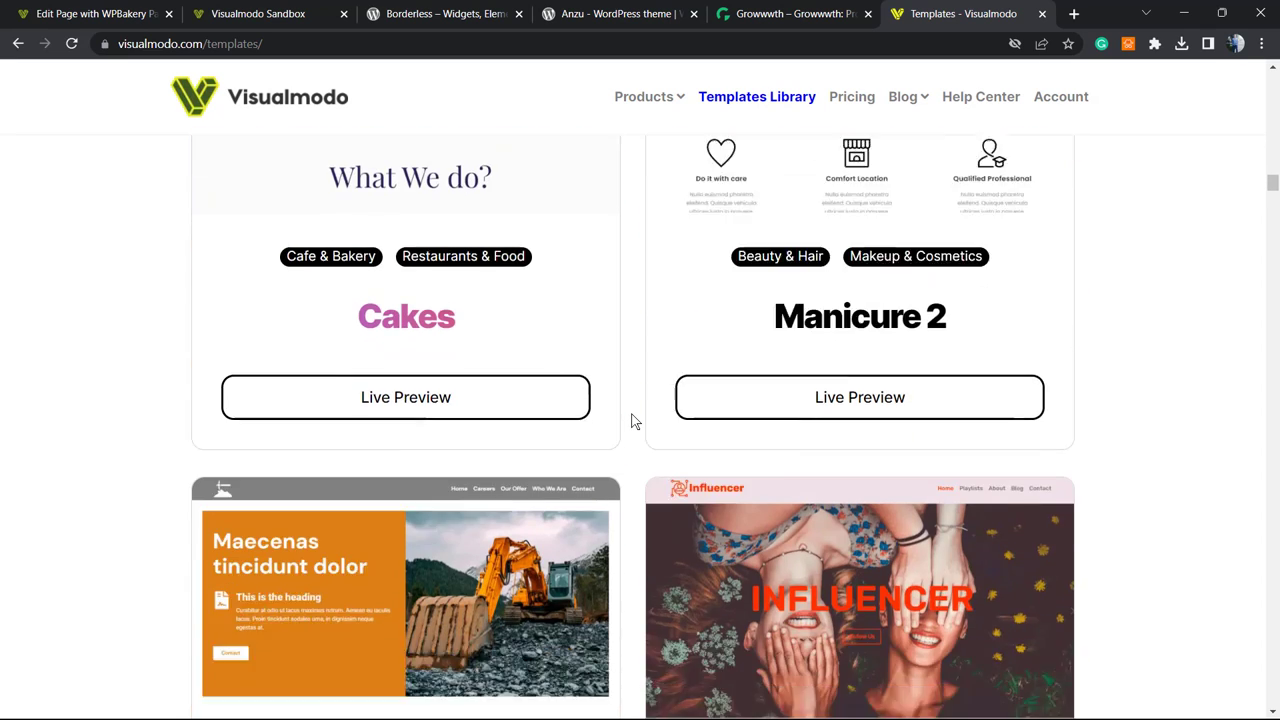
scroll(631, 421, down, 8)
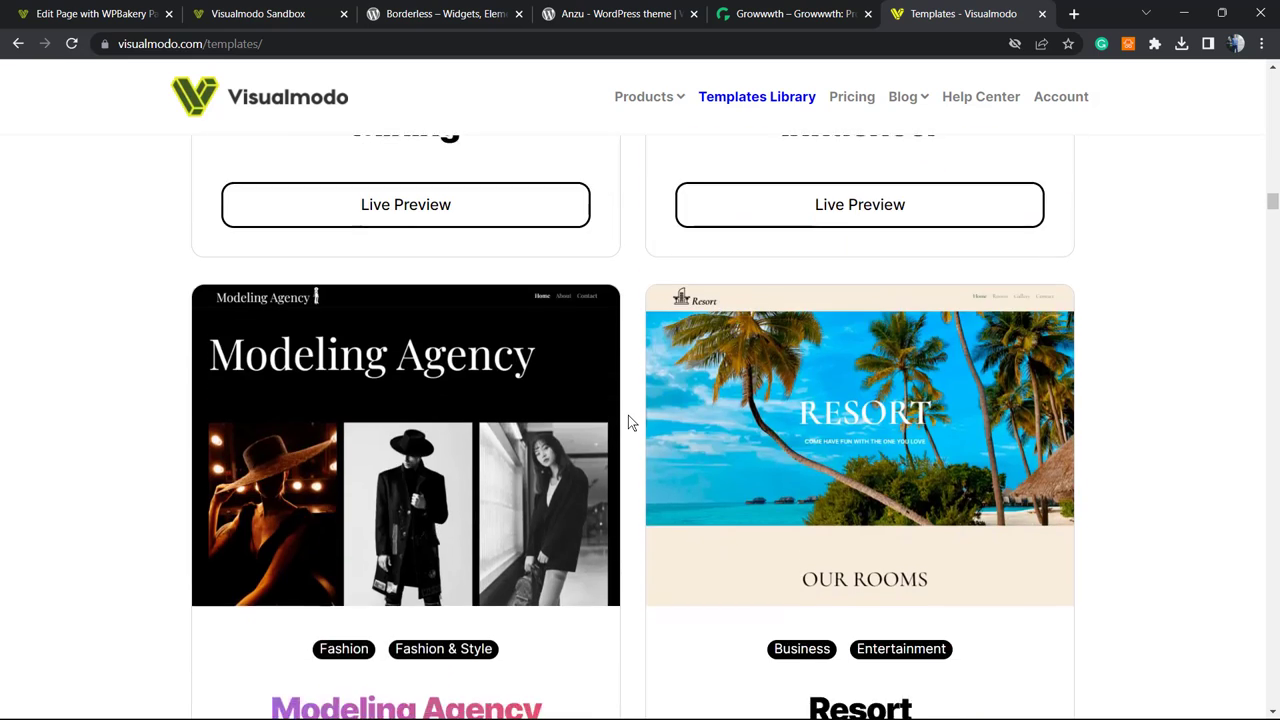
scroll(629, 417, down, 15)
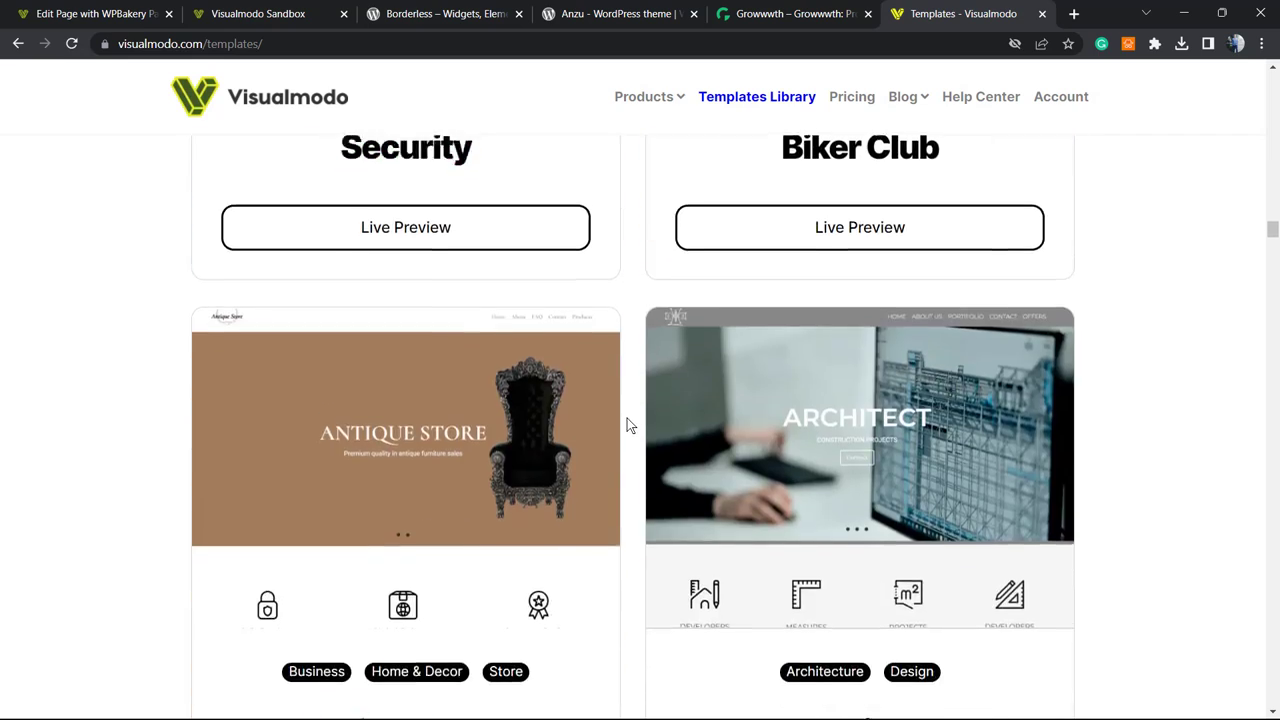
scroll(627, 418, down, 10)
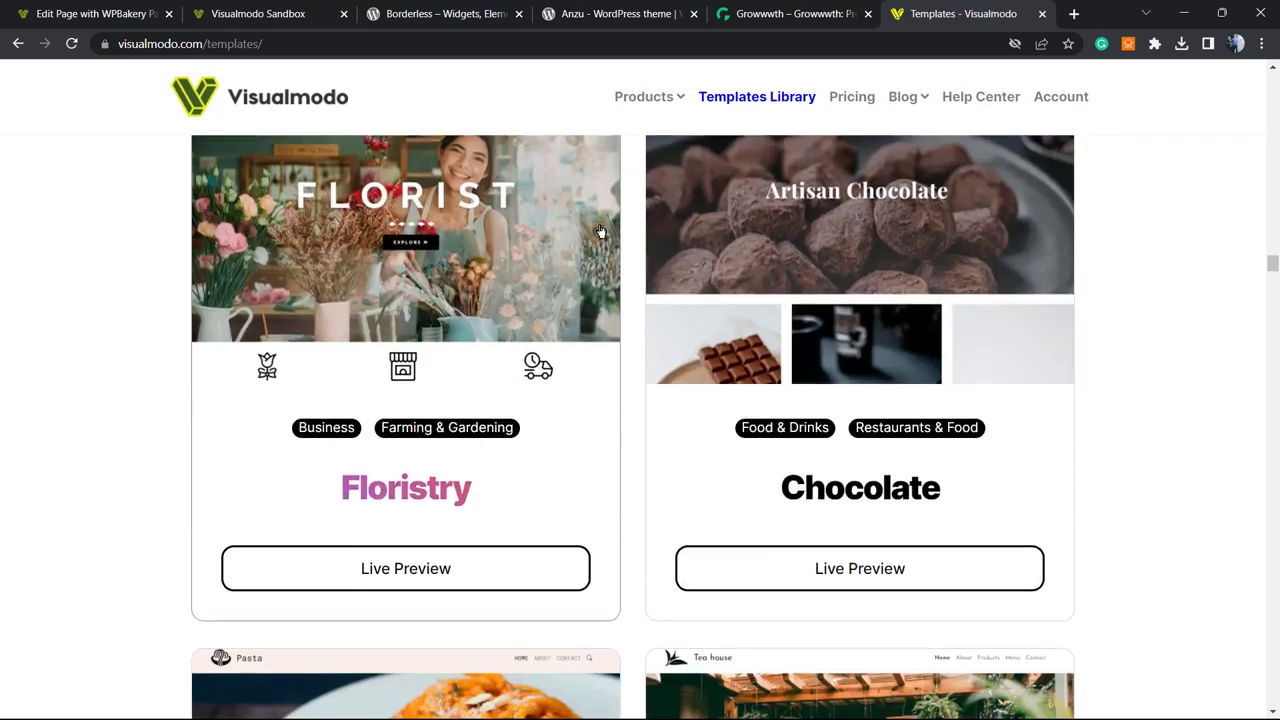